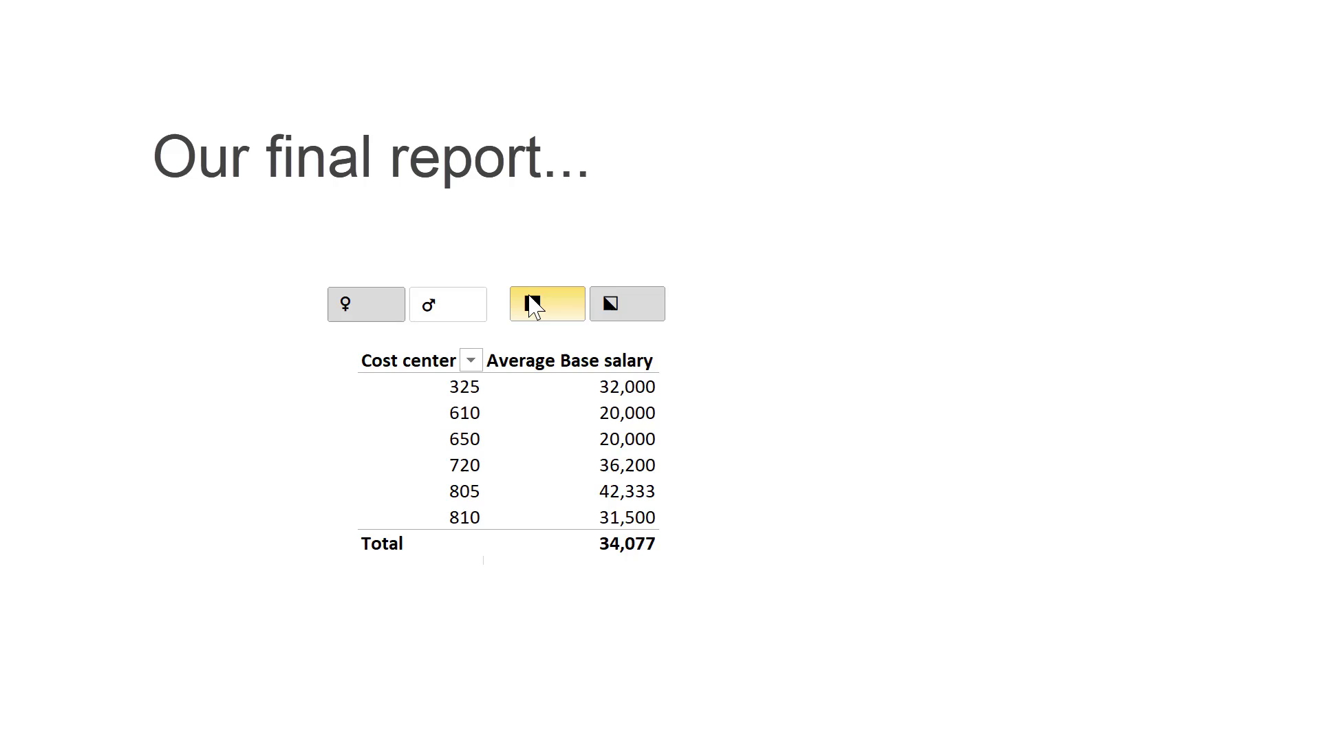
Step: Filter the report's average salary table by each FTE symbol, then to male employees
left_click(536, 308)
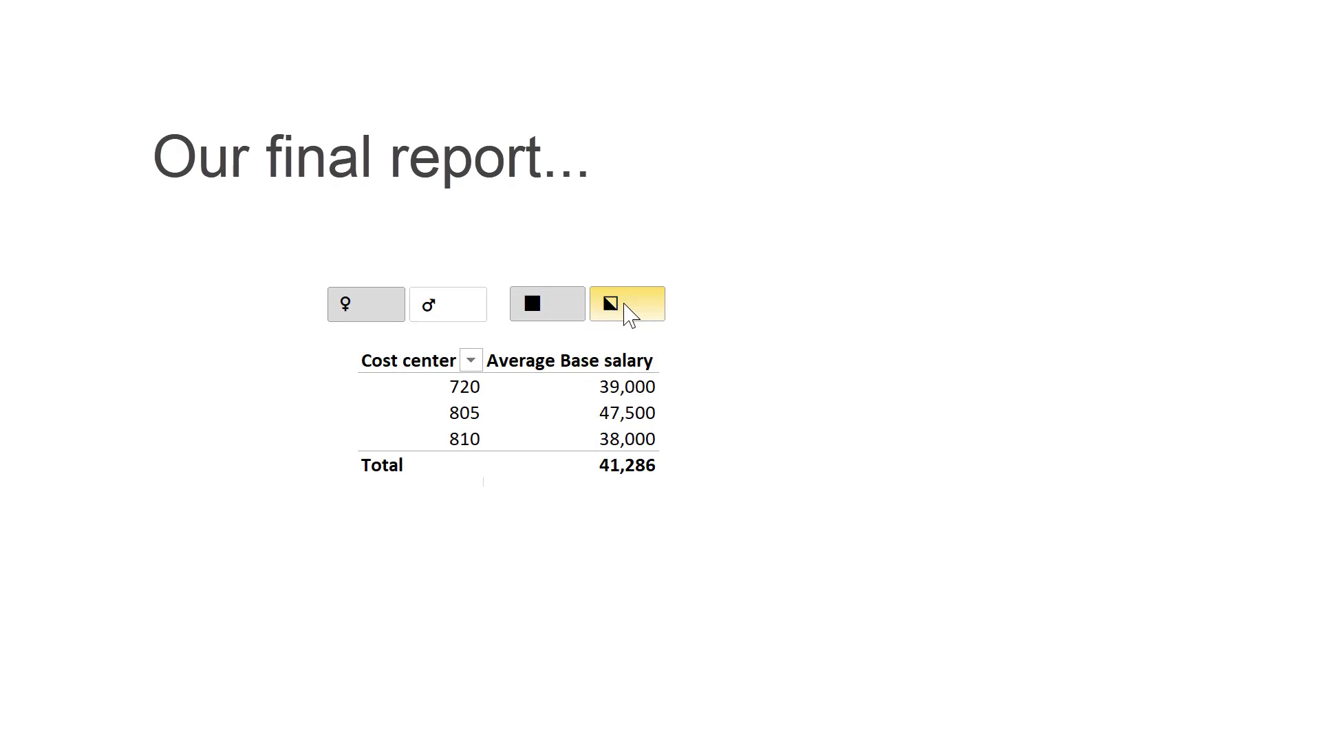
left_click(644, 313)
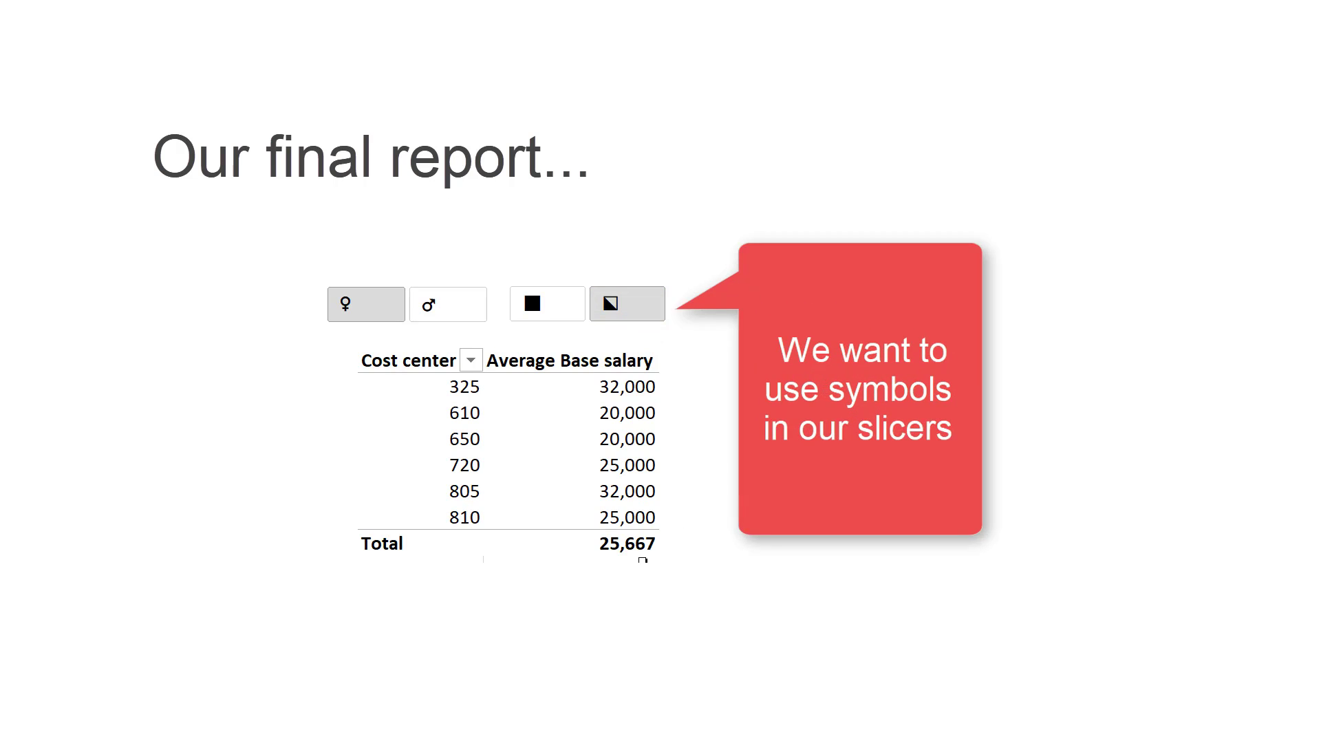
left_click(467, 306)
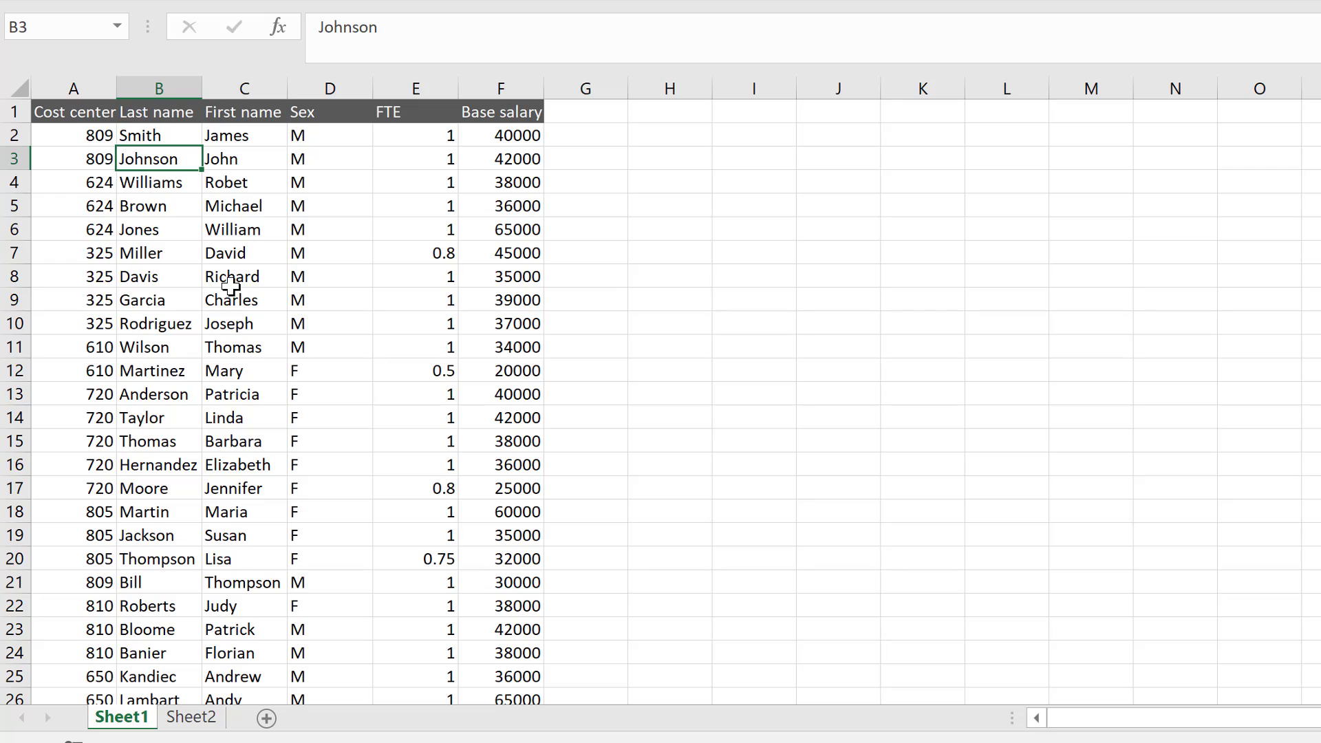
Step: Convert the employee data range into a table with headers using Ctrl+T
left_click(230, 286)
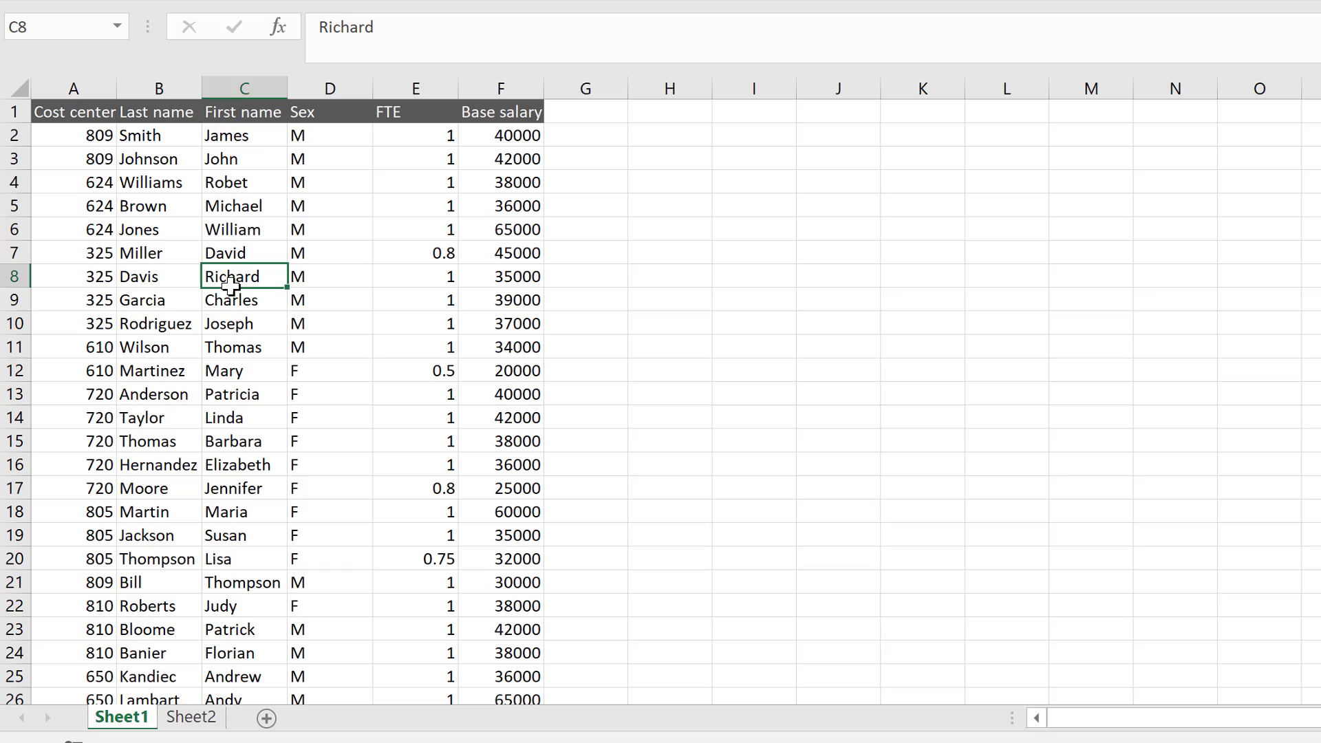
key("ctrl+t")
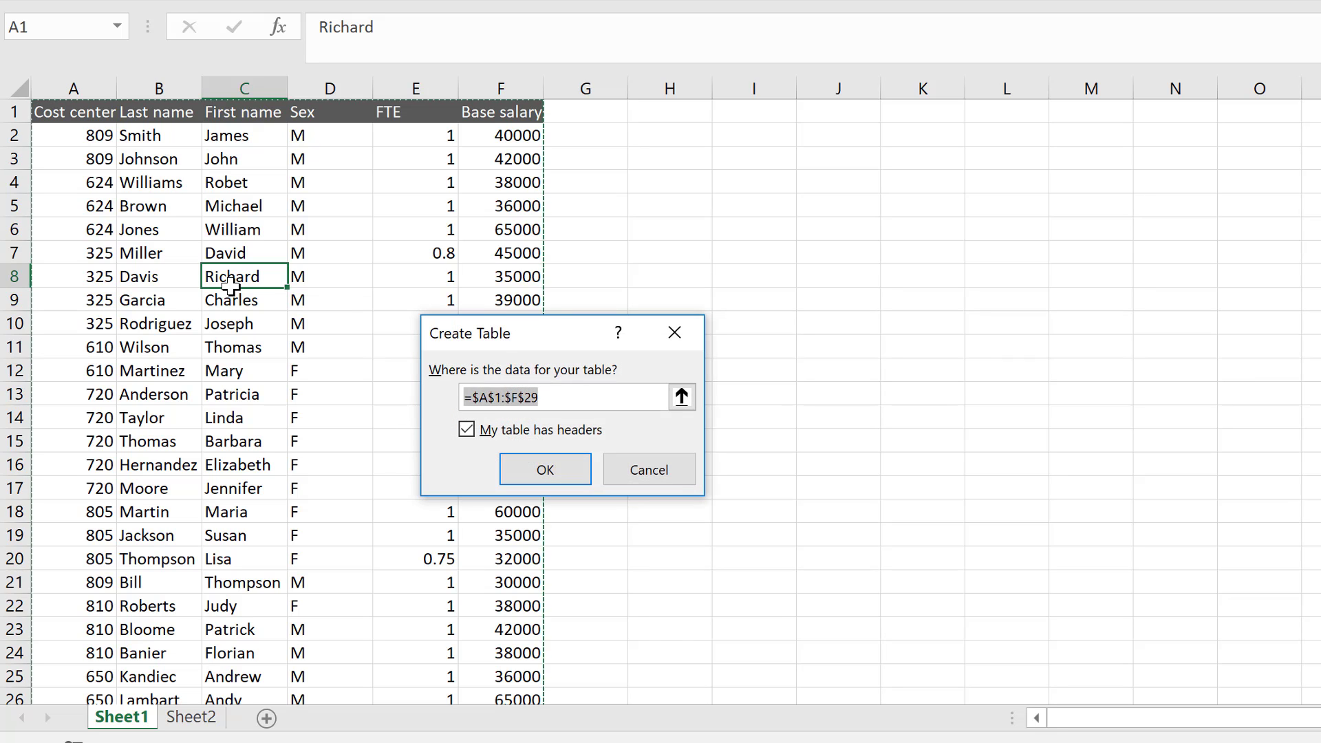
left_click(524, 473)
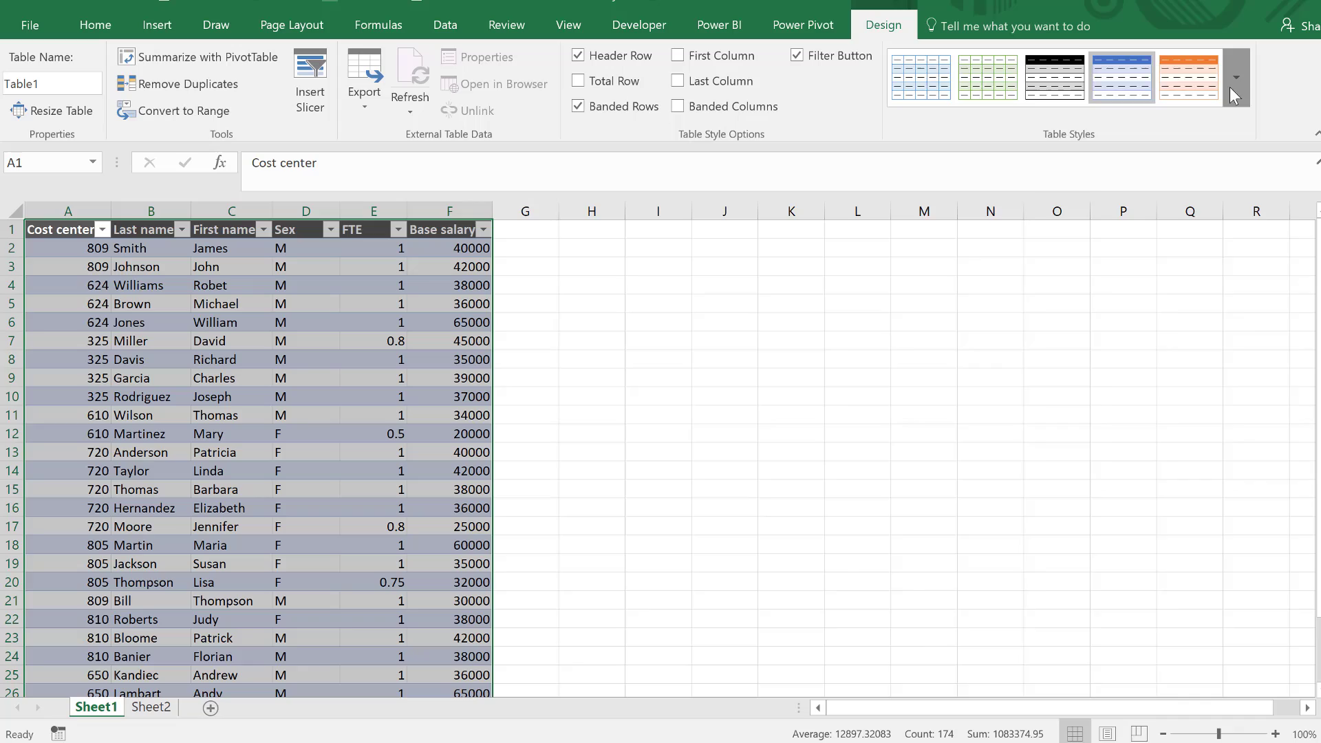
Step: Clear the table's colour style and rename the table to HRinfo
left_click(1237, 96)
left_click(887, 666)
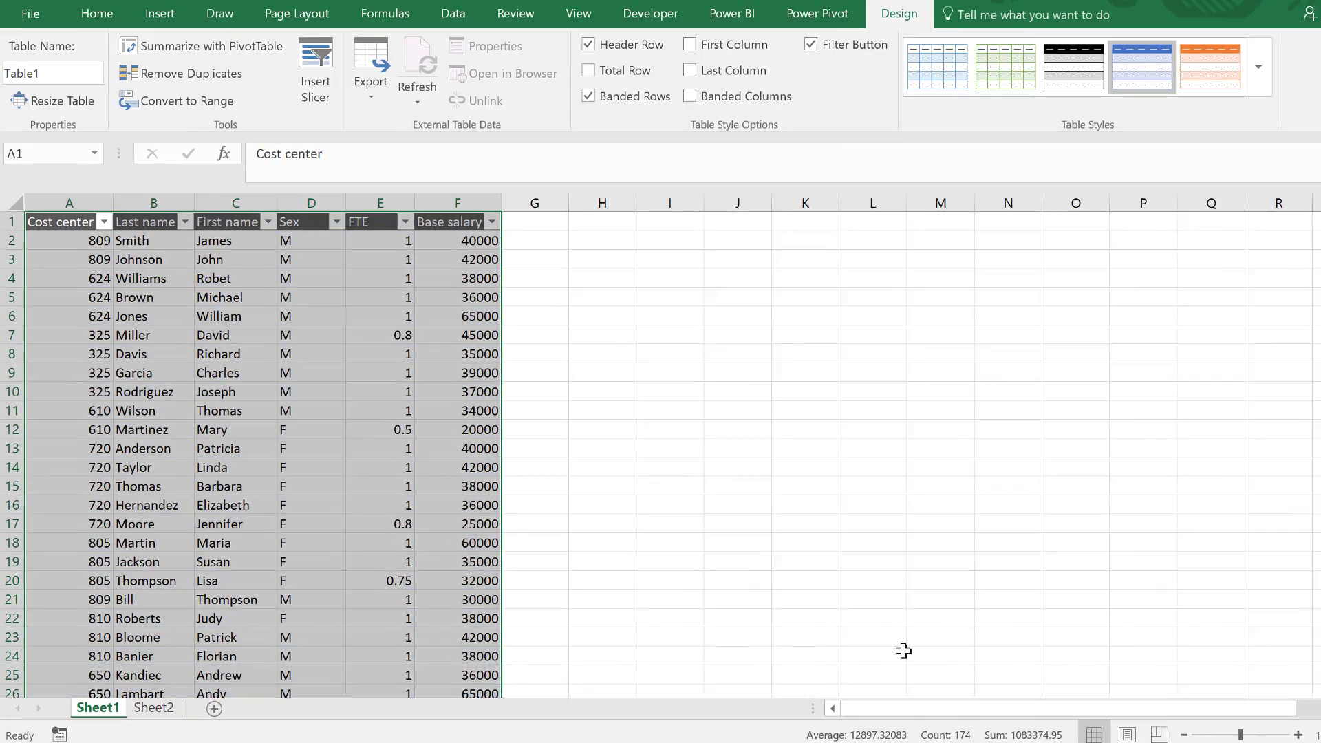
left_click(380, 304)
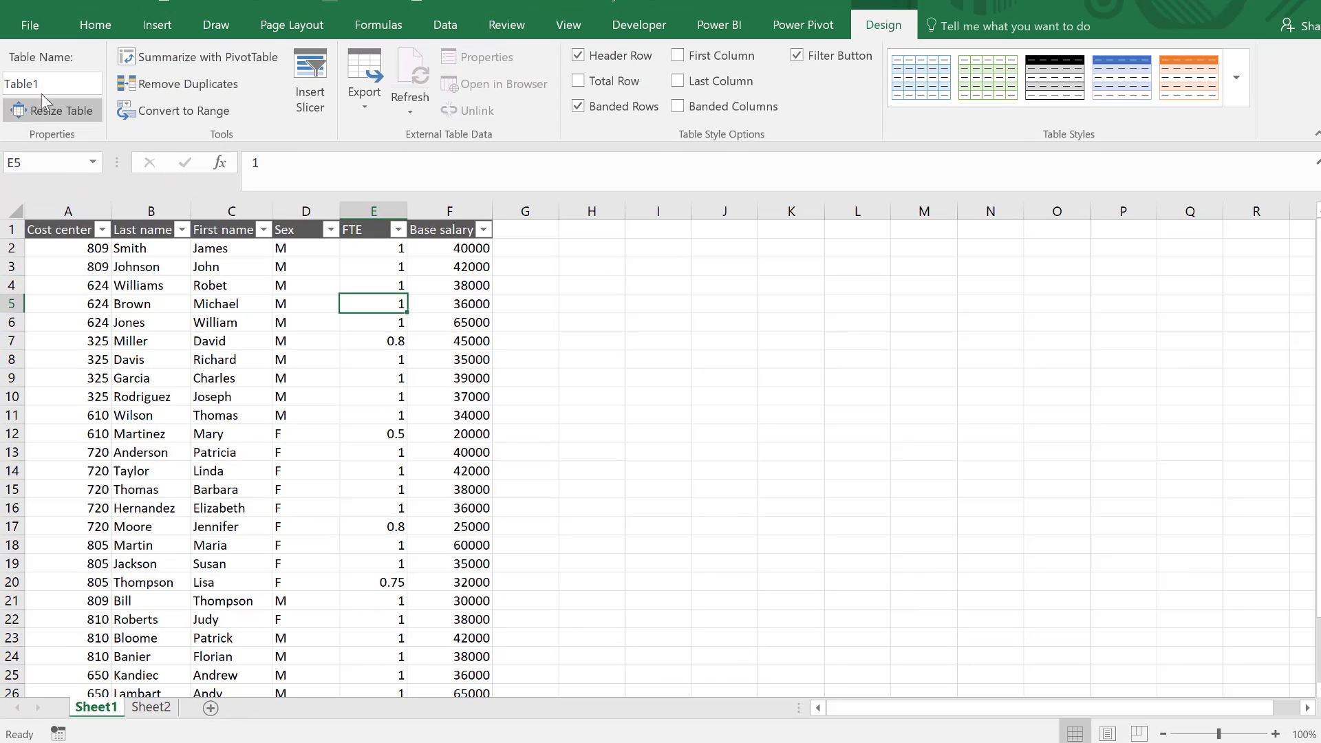
left_click(45, 92)
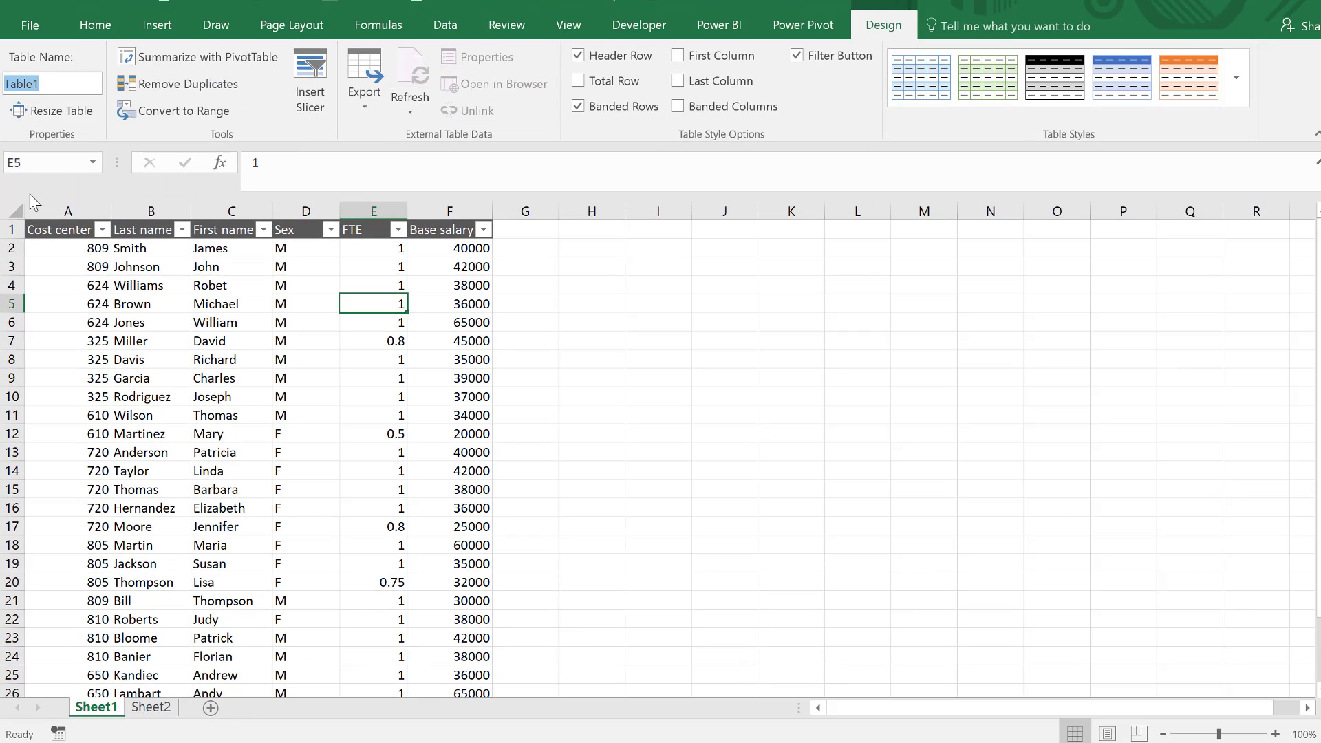
type("HRinfo")
key("Return")
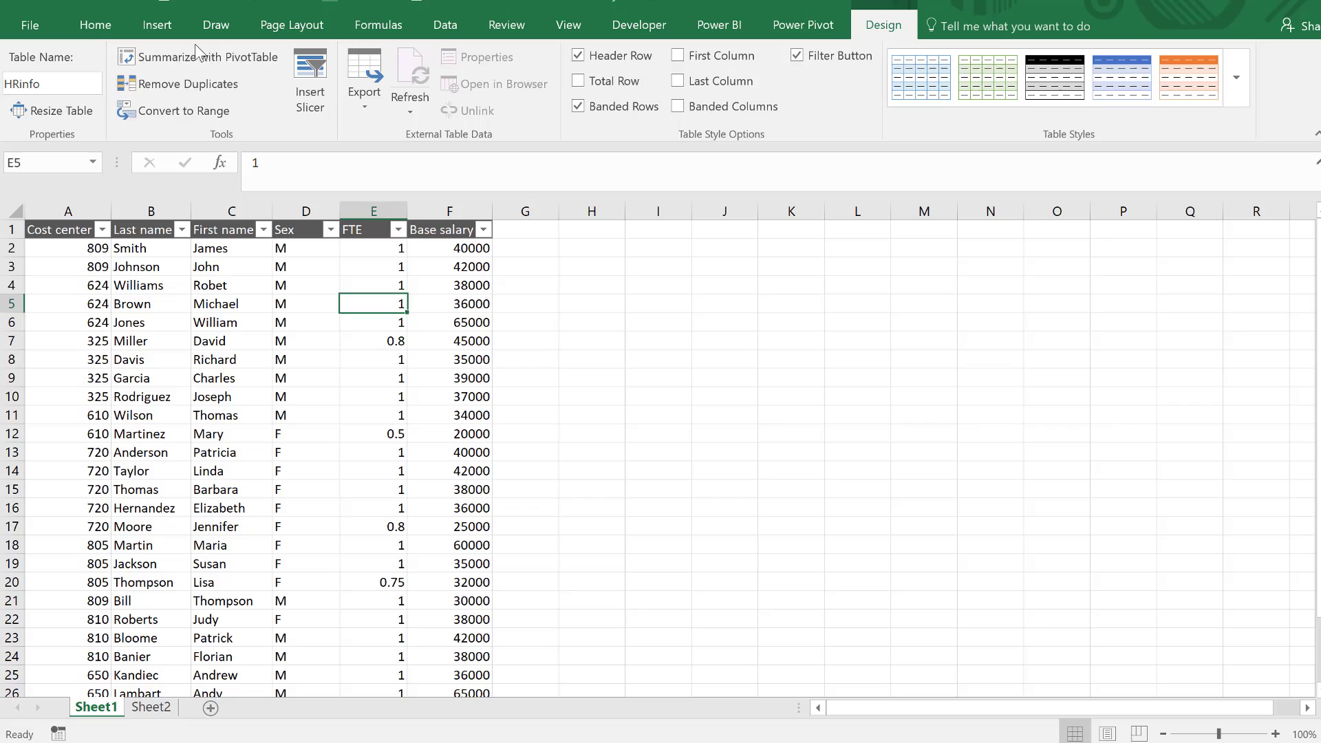
Step: Create a PivotTable from HRinfo on the existing worksheet at cell J2
left_click(197, 50)
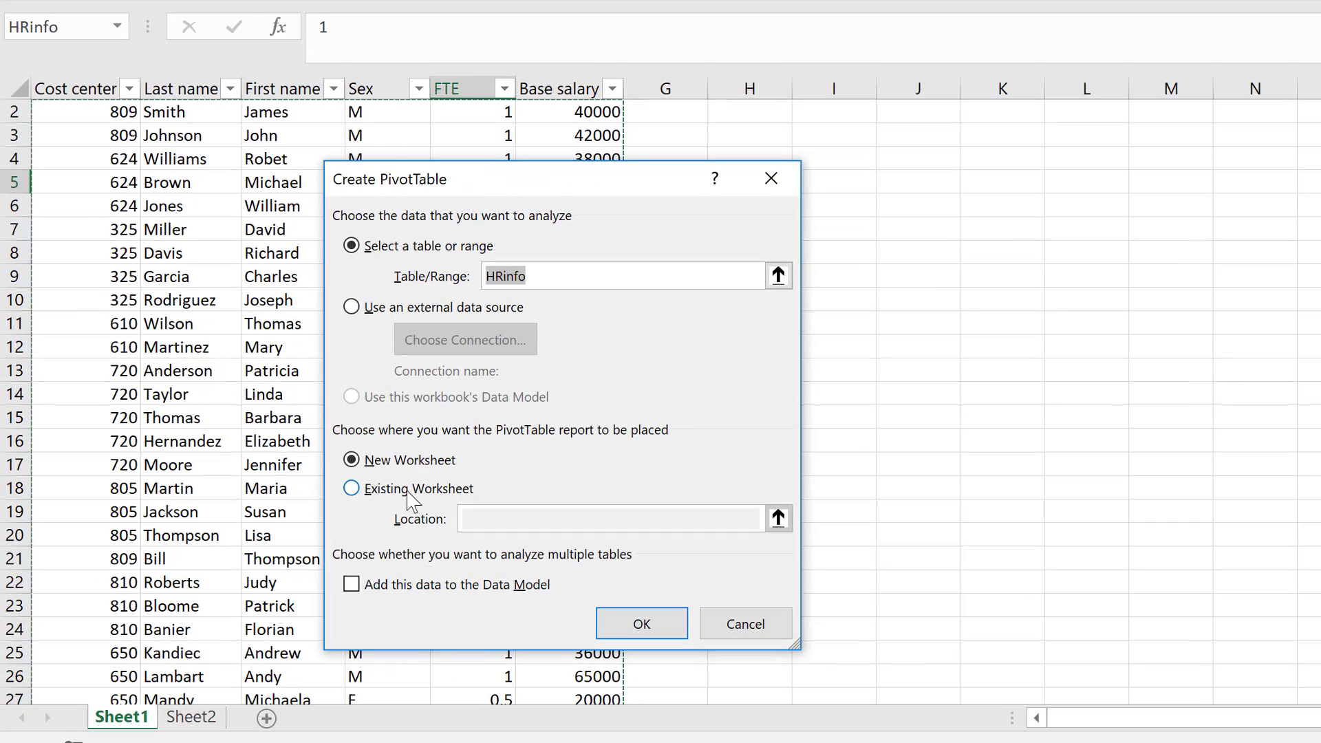
left_click(324, 527)
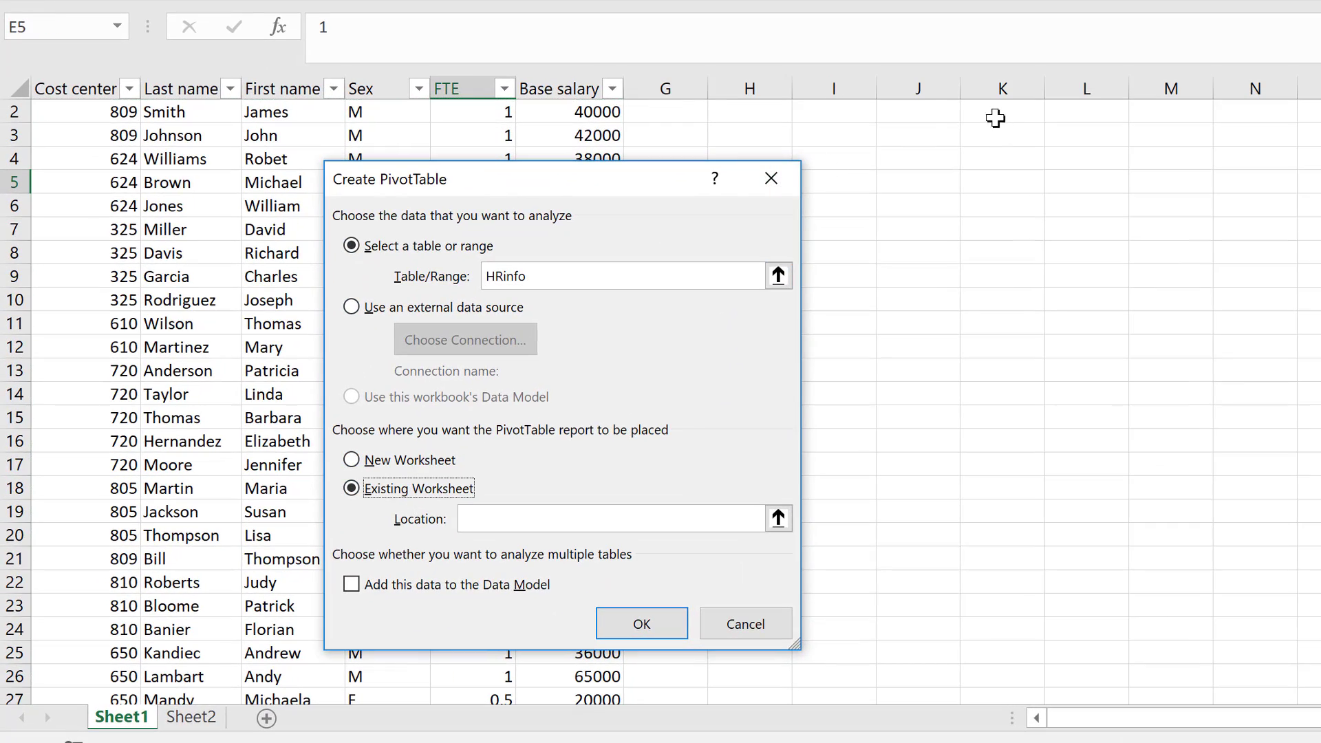
left_click(933, 113)
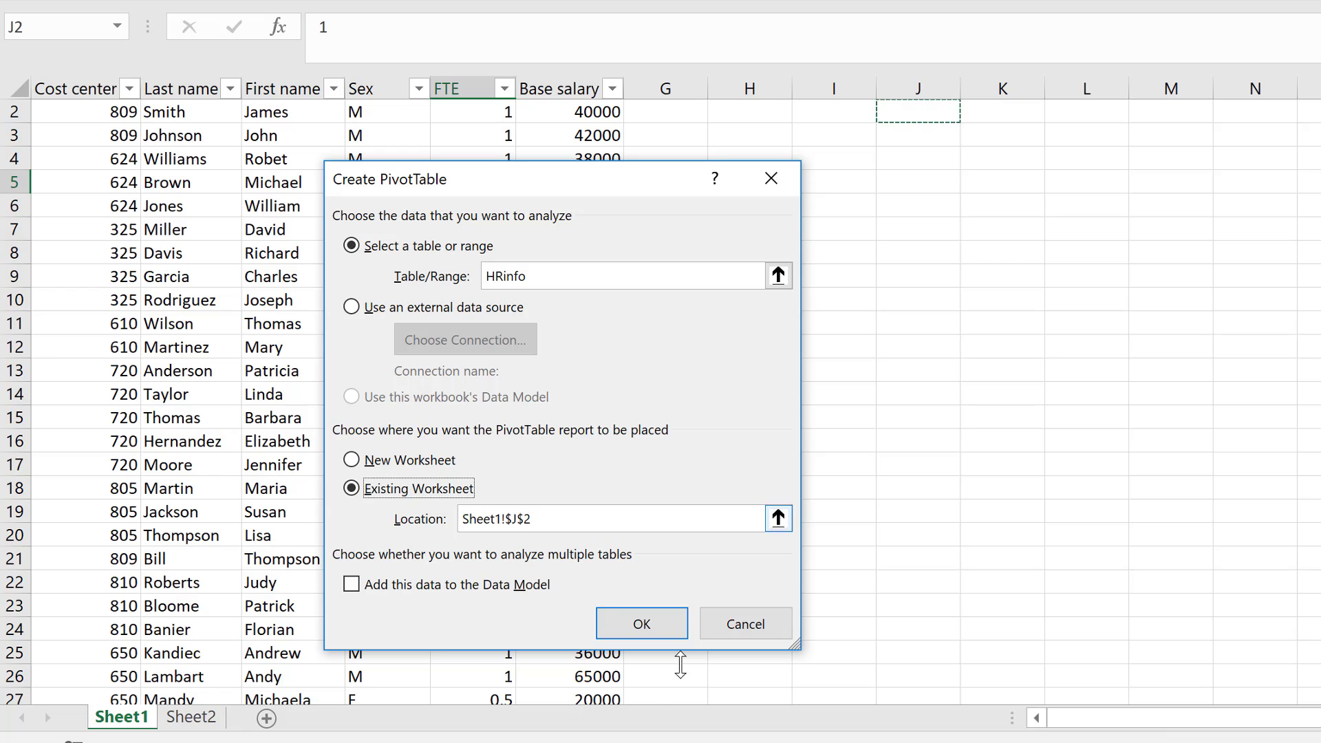
left_click(643, 624)
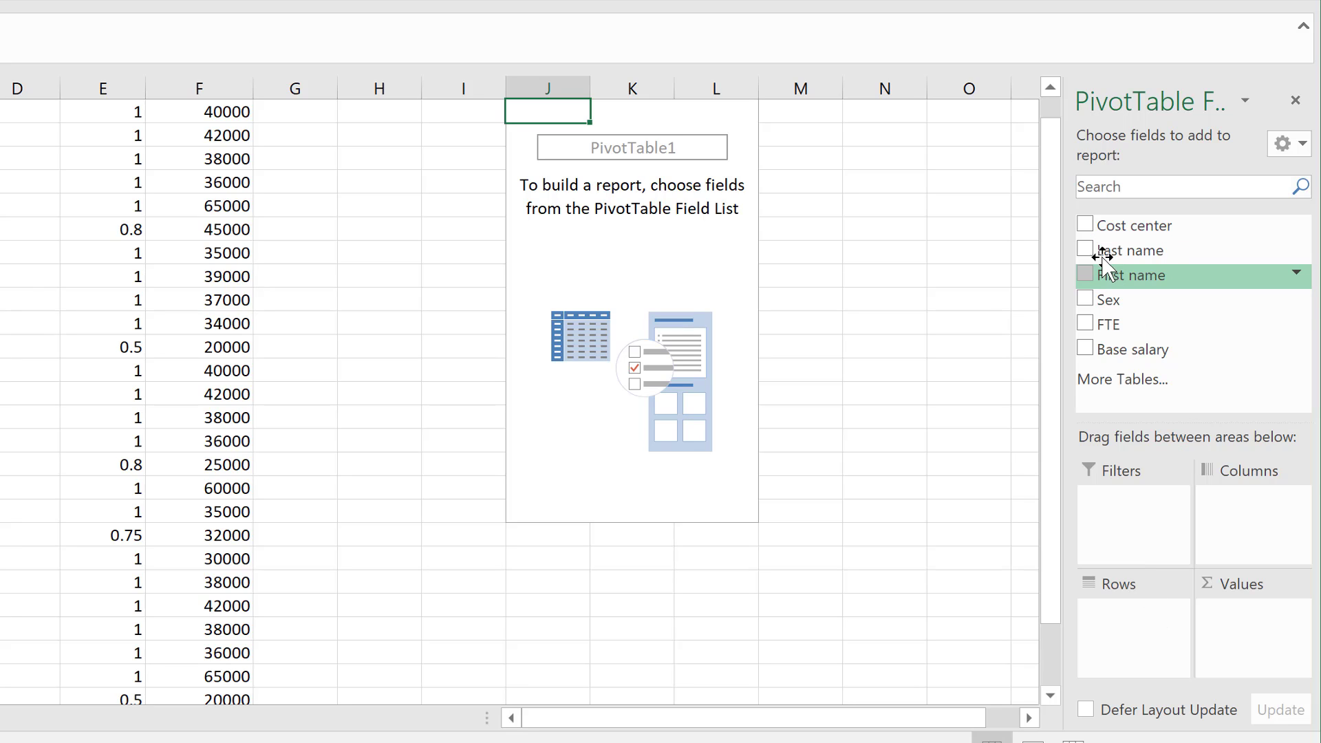
Step: Put Cost center in the pivot's rows and Base salary in its values
left_click(1088, 225)
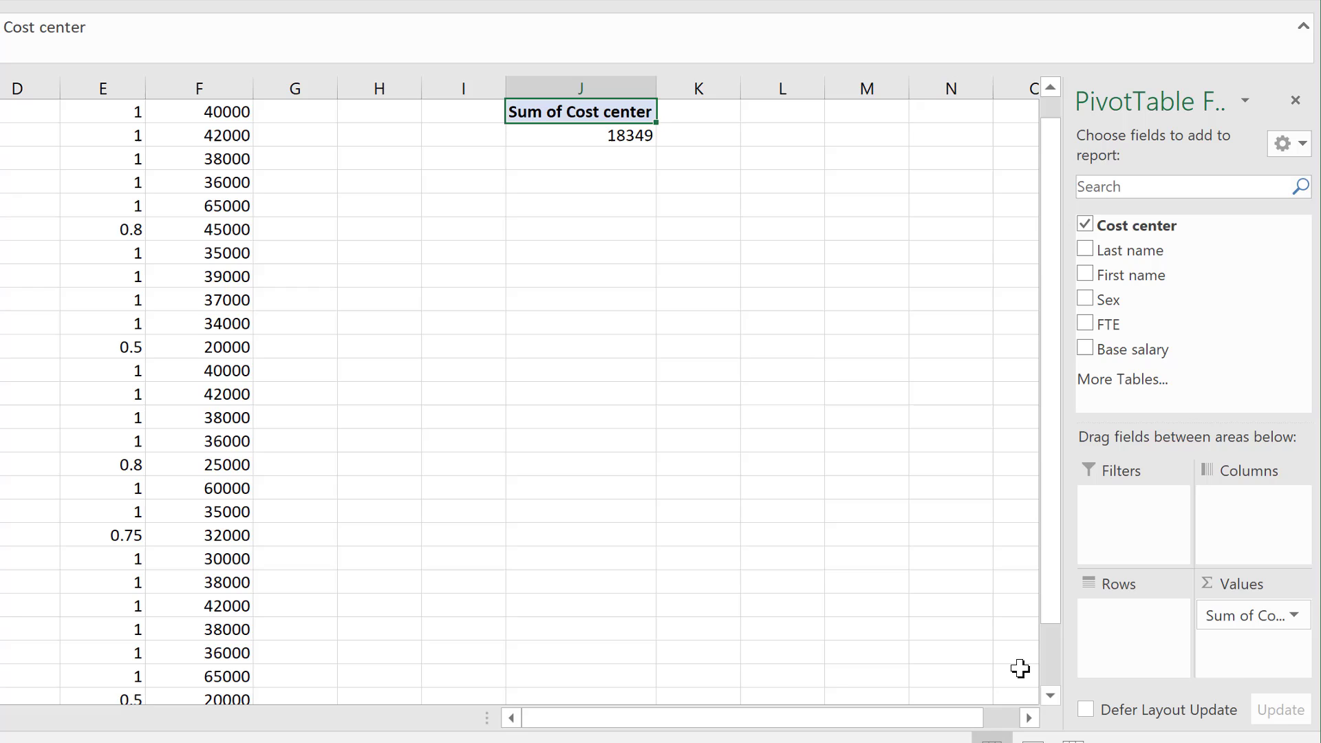
left_click_drag(1259, 614, 1124, 623)
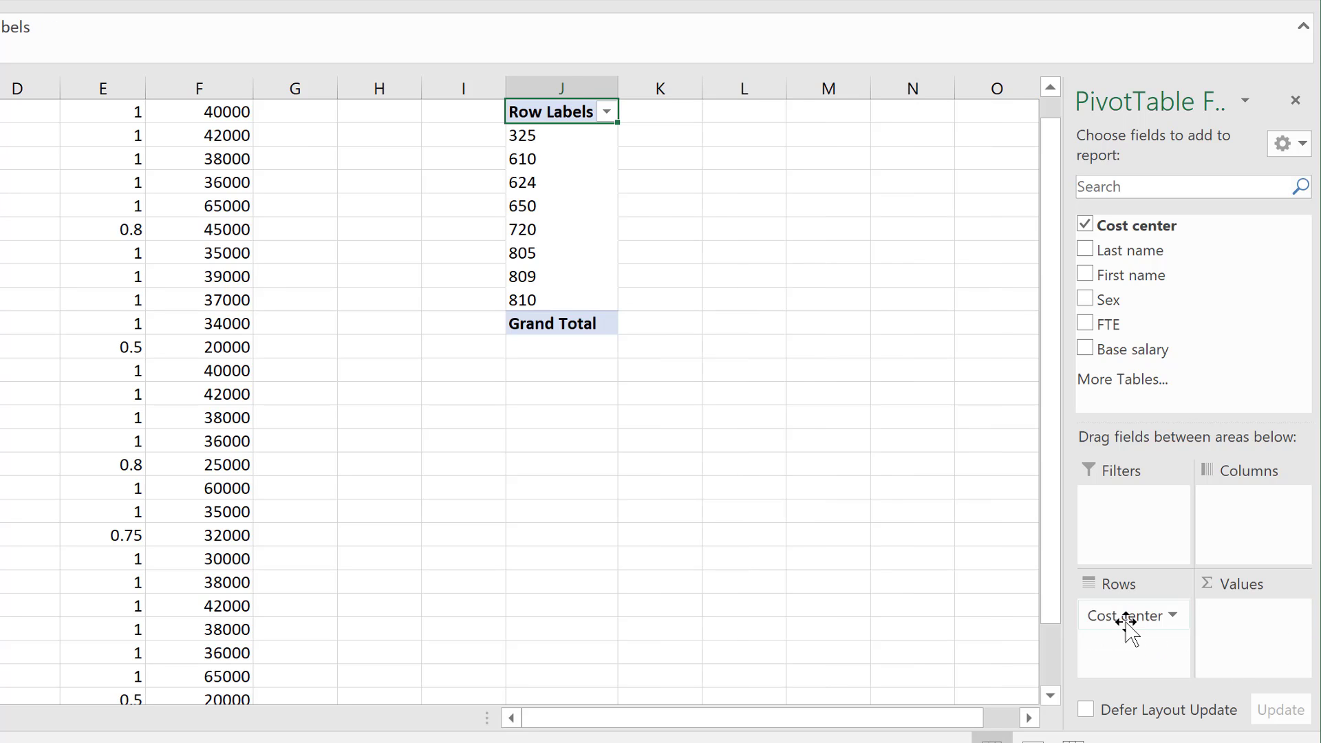
left_click(1087, 351)
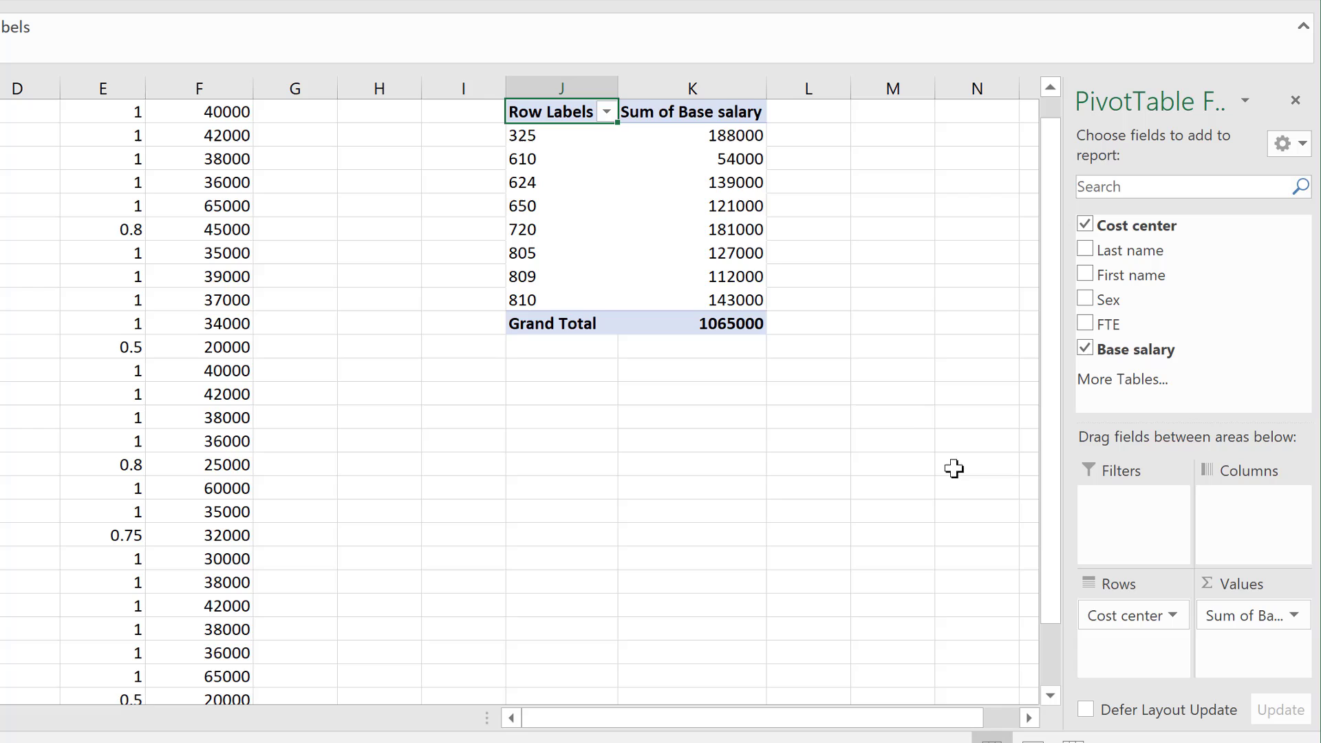
mouse_move(735, 300)
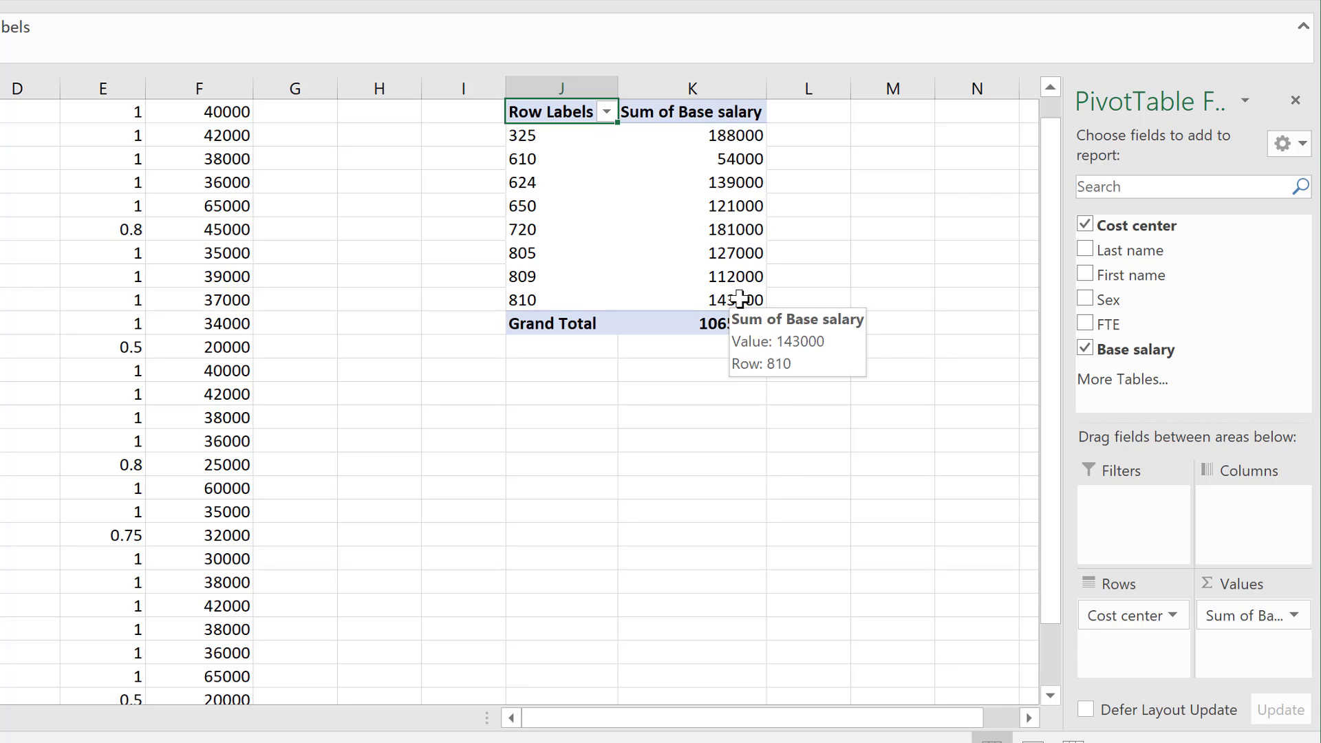
left_click(1295, 616)
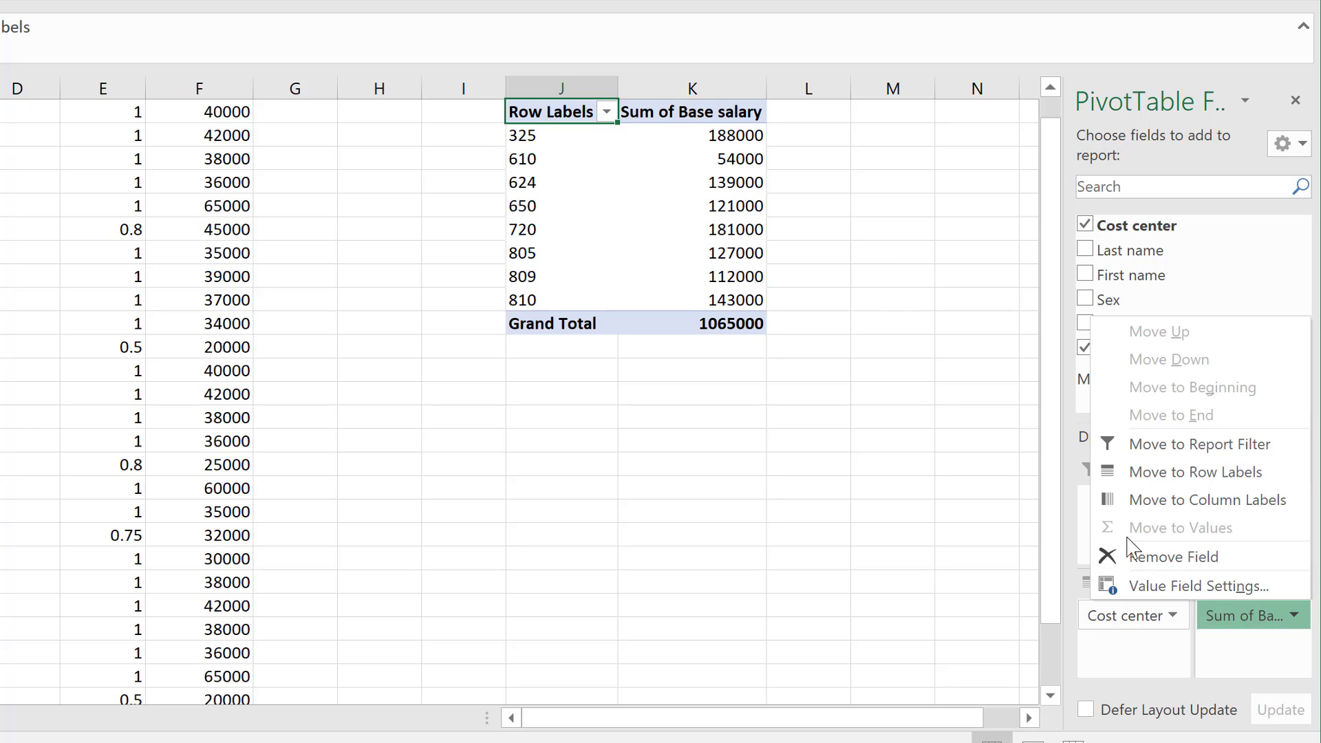
Step: Summarise Base salary as Average with the custom number format #,##0
left_click(1190, 587)
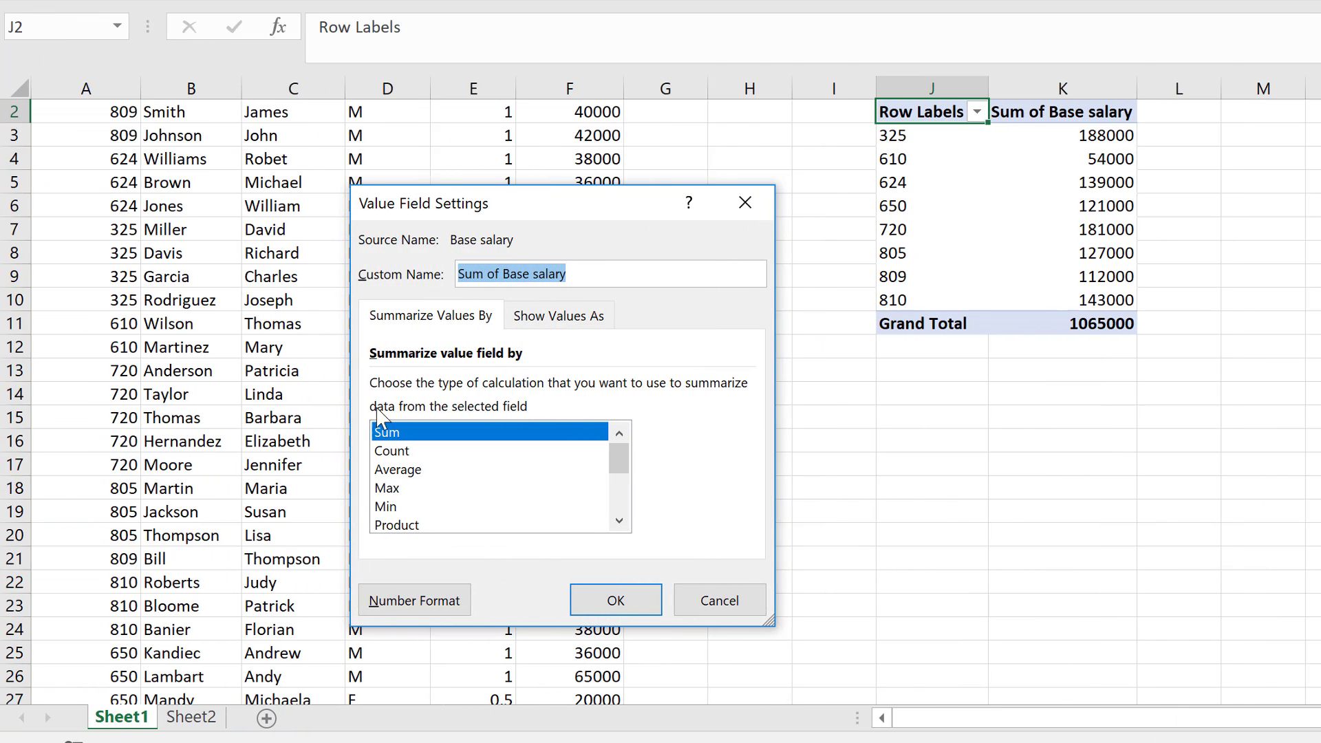
left_click(399, 470)
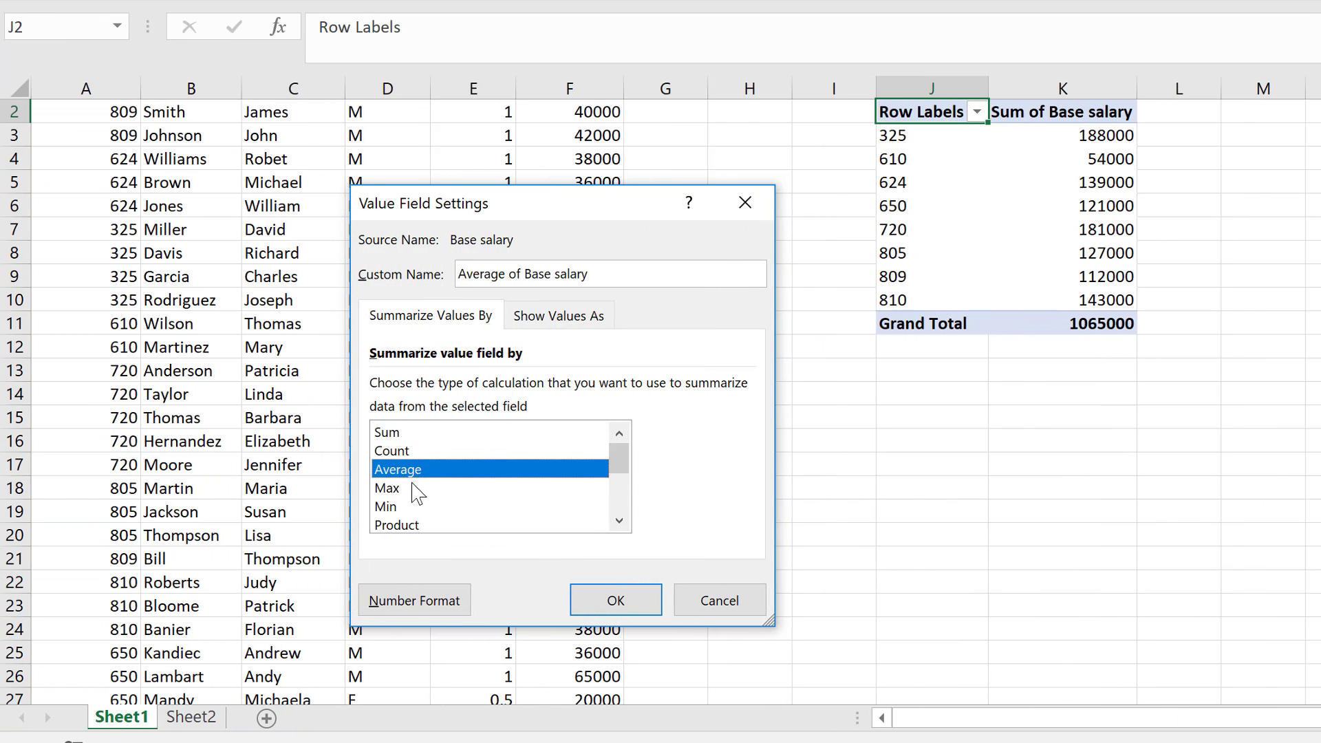
left_click(428, 602)
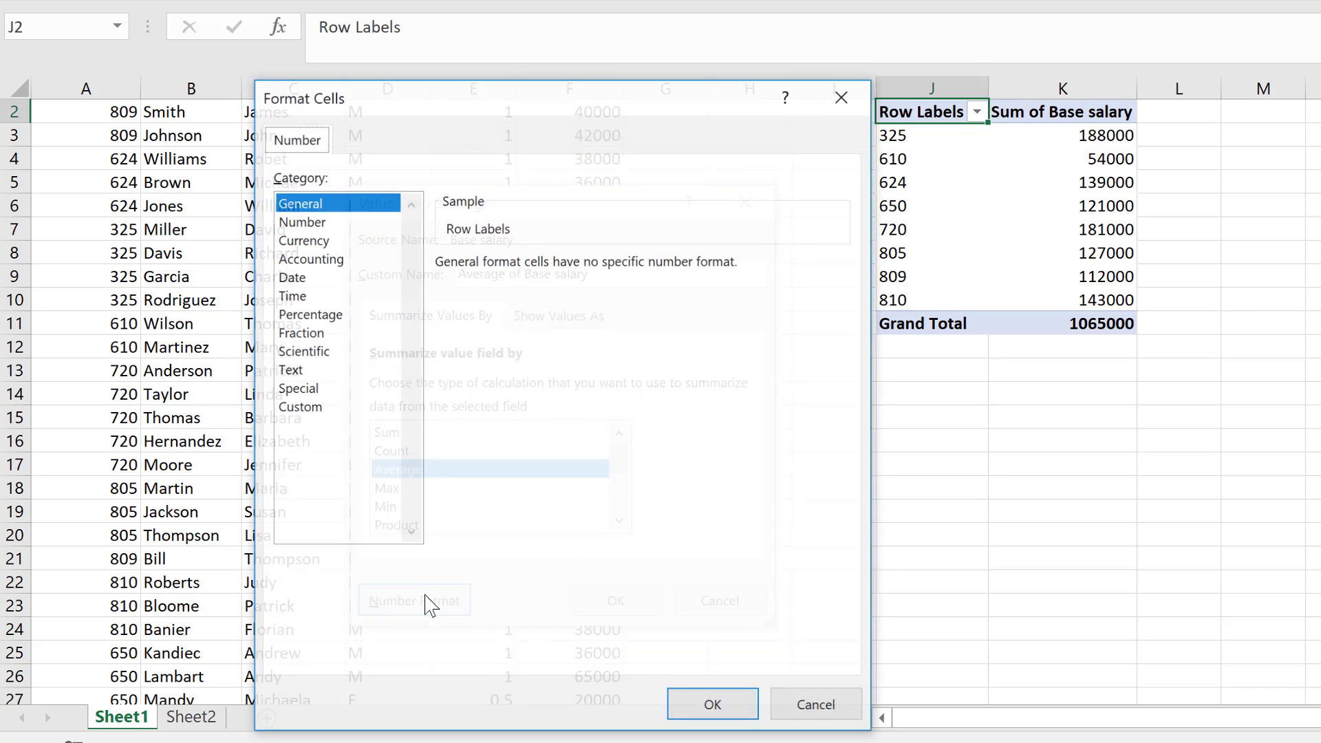
left_click(306, 407)
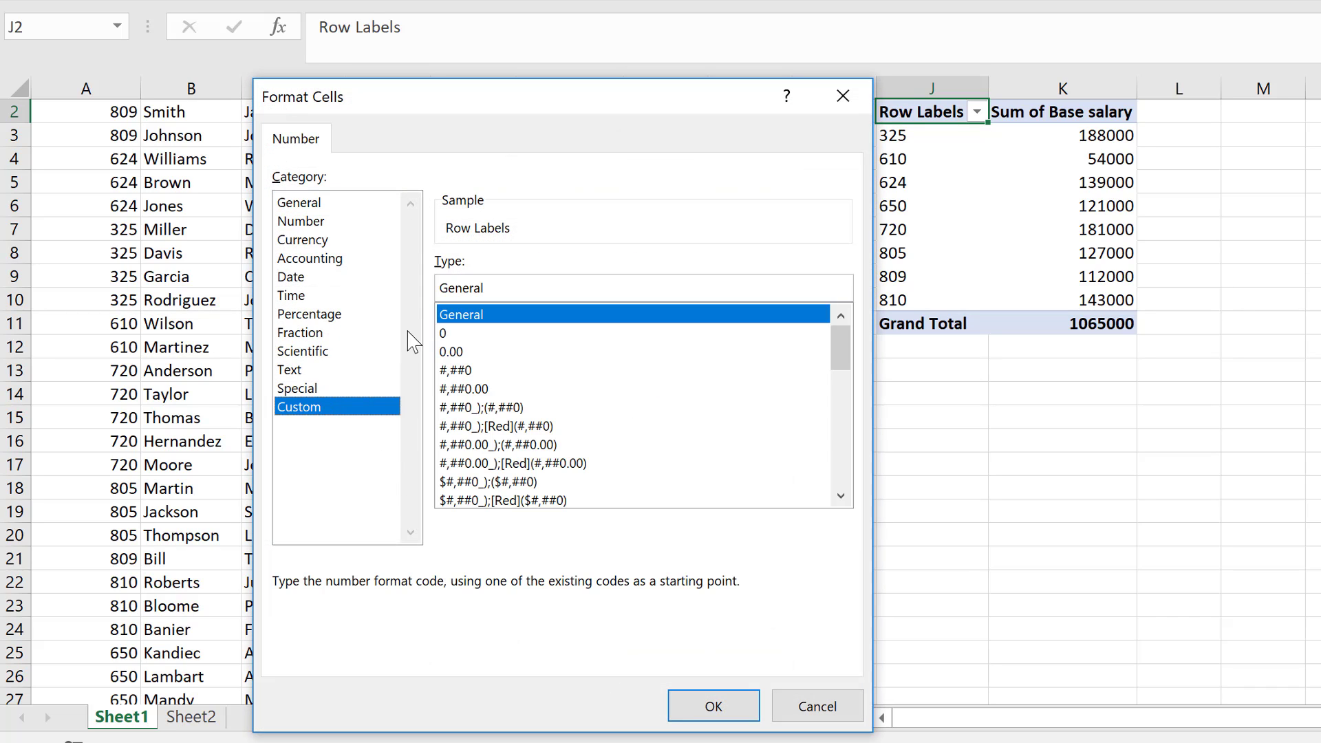
left_click(457, 371)
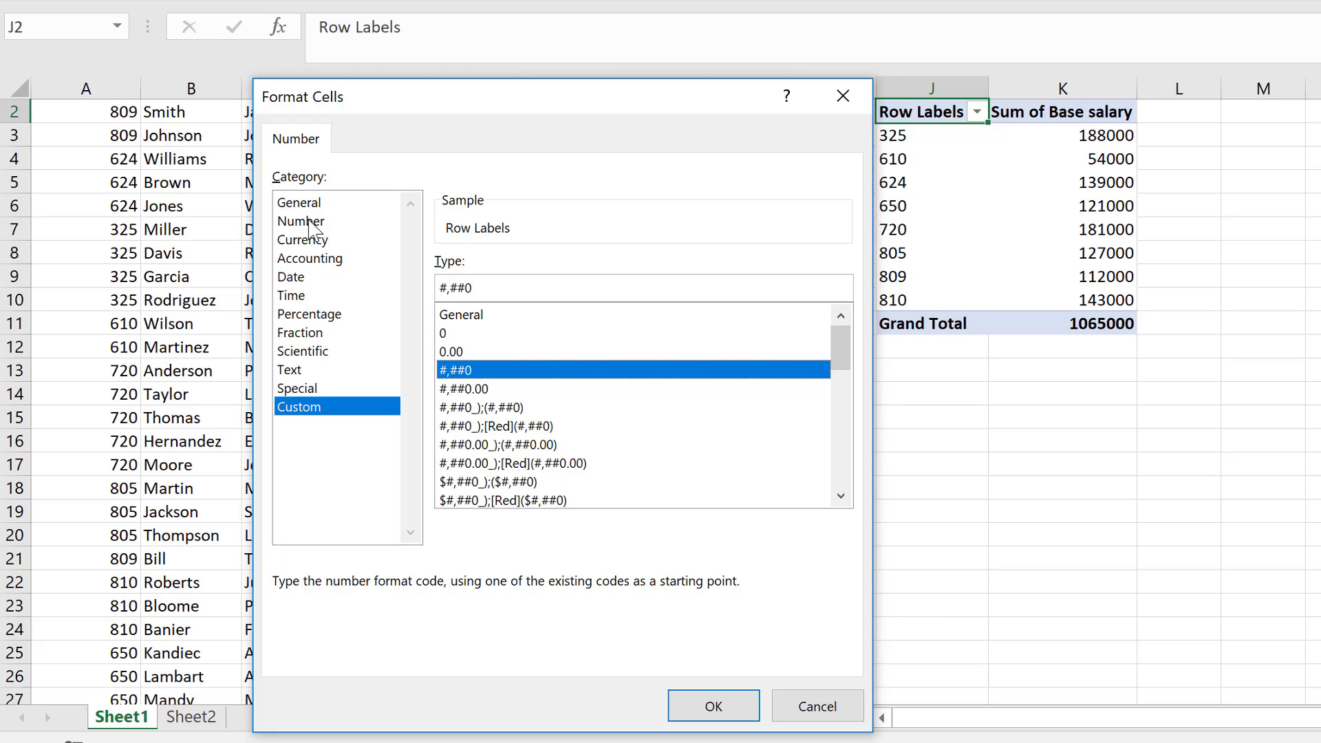
left_click(697, 708)
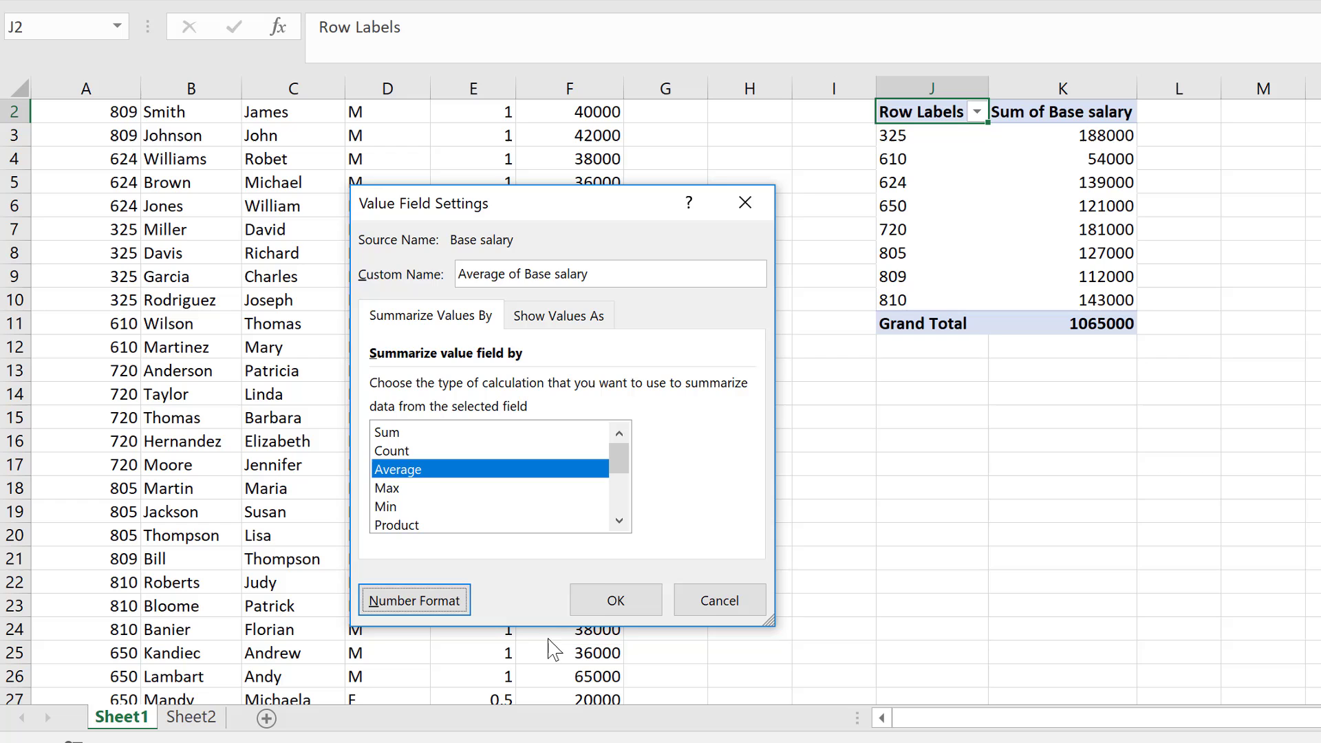
left_click(610, 614)
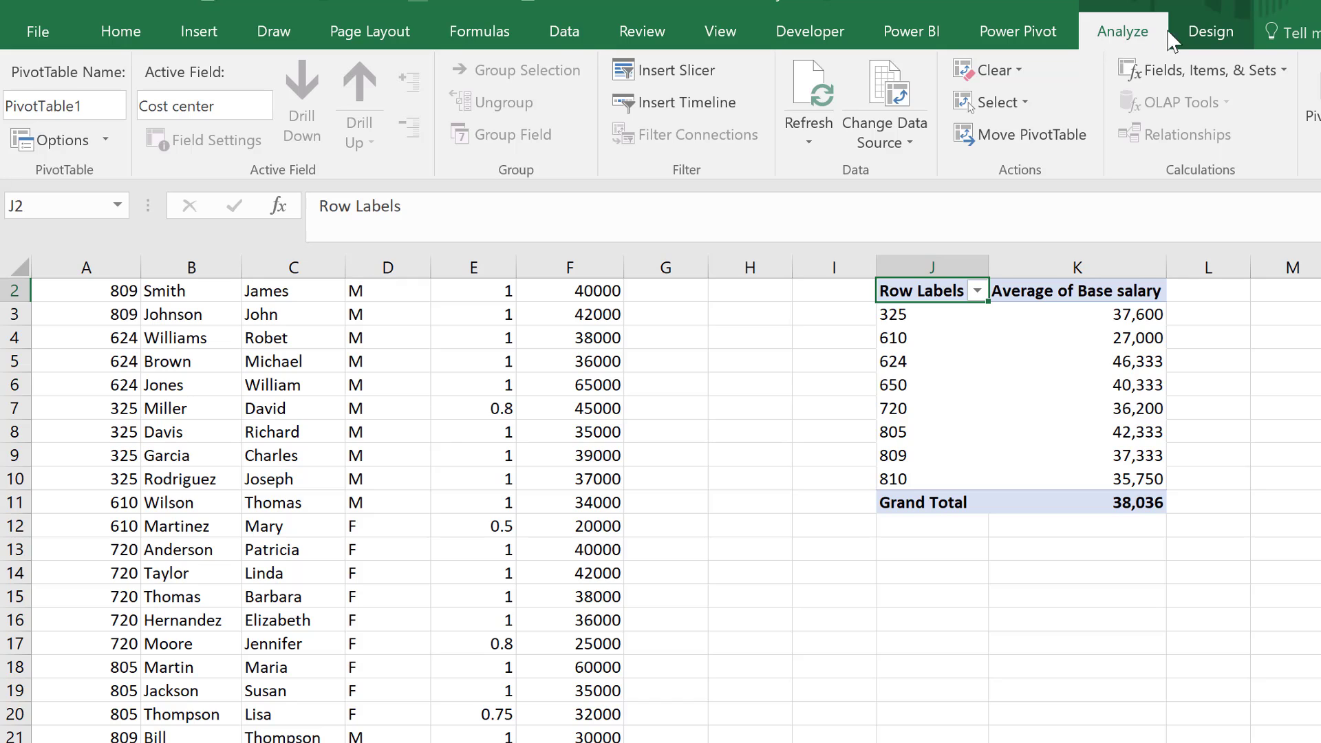
Step: Show the pivot in outline form and relabel Grand Total as Total
left_click(1206, 33)
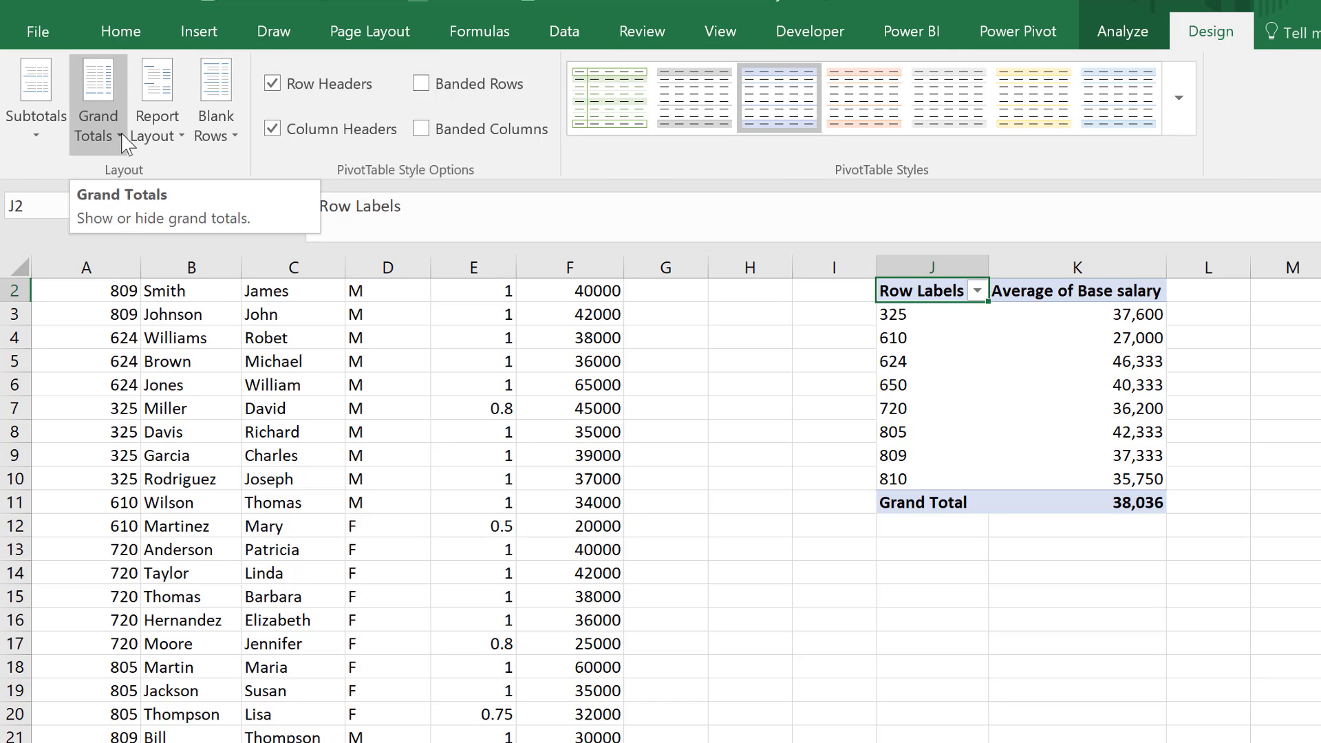
left_click(151, 141)
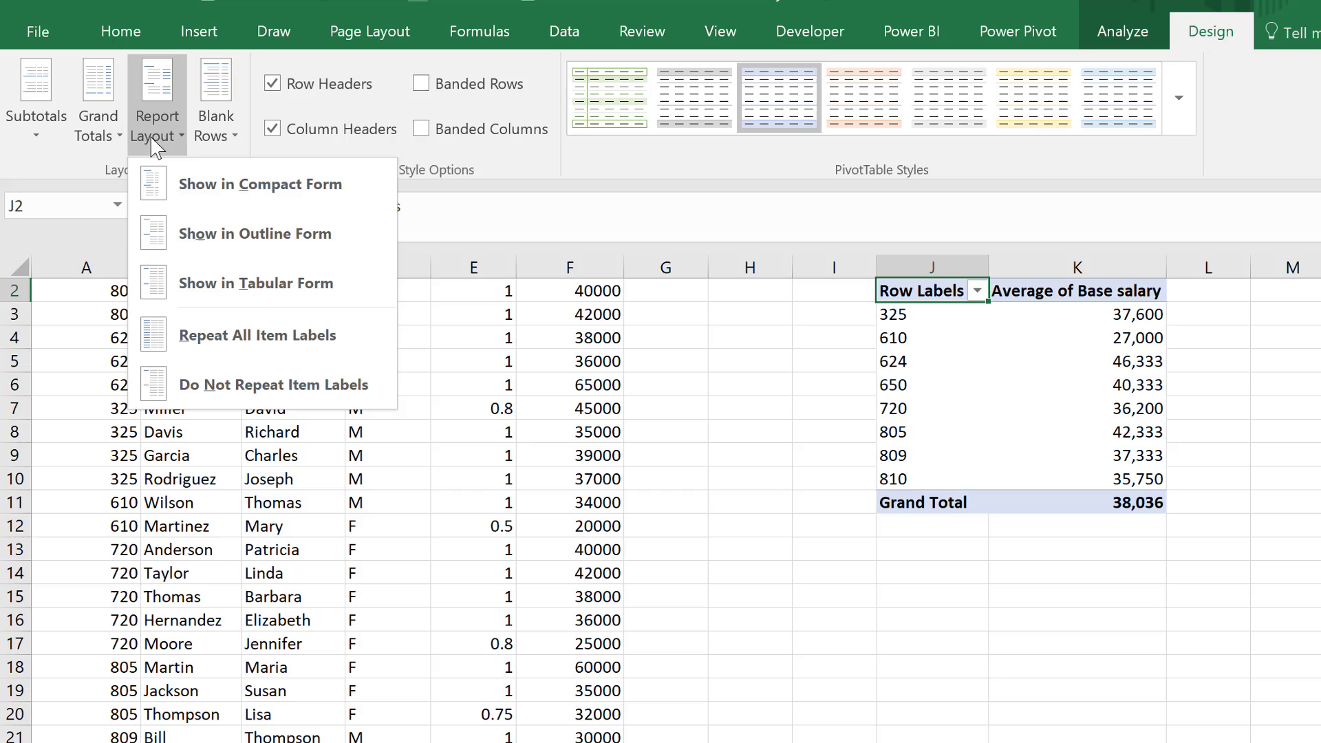
left_click(210, 238)
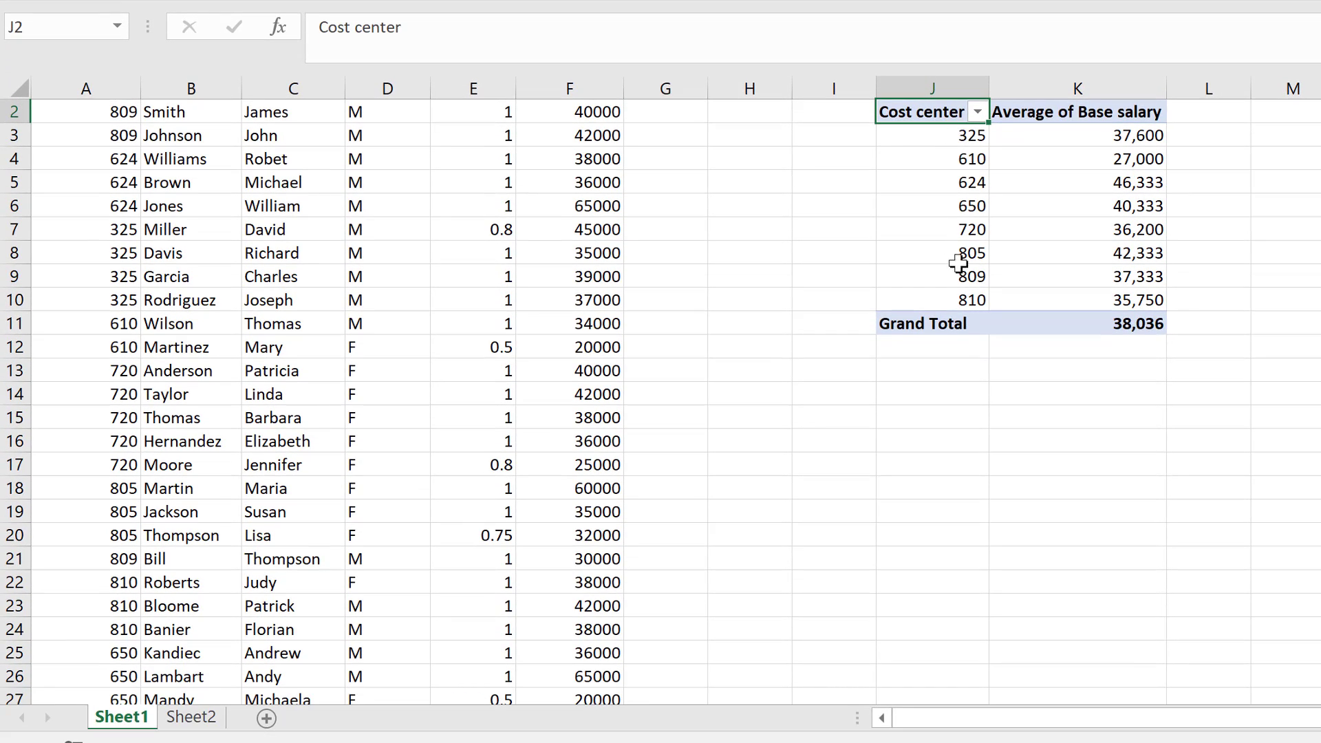
left_click(930, 325)
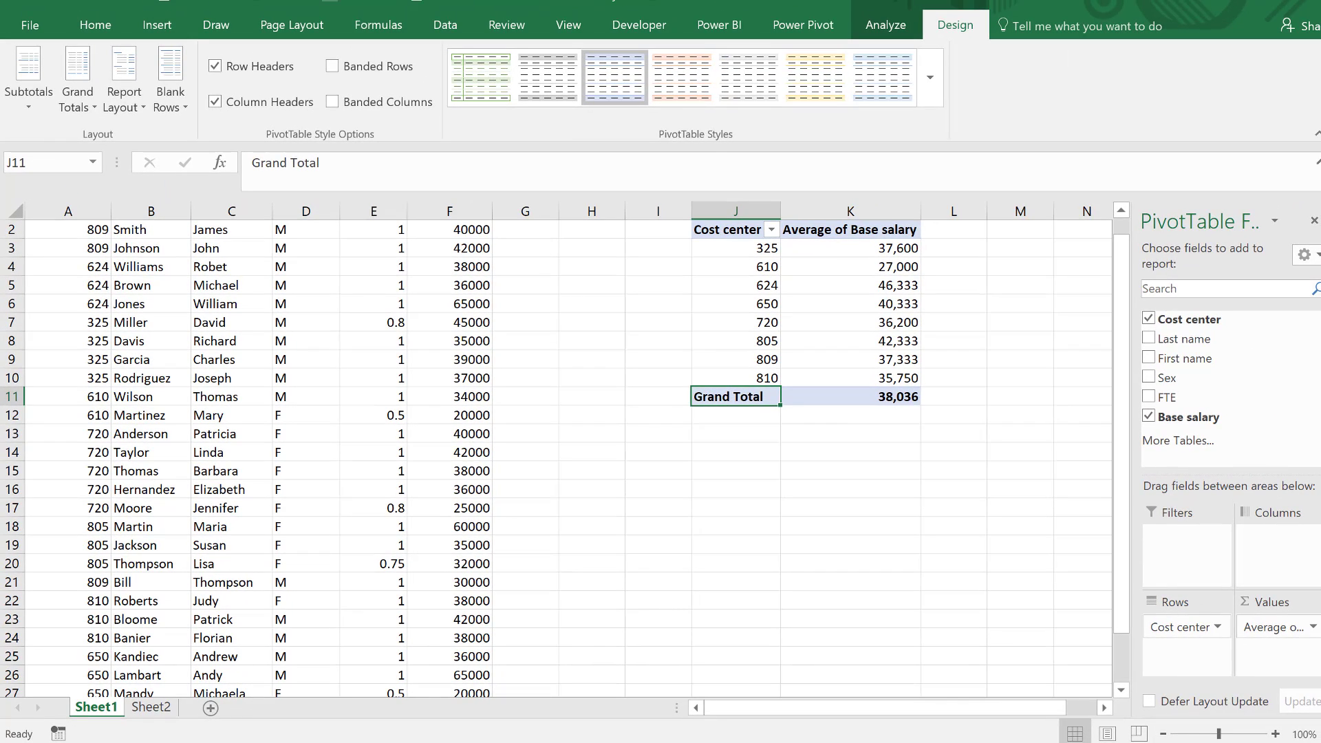
type("Total")
key("Return")
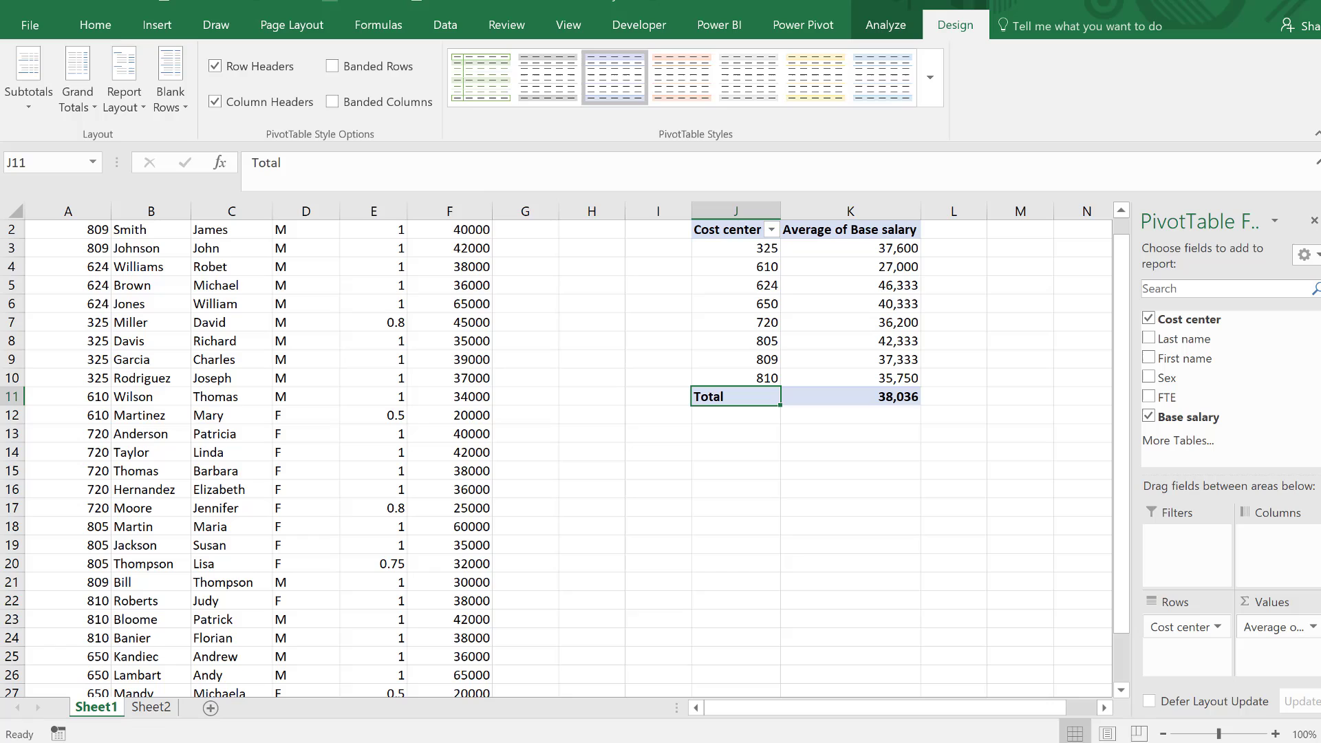
Step: Apply a grey pivot style, move the pivot a few rows down, and fill I4:L18 white
left_click(536, 81)
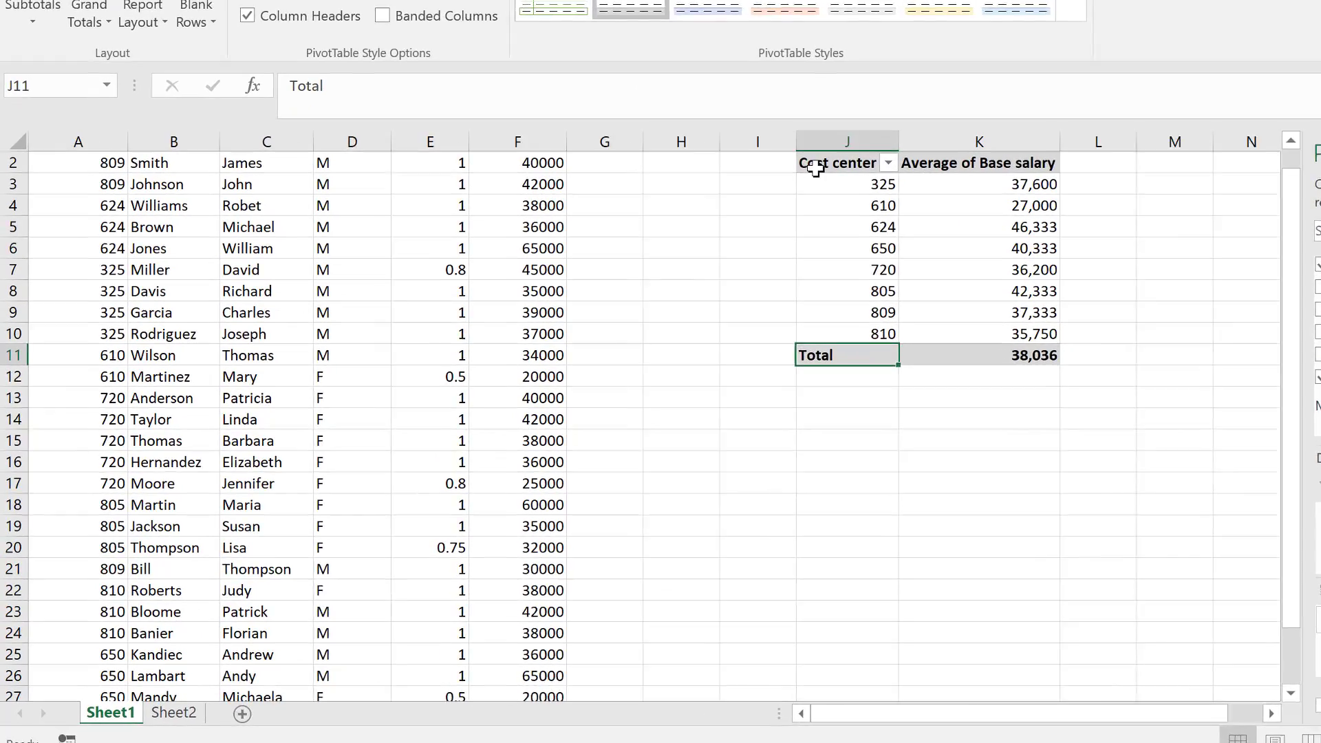
left_click_drag(747, 224, 863, 385)
left_click_drag(1075, 316, 1032, 428)
left_click_drag(855, 155, 1218, 490)
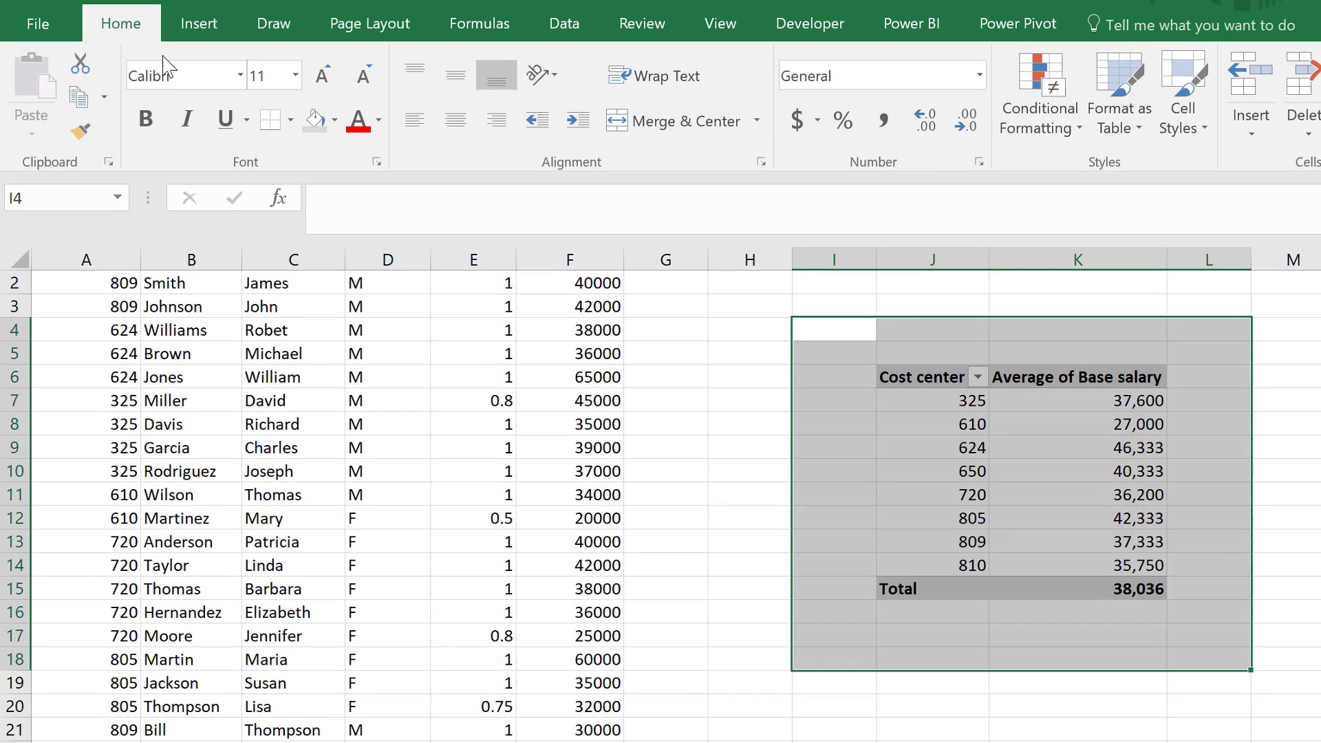
left_click(334, 51)
left_click(316, 100)
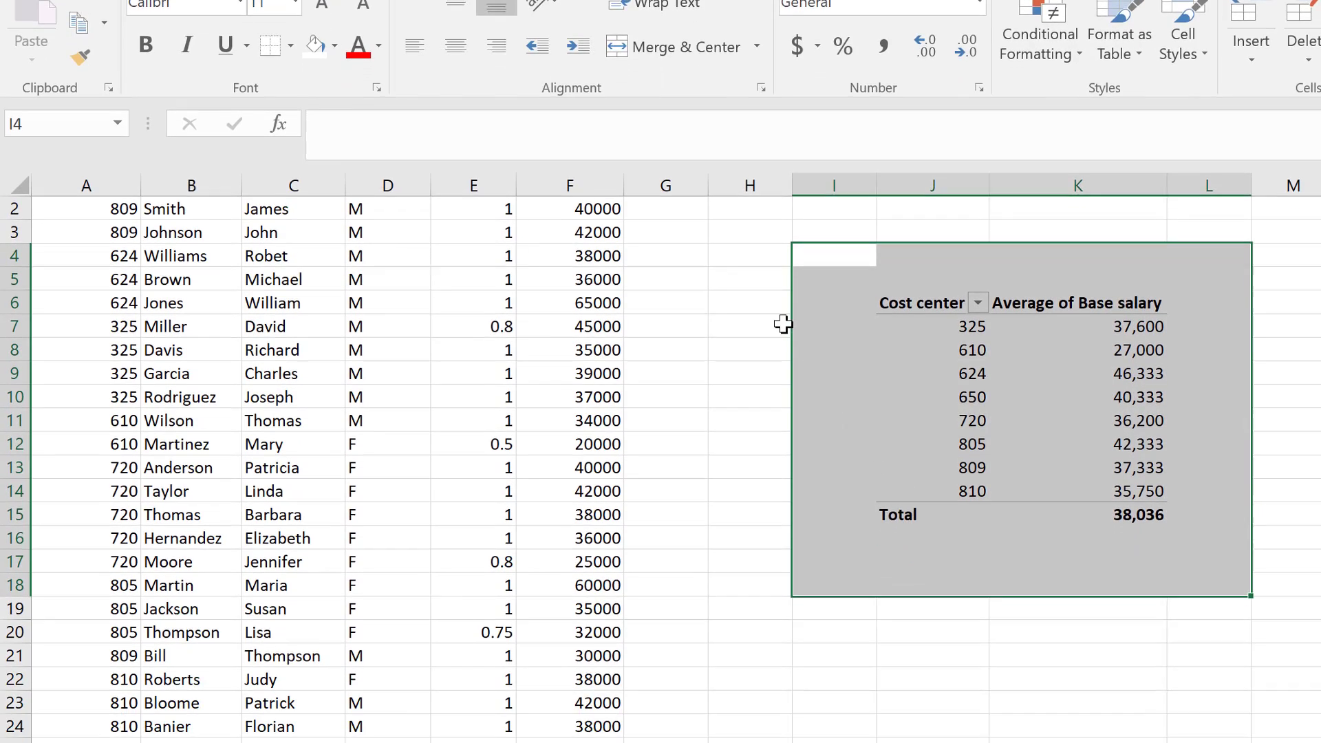
left_click(845, 332)
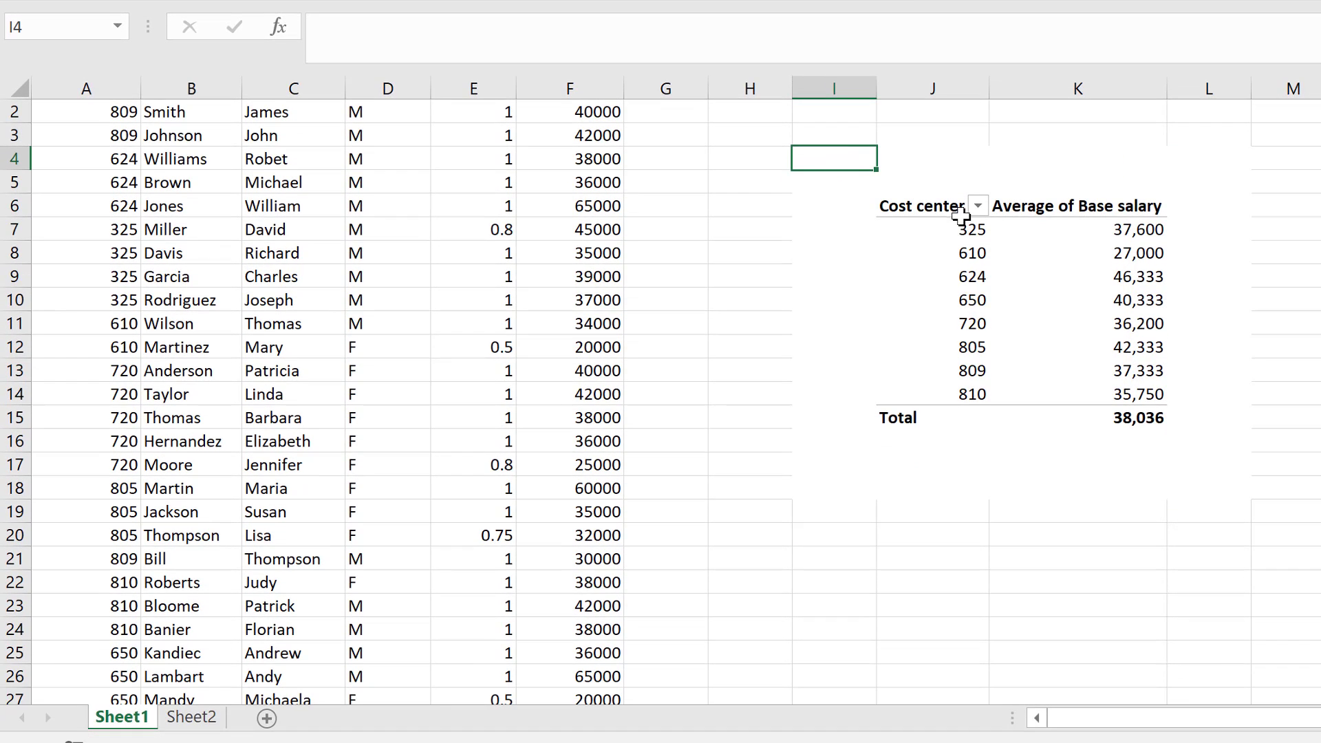
Step: Rename the value header from 'Average of Base salary' to 'Average Base salary'
left_click(1066, 210)
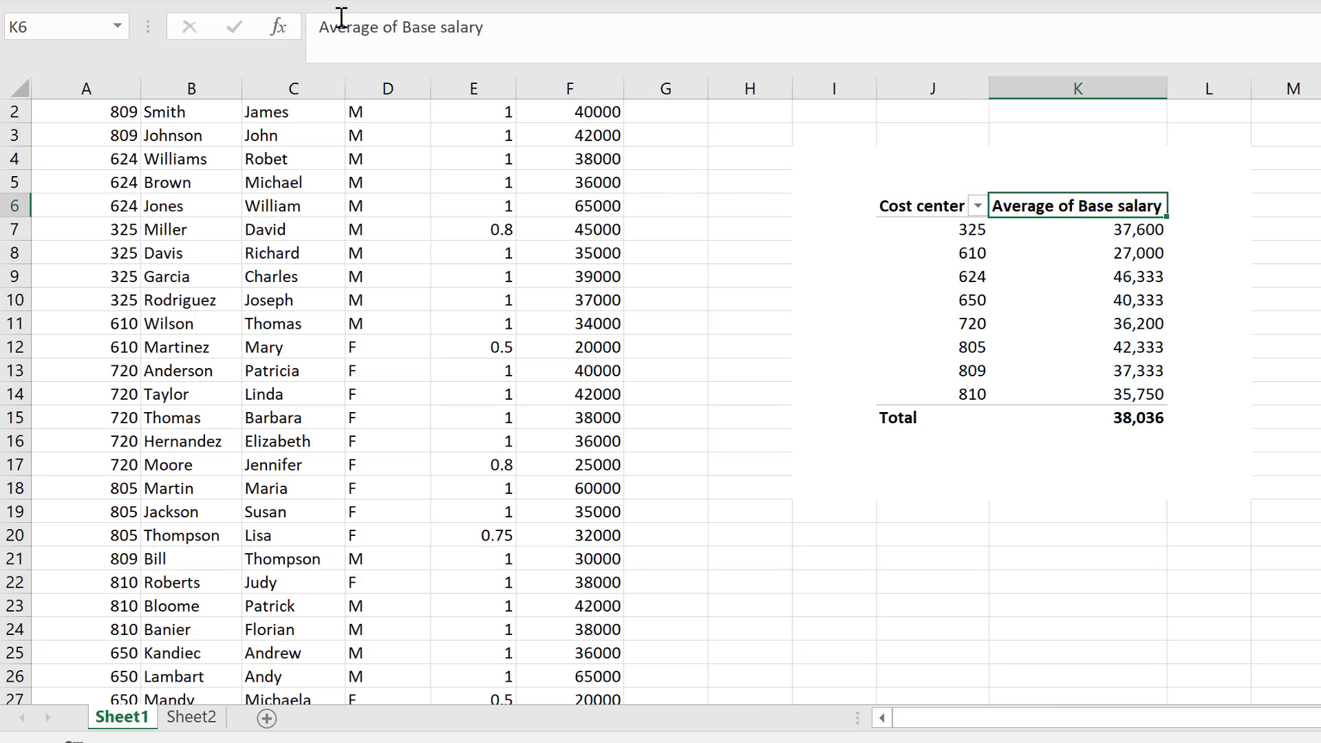
left_click(406, 29)
key("BackSpace")
key("BackSpace")
key("BackSpace")
key("BackSpace")
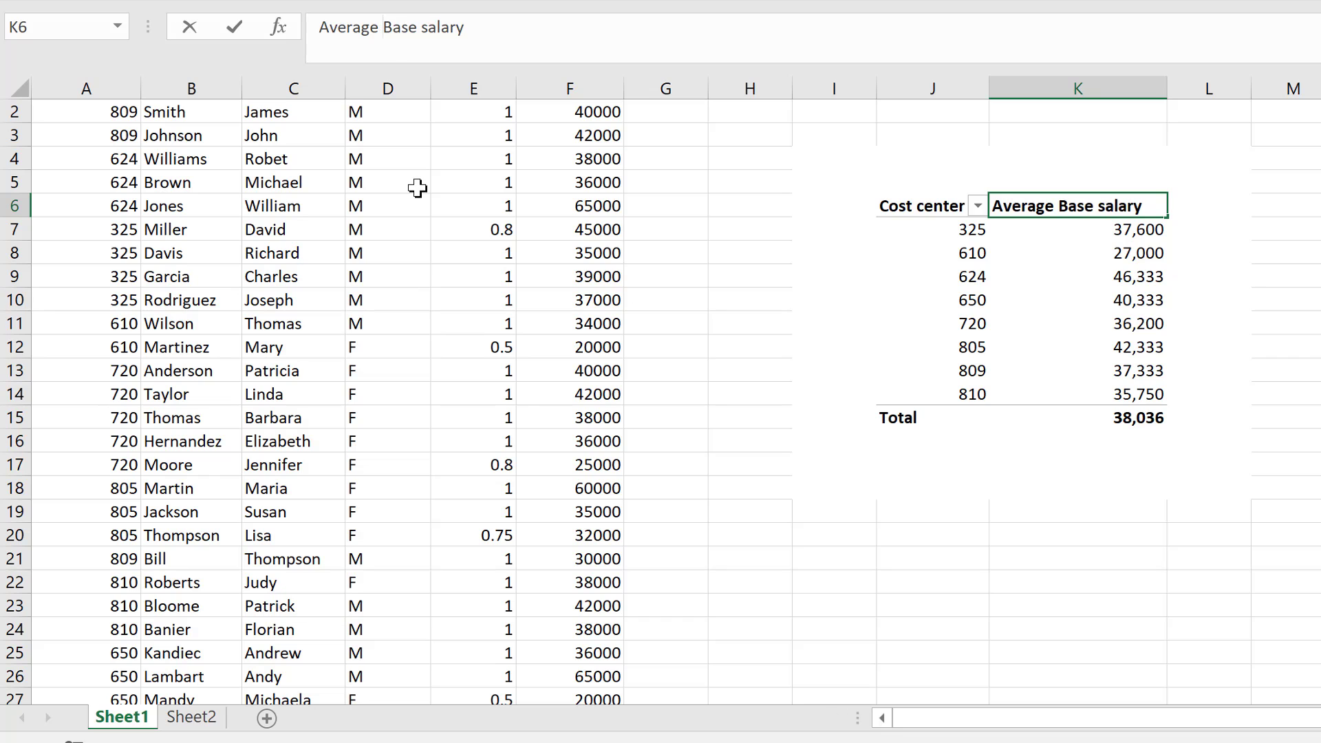
key("Return")
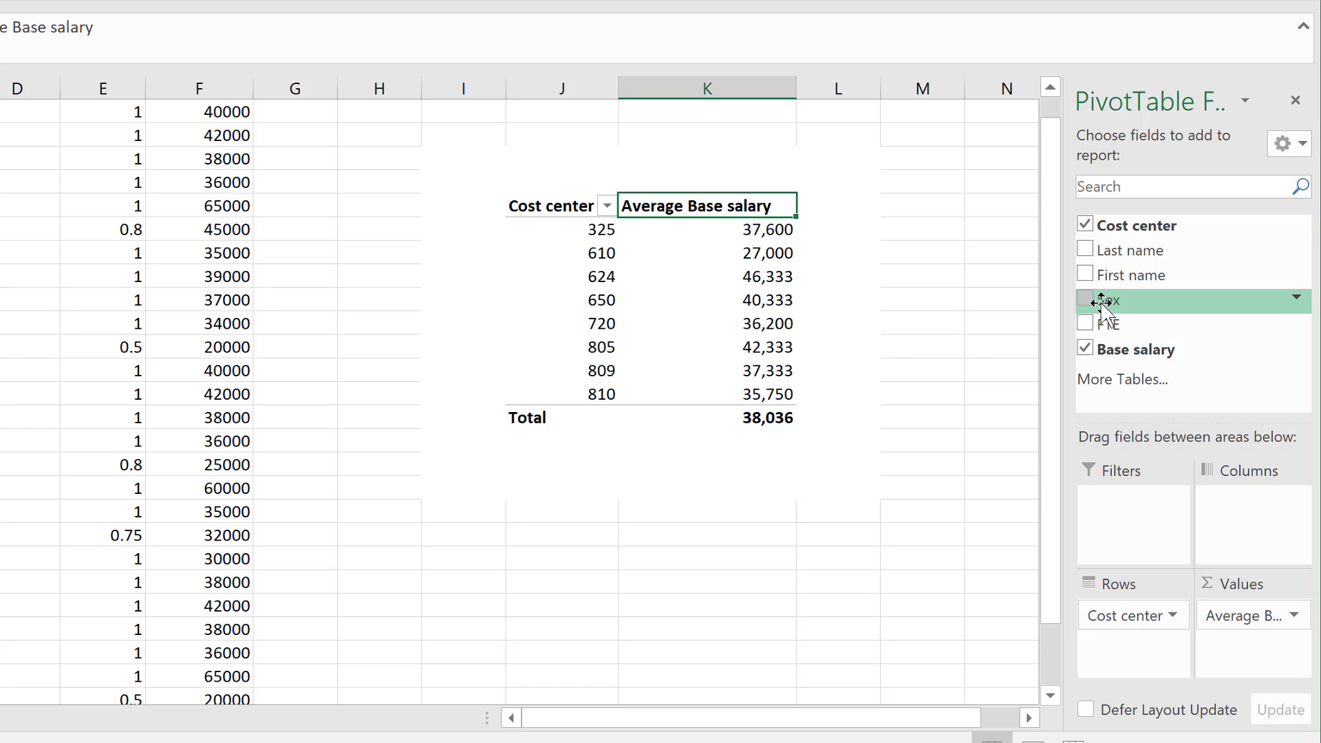
Step: Add a grey-styled Sex slicer, shrink it to fit, and move it beside the pivot
right_click(1102, 301)
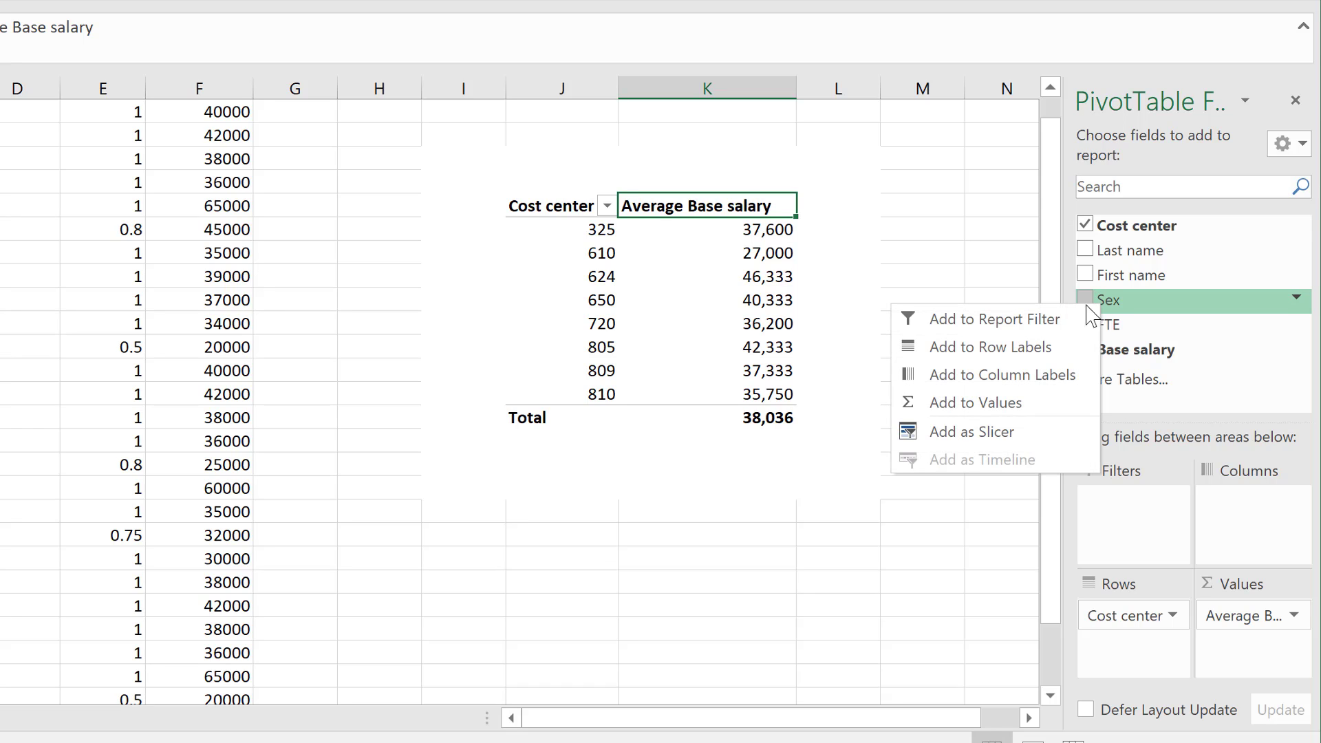
left_click(1007, 431)
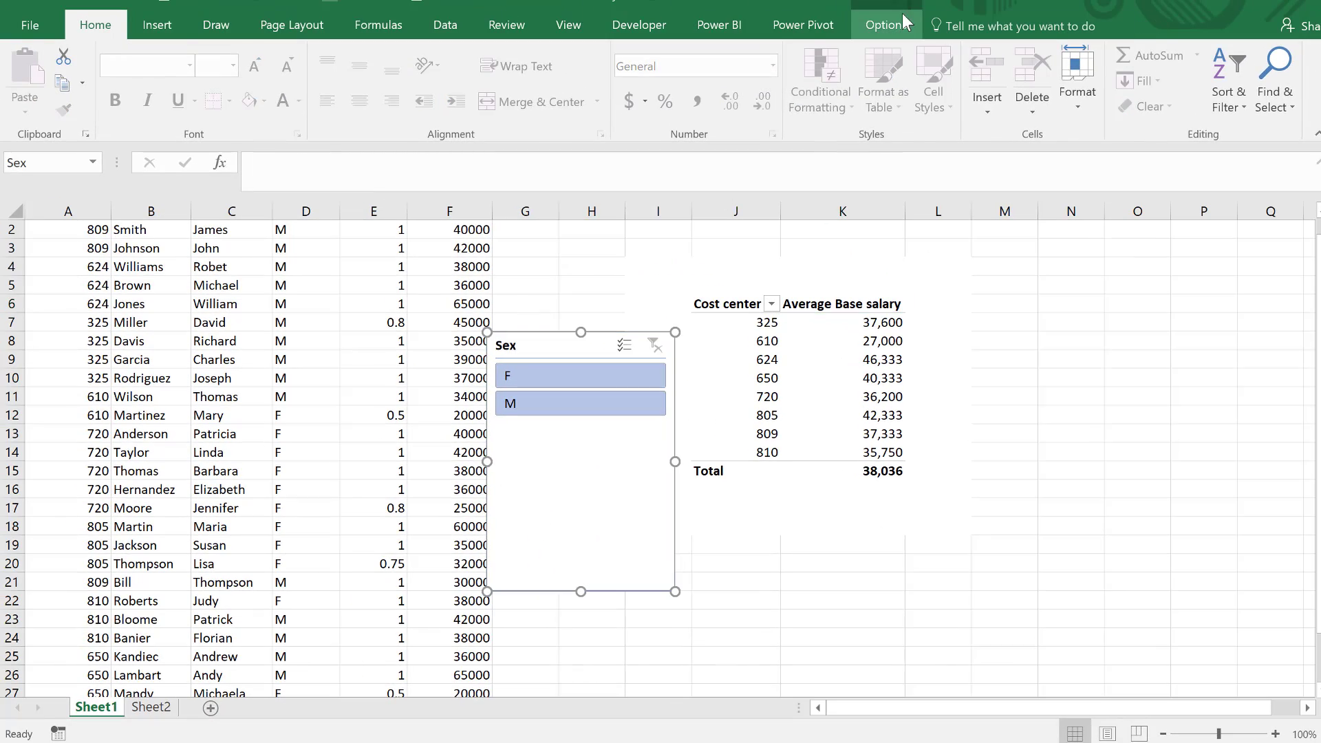
left_click(902, 15)
left_click(309, 79)
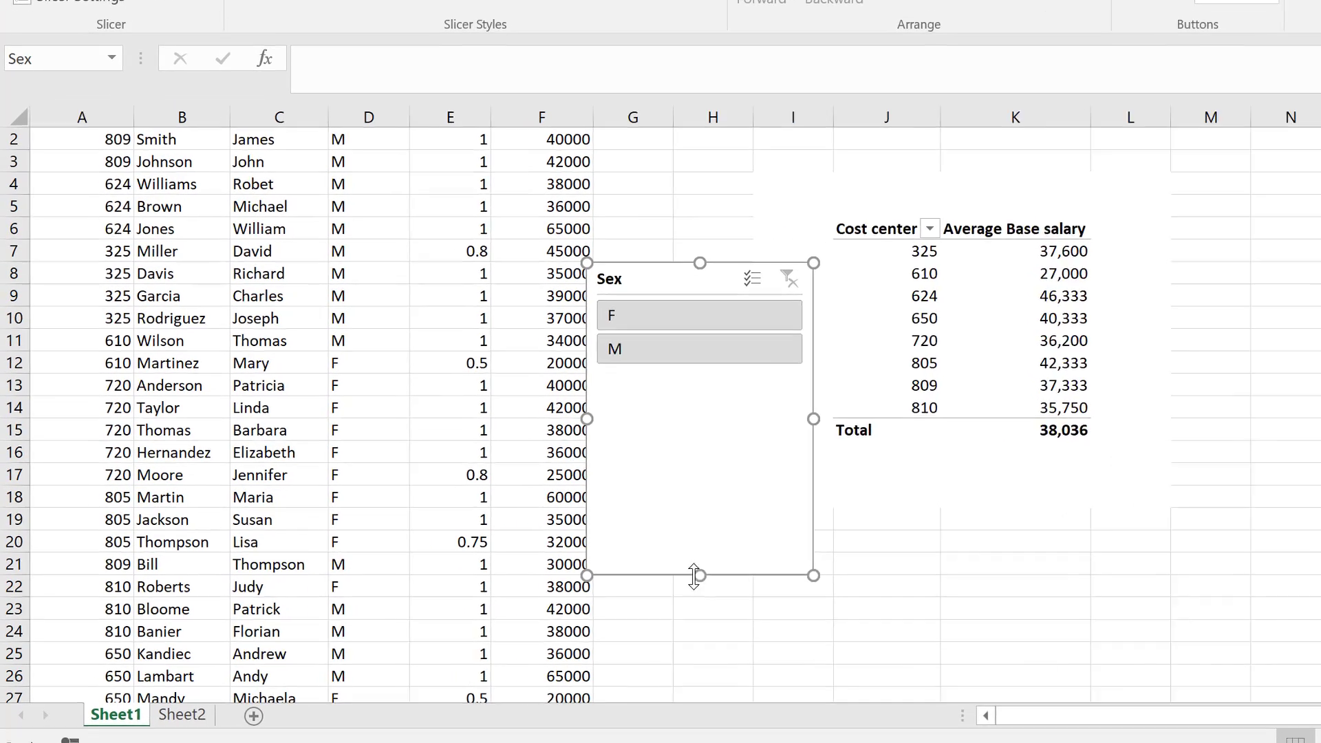
left_click_drag(694, 577, 692, 398)
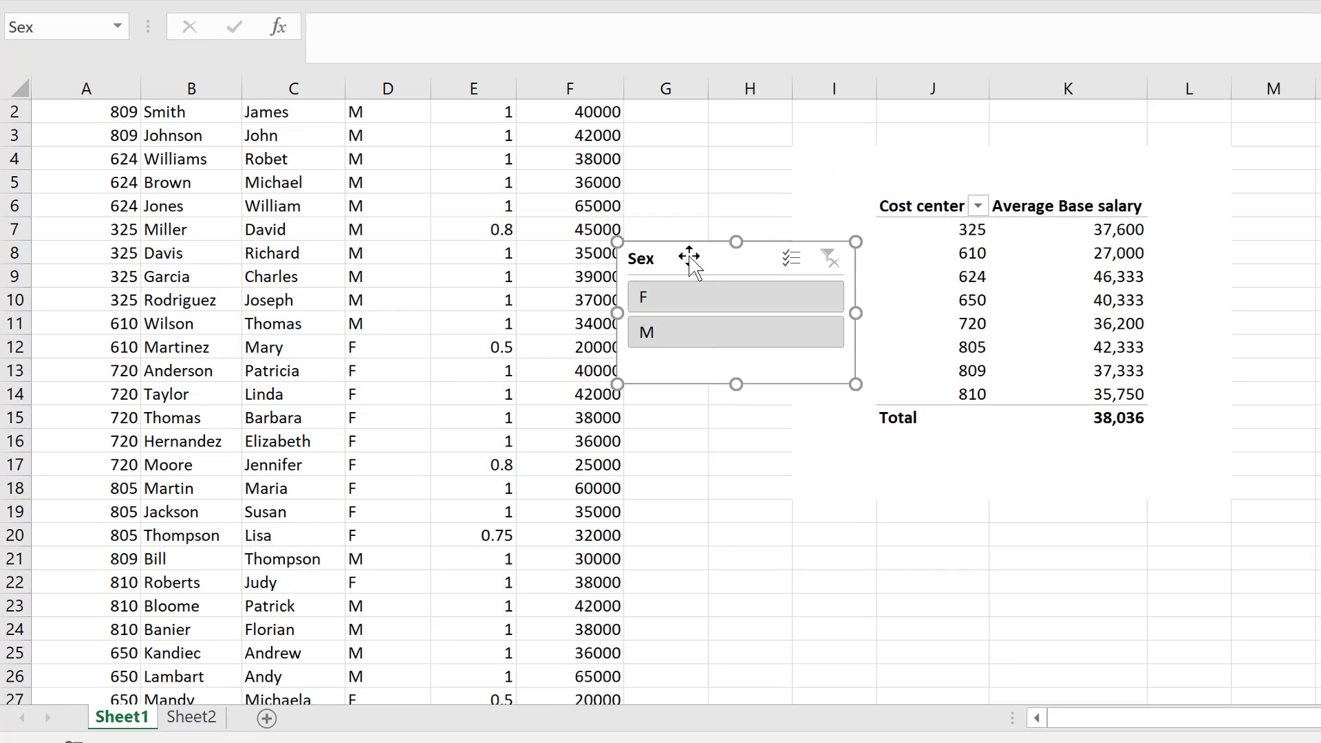
left_click_drag(690, 258, 713, 217)
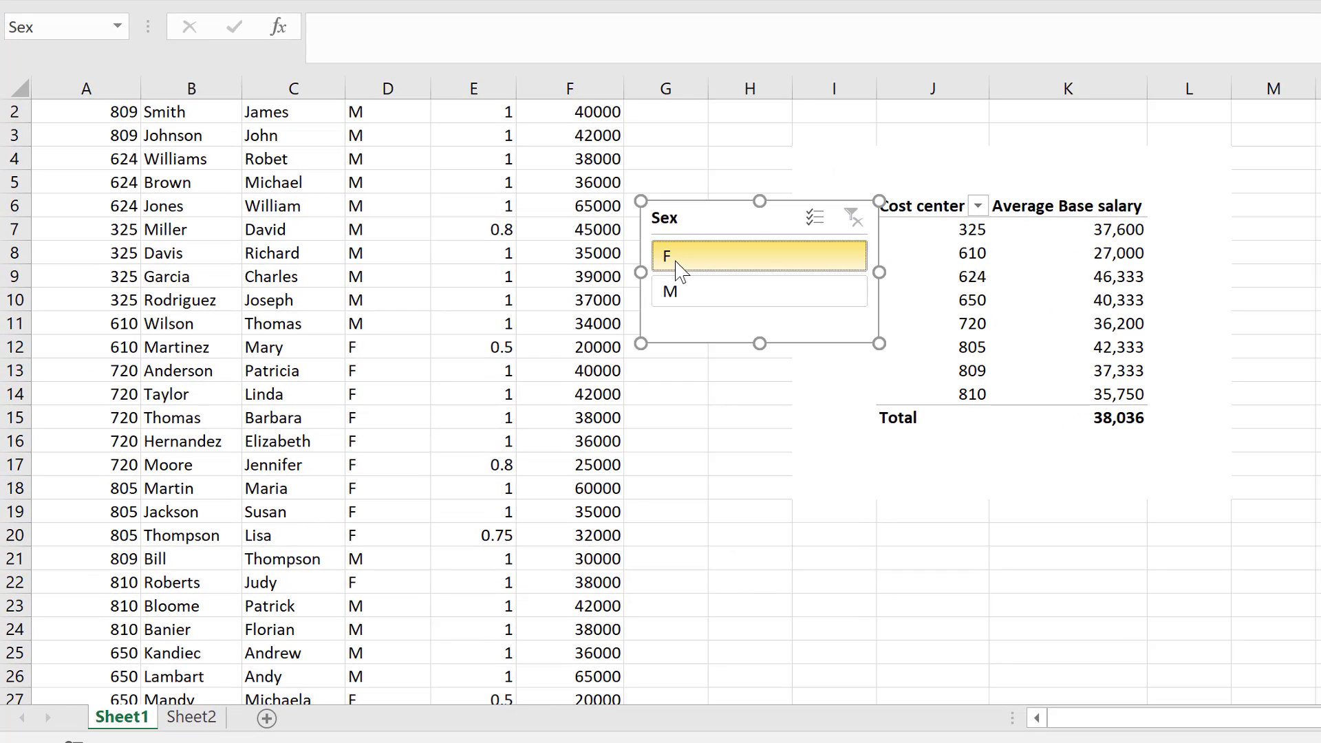
Step: Narrow the Sex slicer, place it above-left of the pivot, and filter to M
left_click(679, 265)
left_click(699, 302)
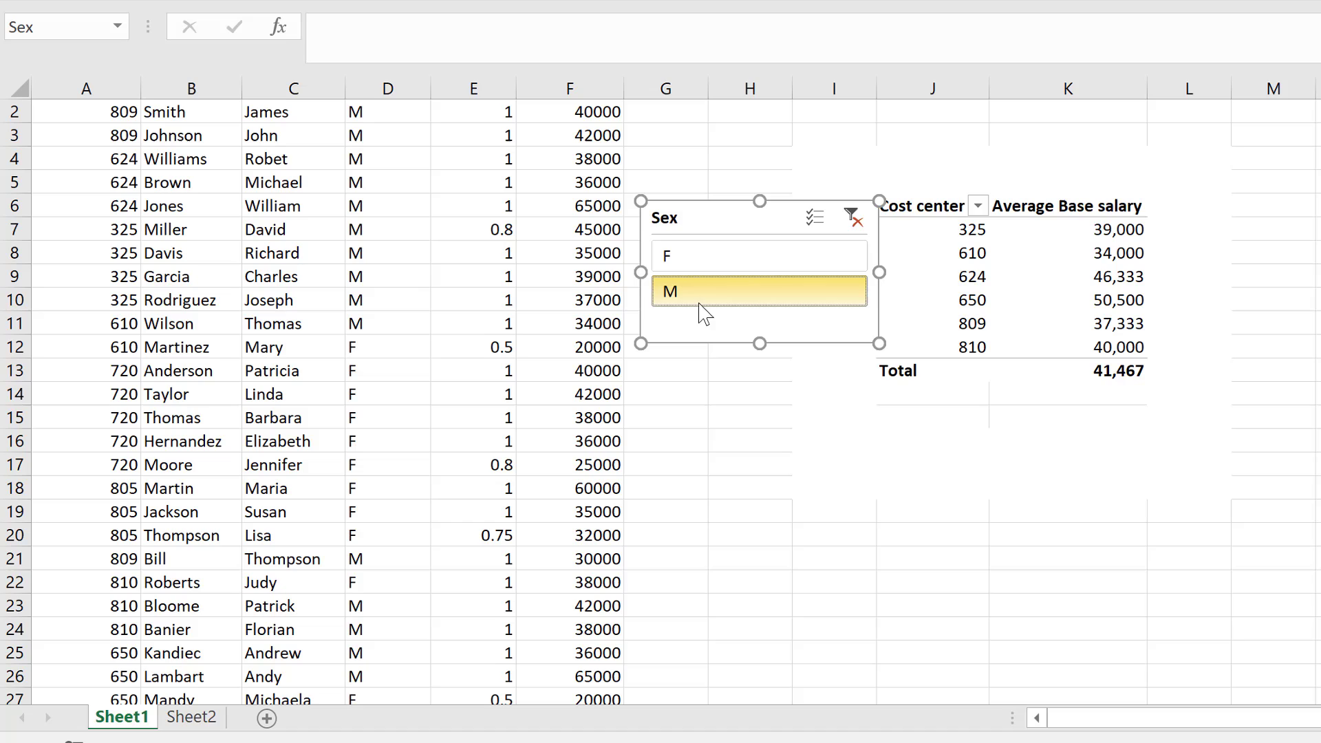
left_click(784, 262)
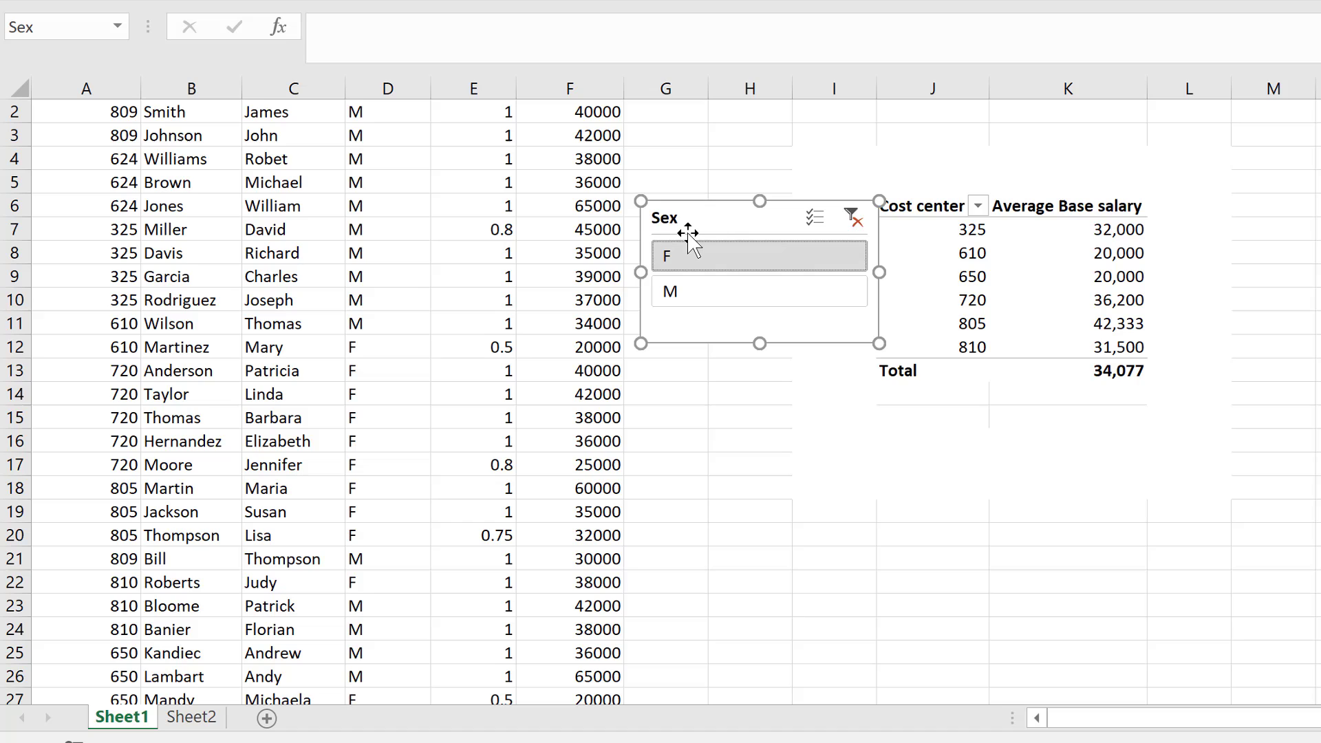
left_click_drag(690, 236, 640, 175)
left_click(654, 247)
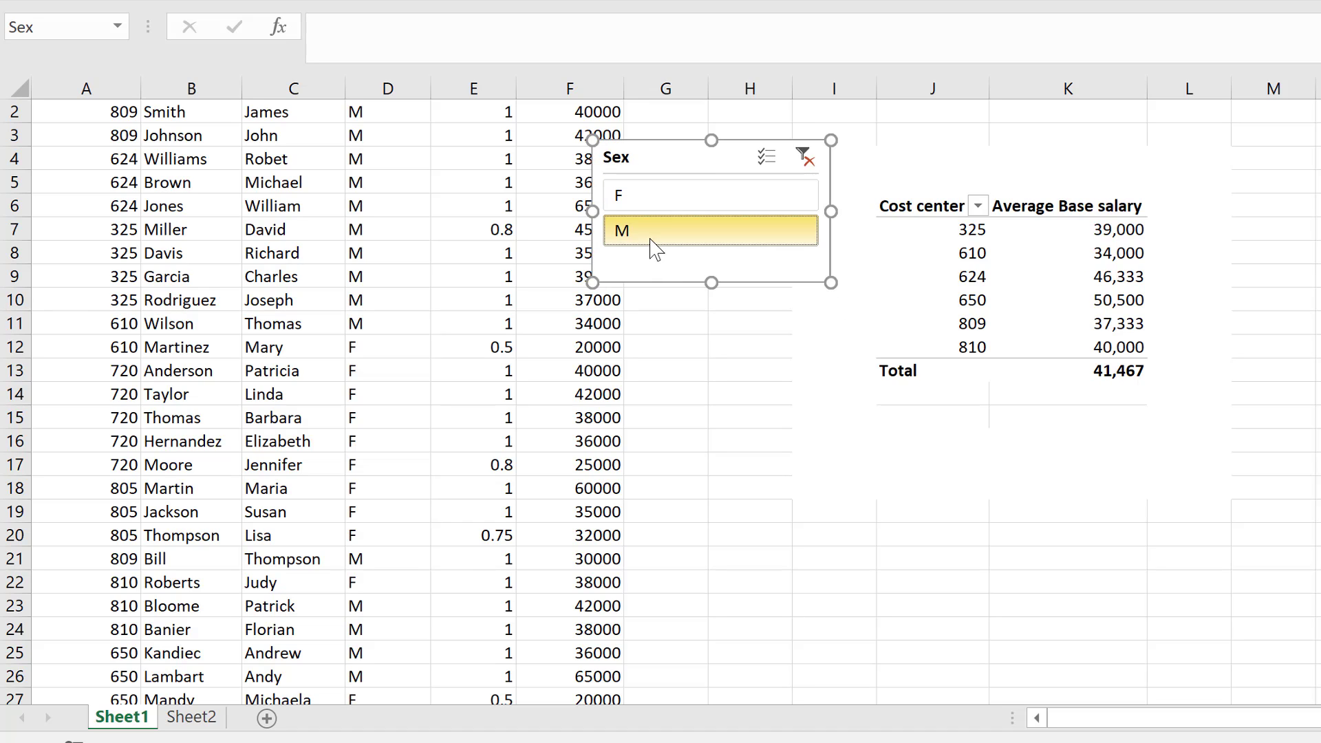
left_click_drag(734, 219, 708, 219)
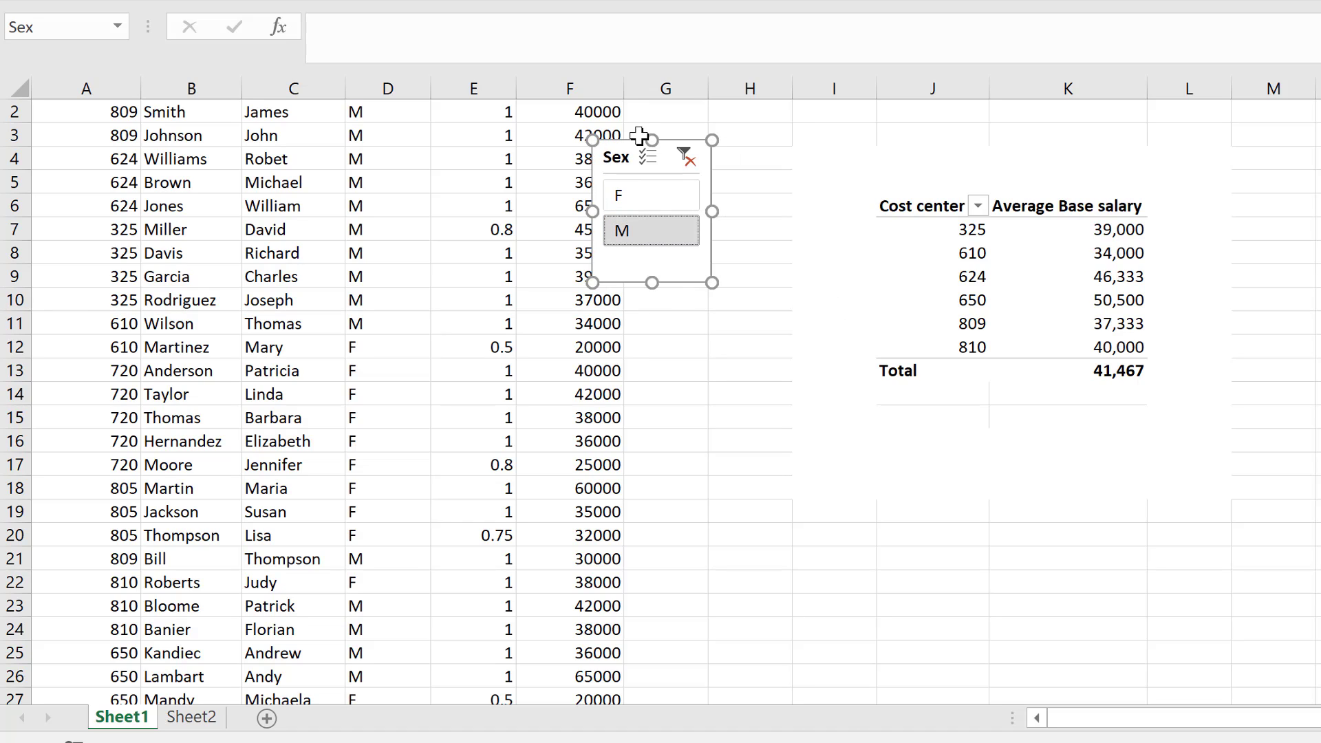
left_click_drag(655, 138, 767, 139)
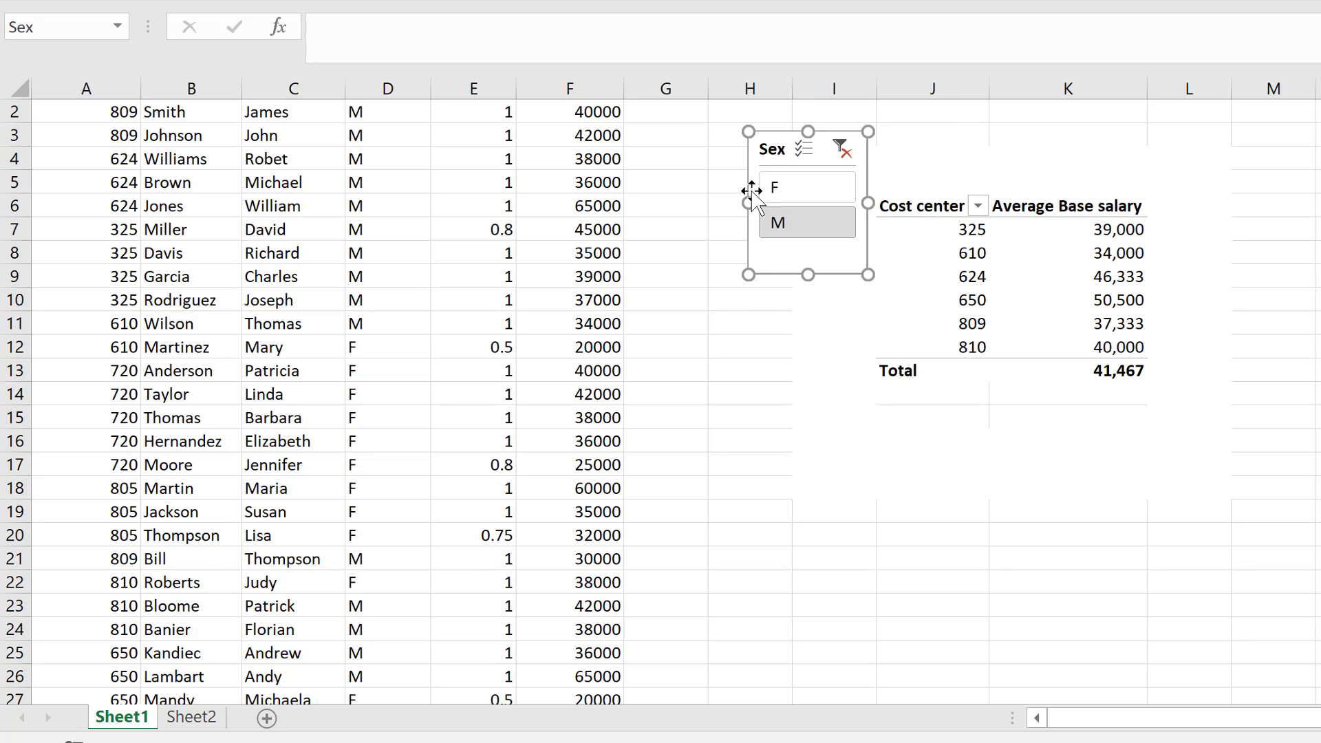
left_click(807, 199)
left_click(811, 220)
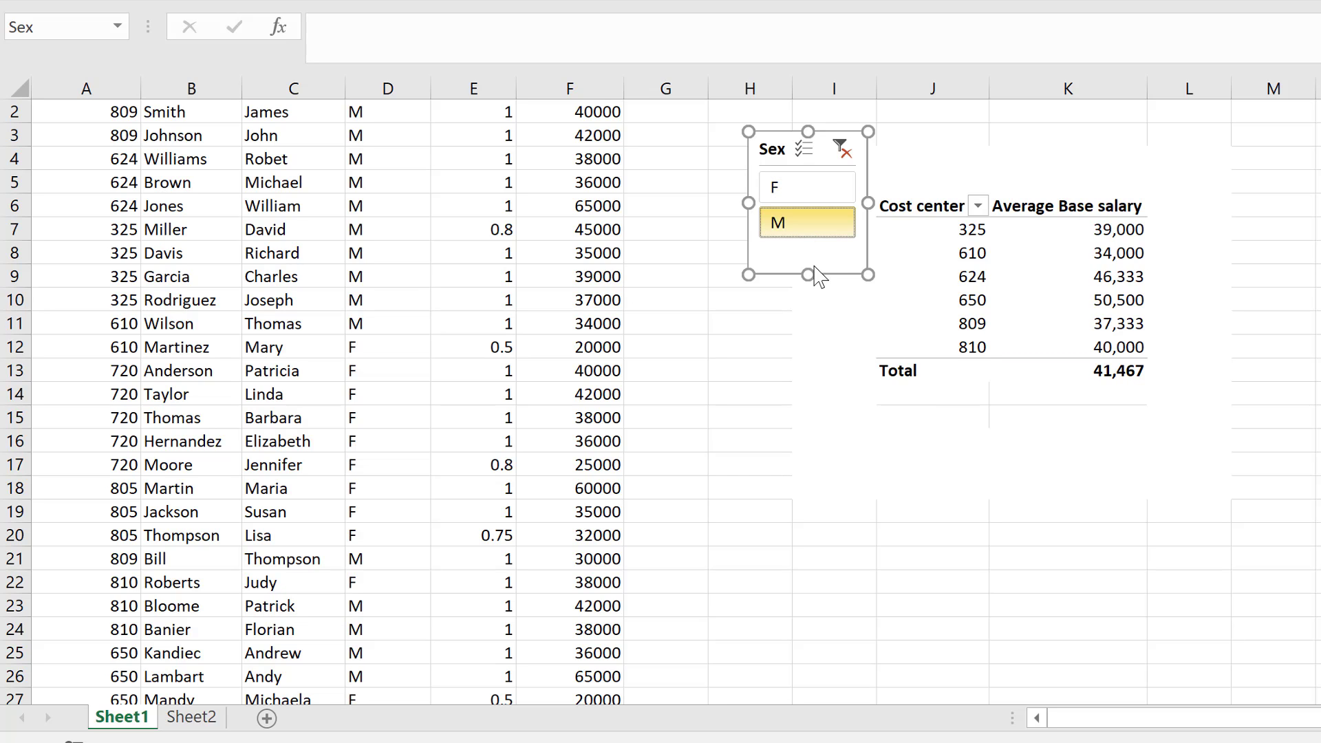
left_click(962, 278)
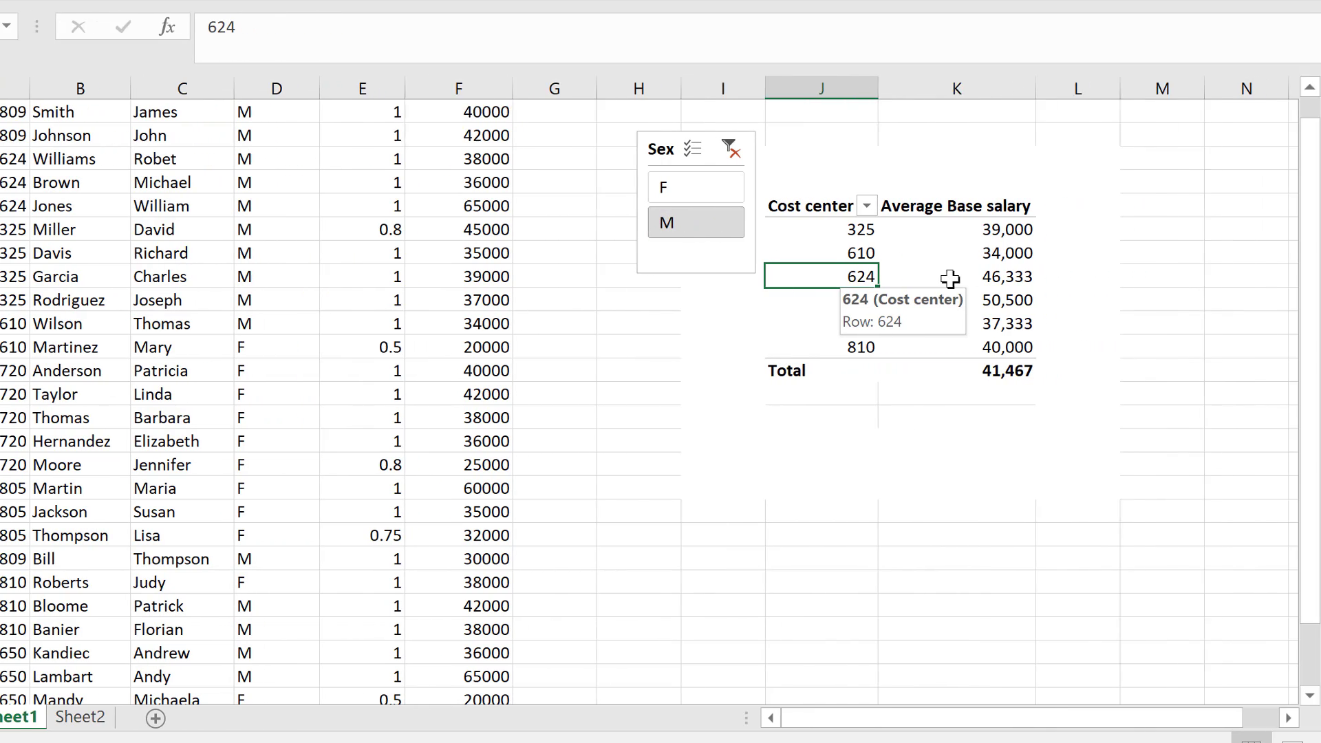
Step: Add an FTE slicer, position it right of the pivot, and shorten it
right_click(1131, 333)
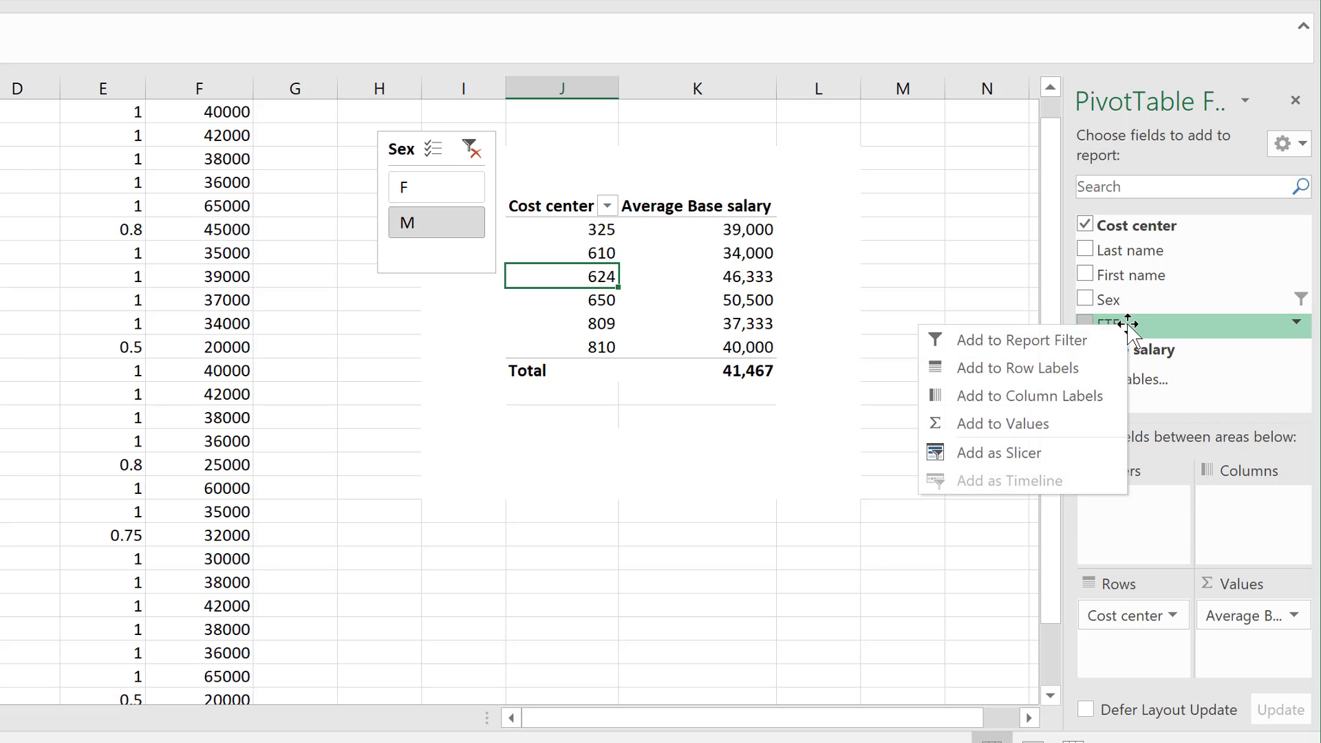
left_click(1033, 452)
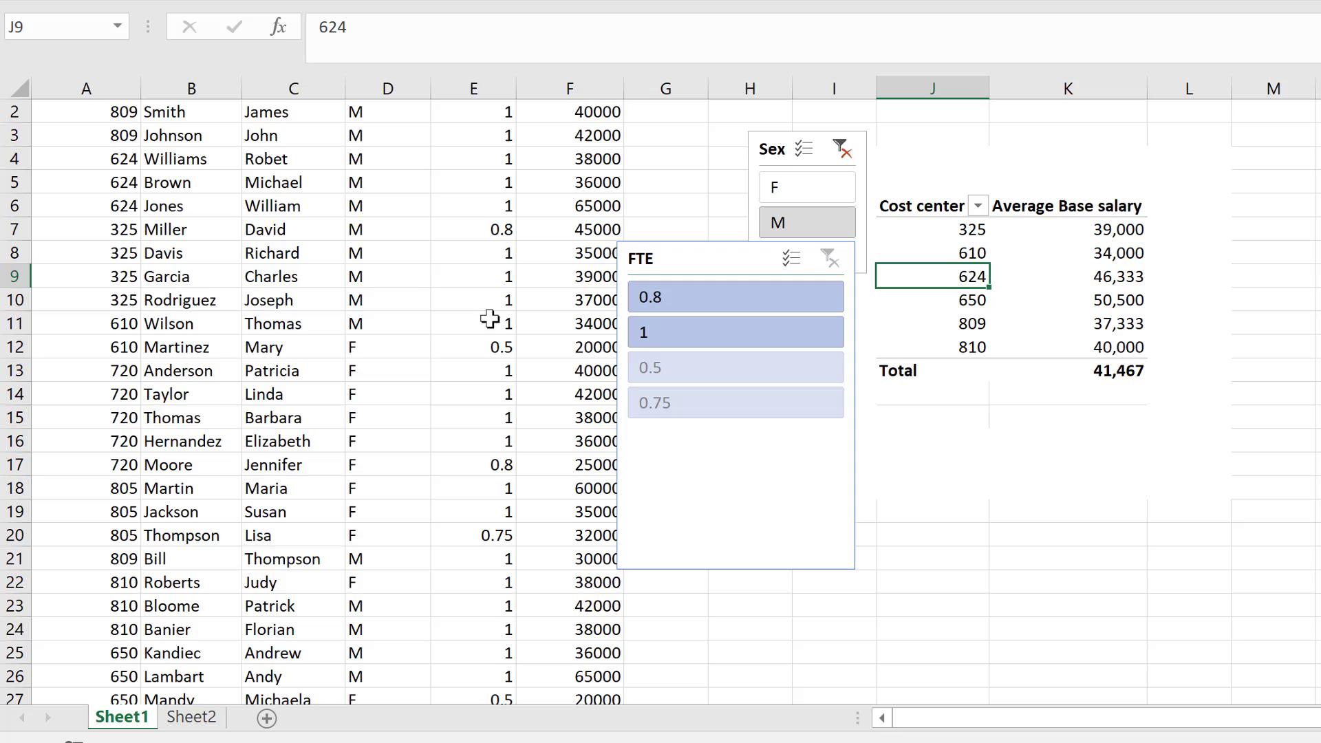
left_click_drag(678, 260, 1320, 283)
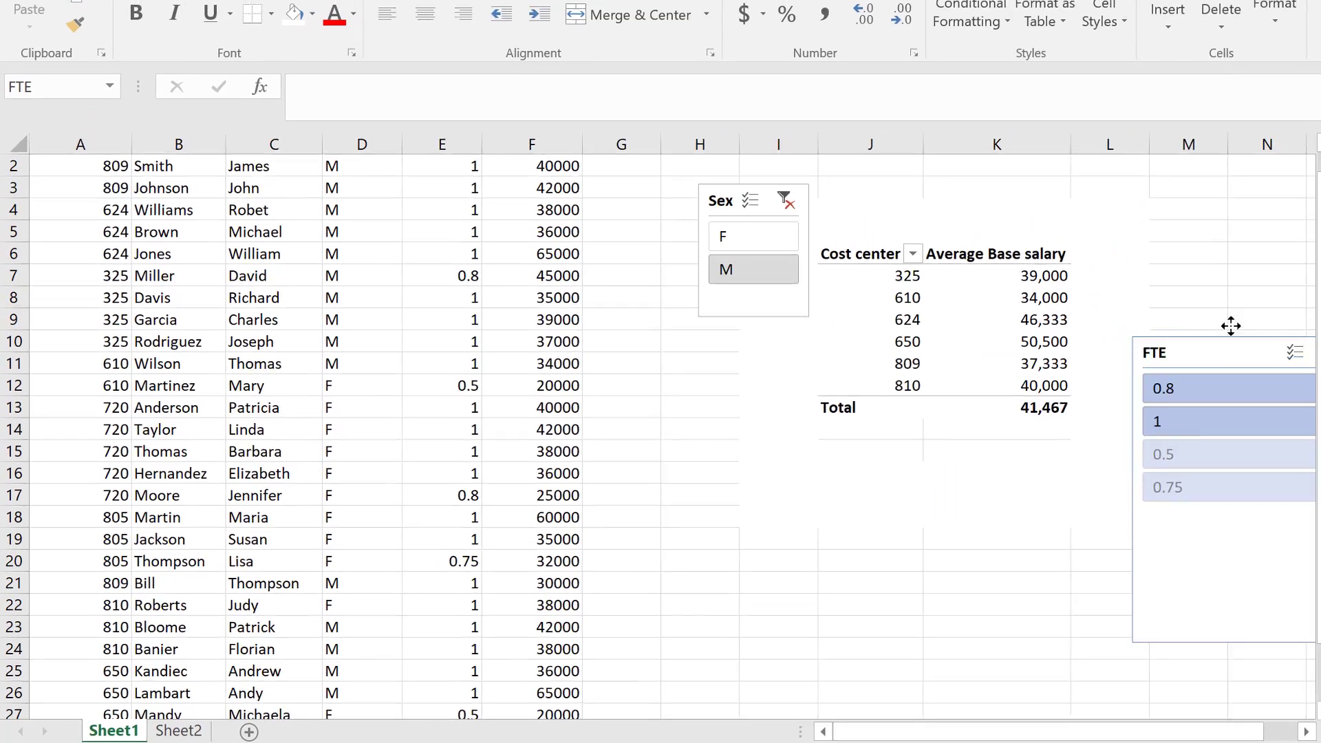
left_click_drag(1231, 325, 1142, 227)
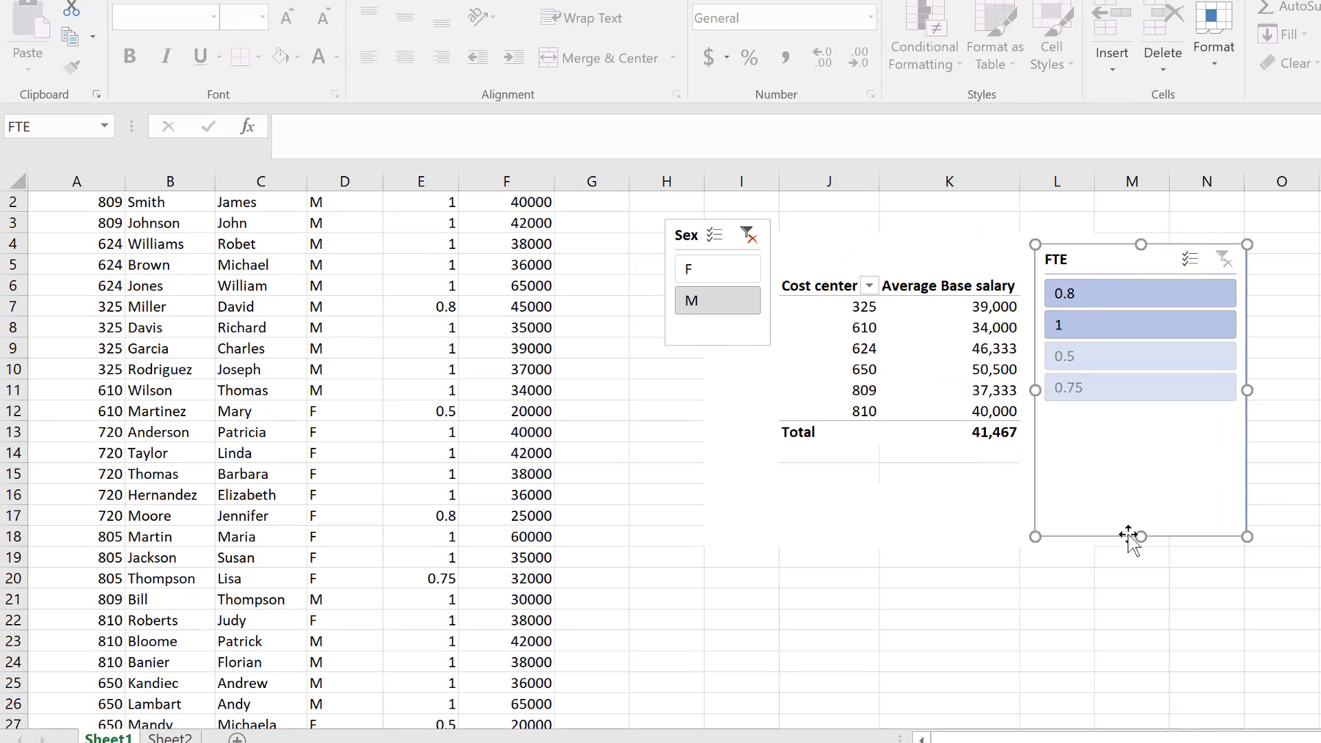
left_click_drag(1140, 536, 1143, 410)
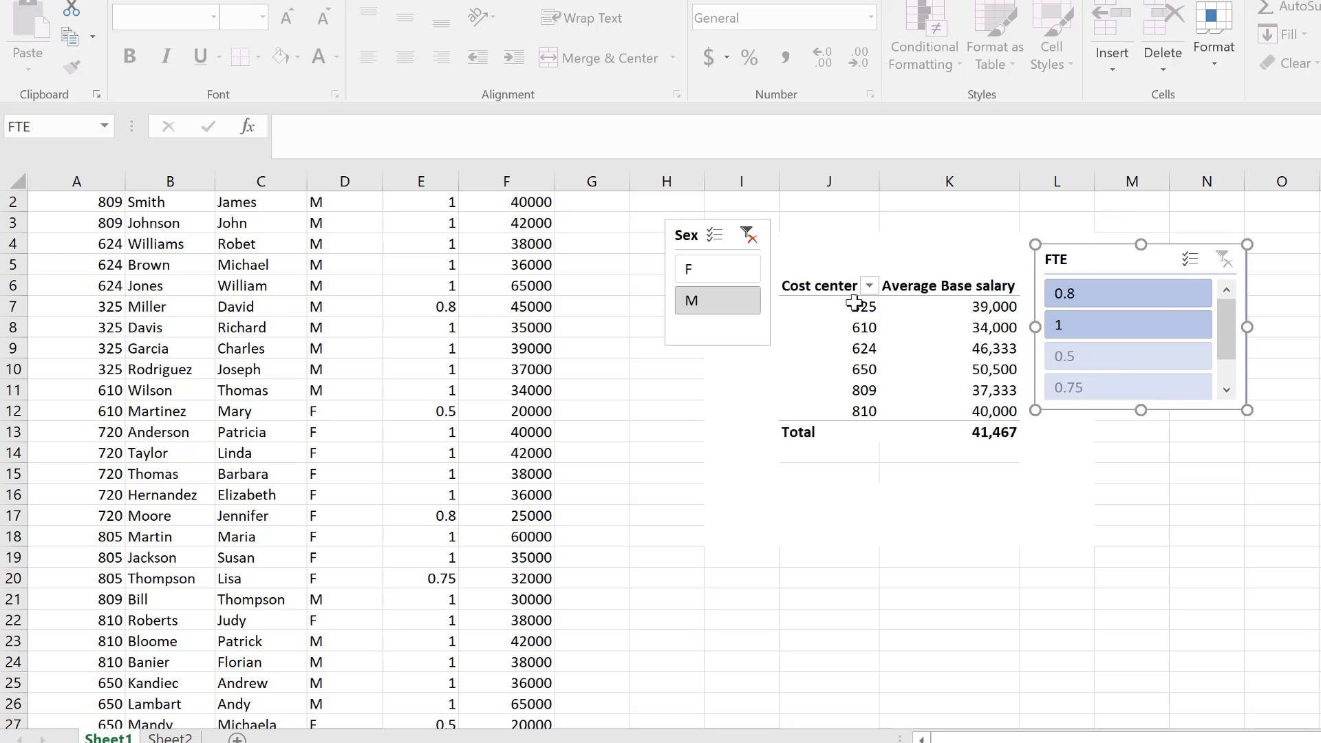
Step: Filter the pivot to FTE 1 with sex M, then select cell F6 in the source data
left_click(1170, 295)
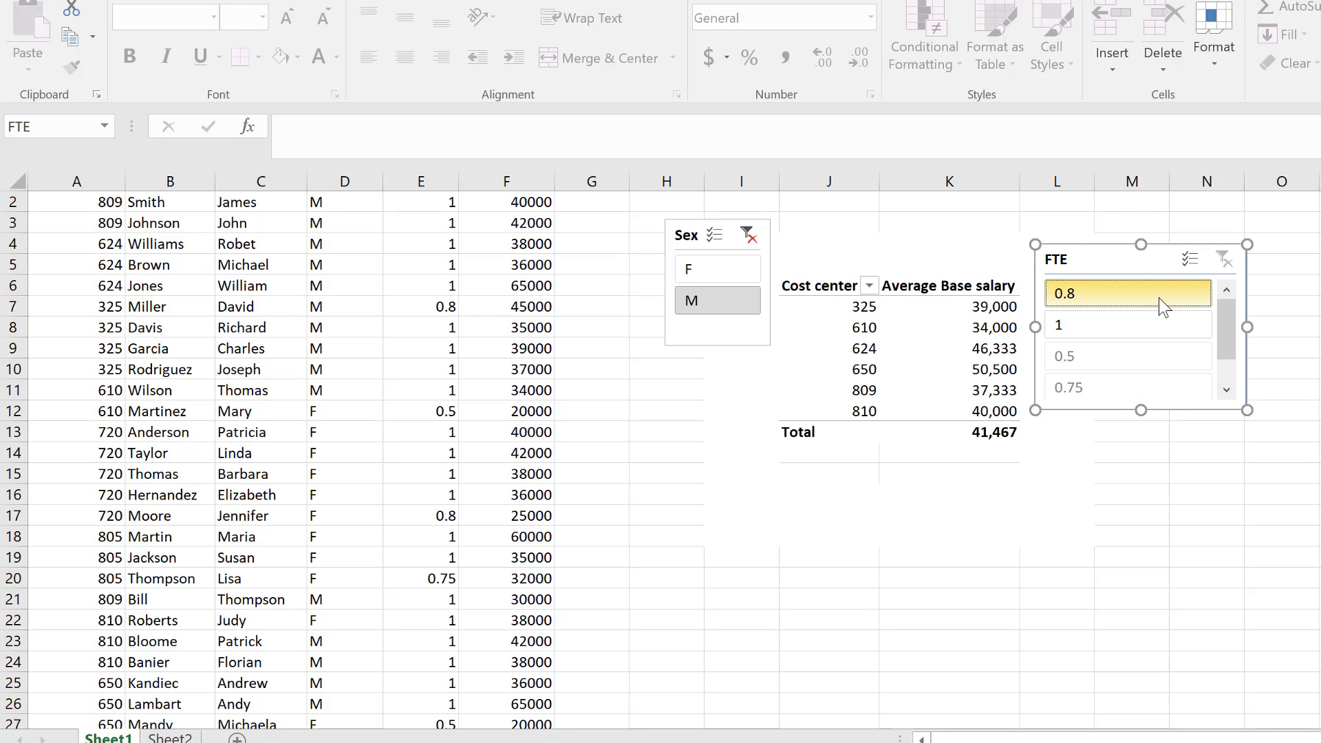
left_click(1102, 321)
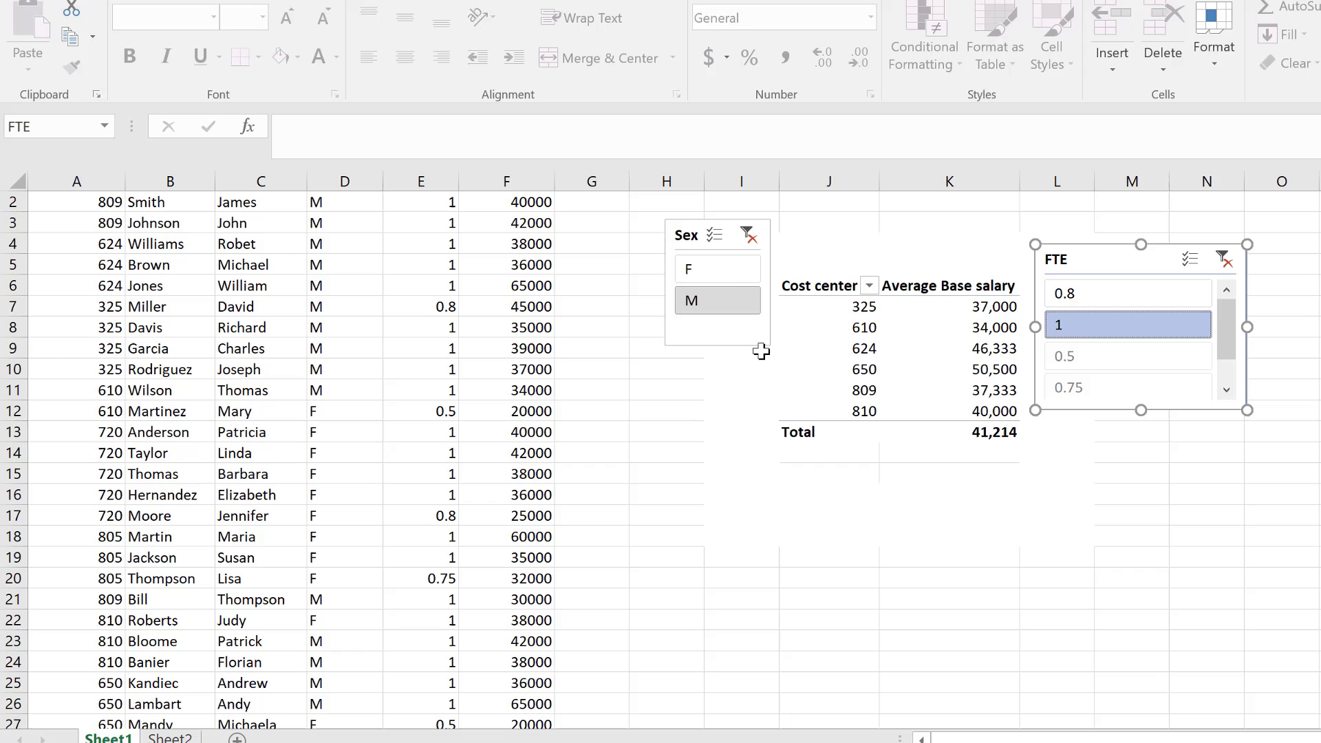
left_click(722, 271)
left_click(708, 301)
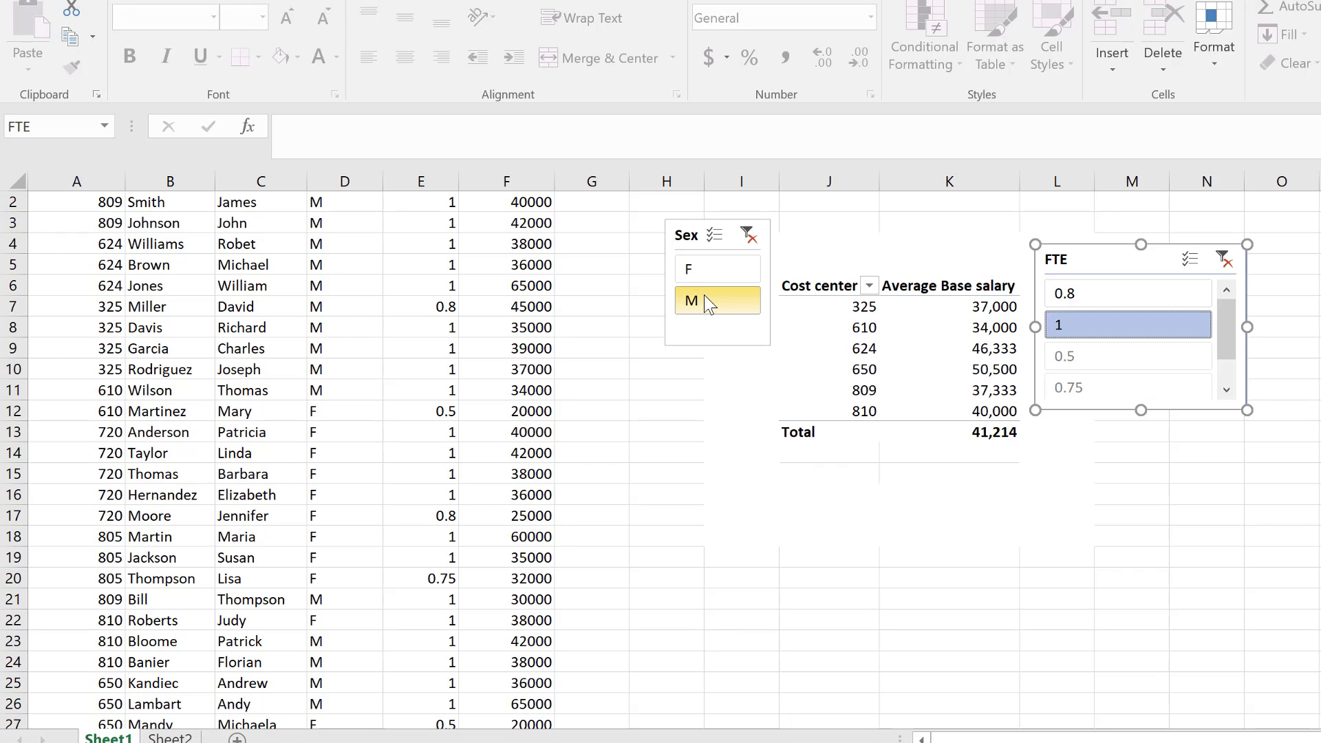
scroll(529, 303, "up", 1)
left_click(528, 302)
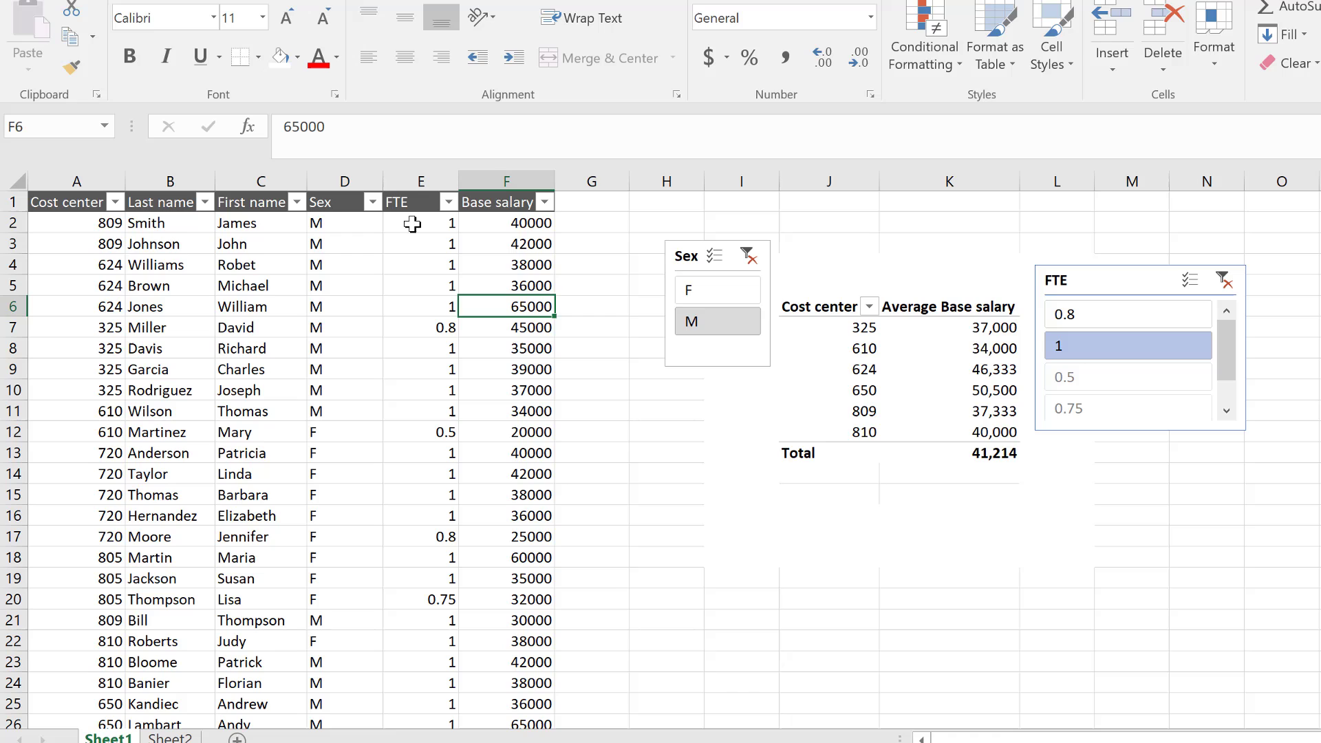
left_click_drag(423, 203, 415, 452)
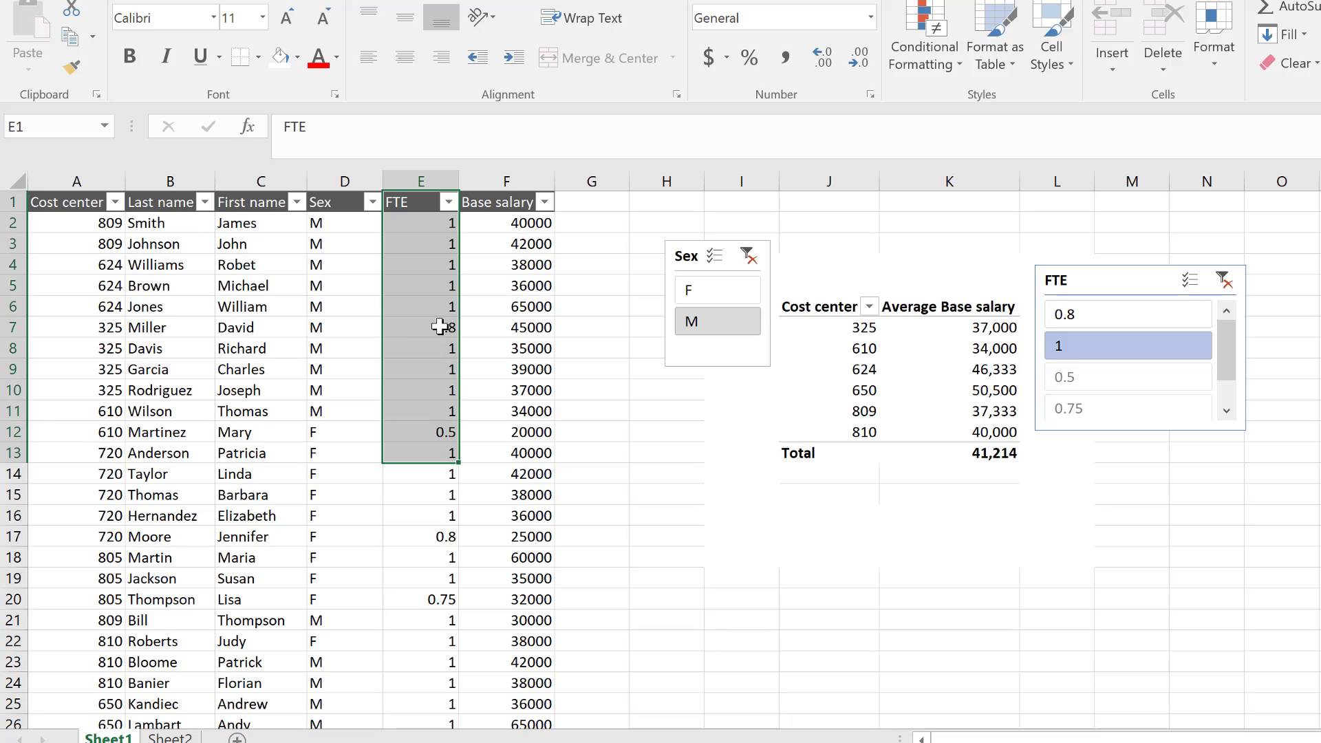
left_click(444, 365)
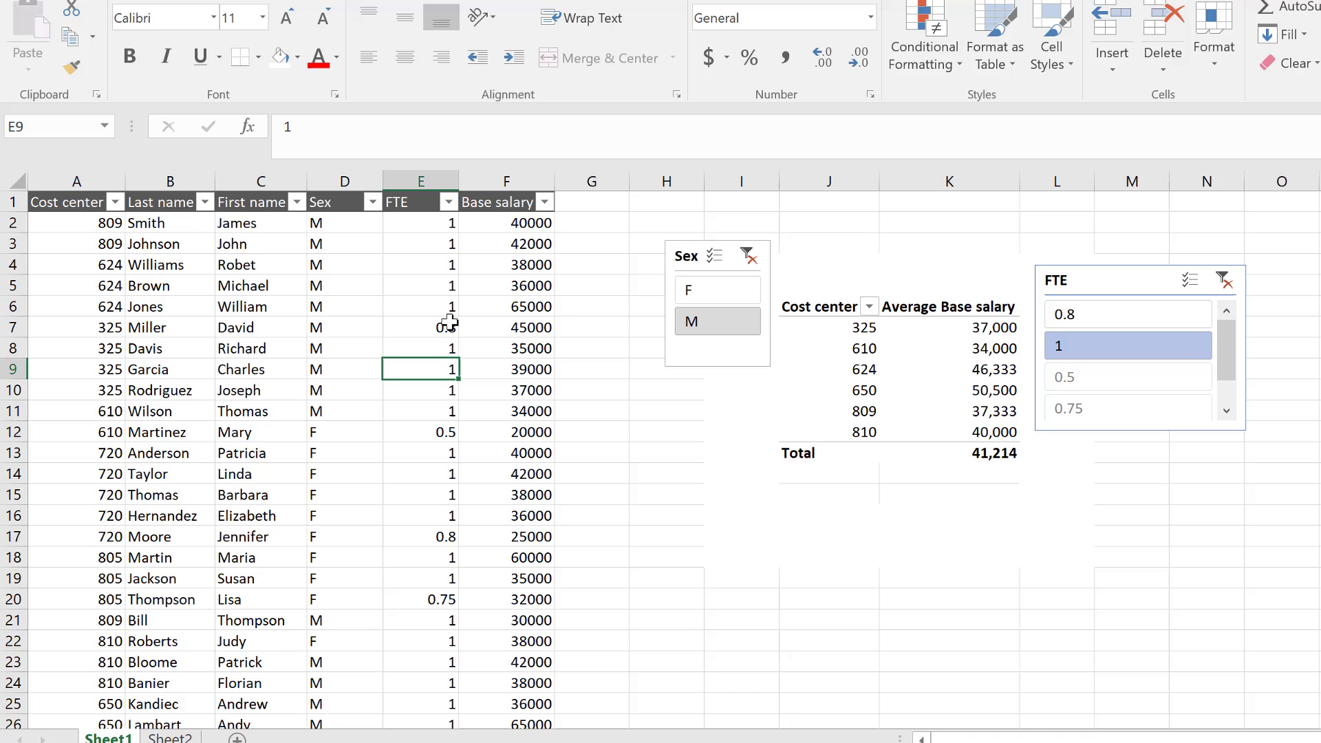
left_click_drag(338, 310, 324, 517)
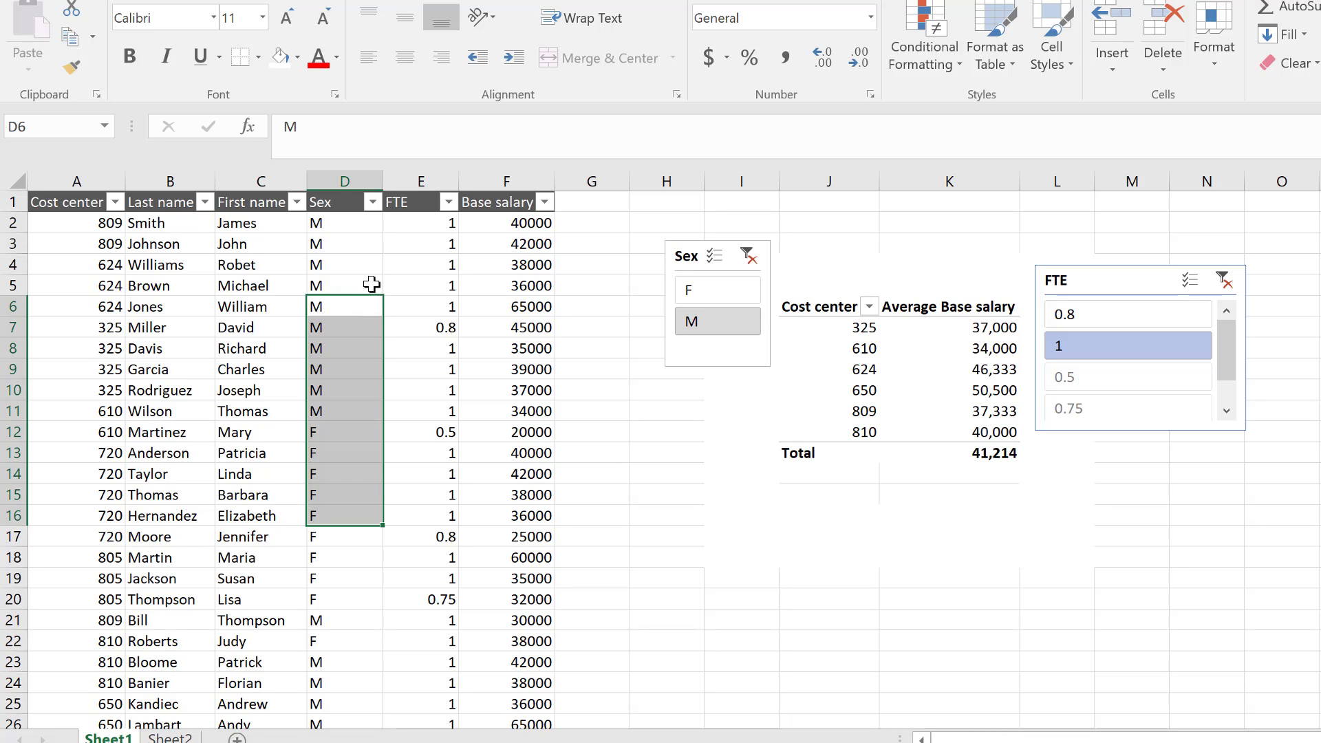
left_click(432, 177)
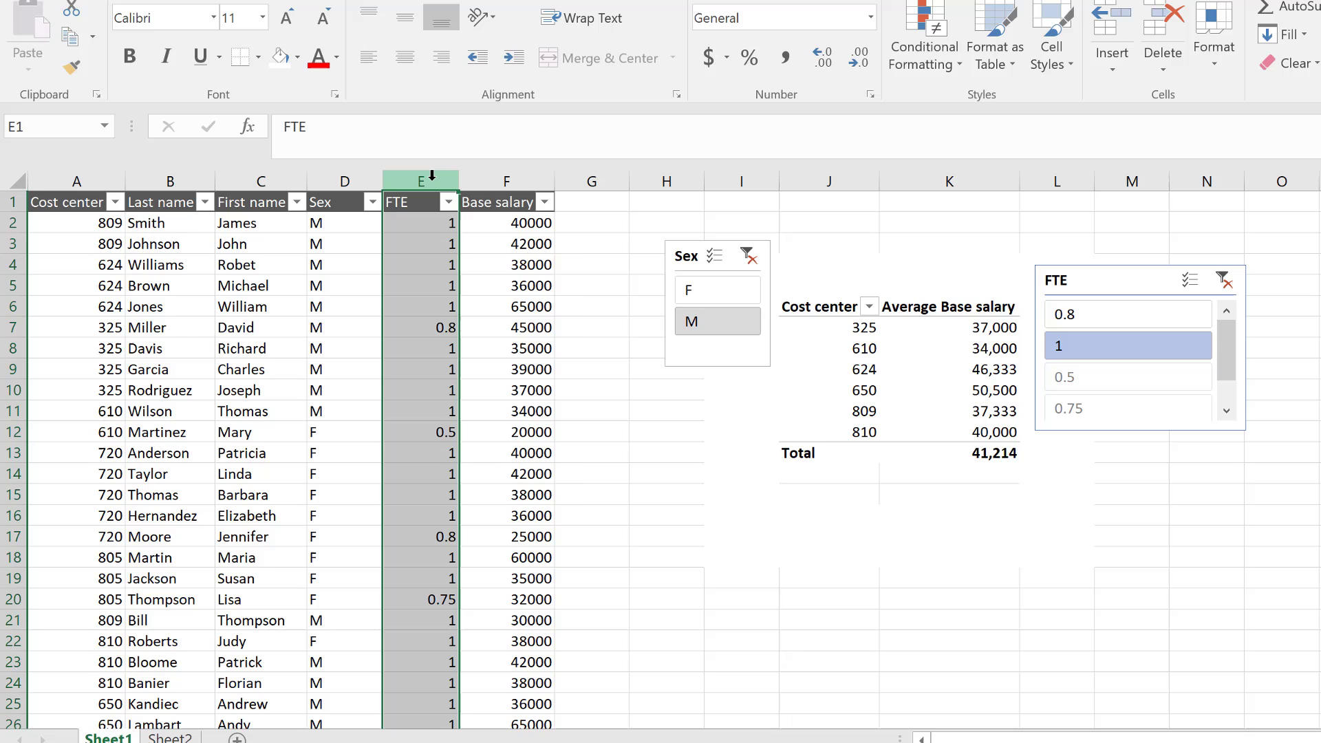
Step: Insert a new column before FTE headed 'Sex symbol'
right_click(433, 178)
left_click(475, 331)
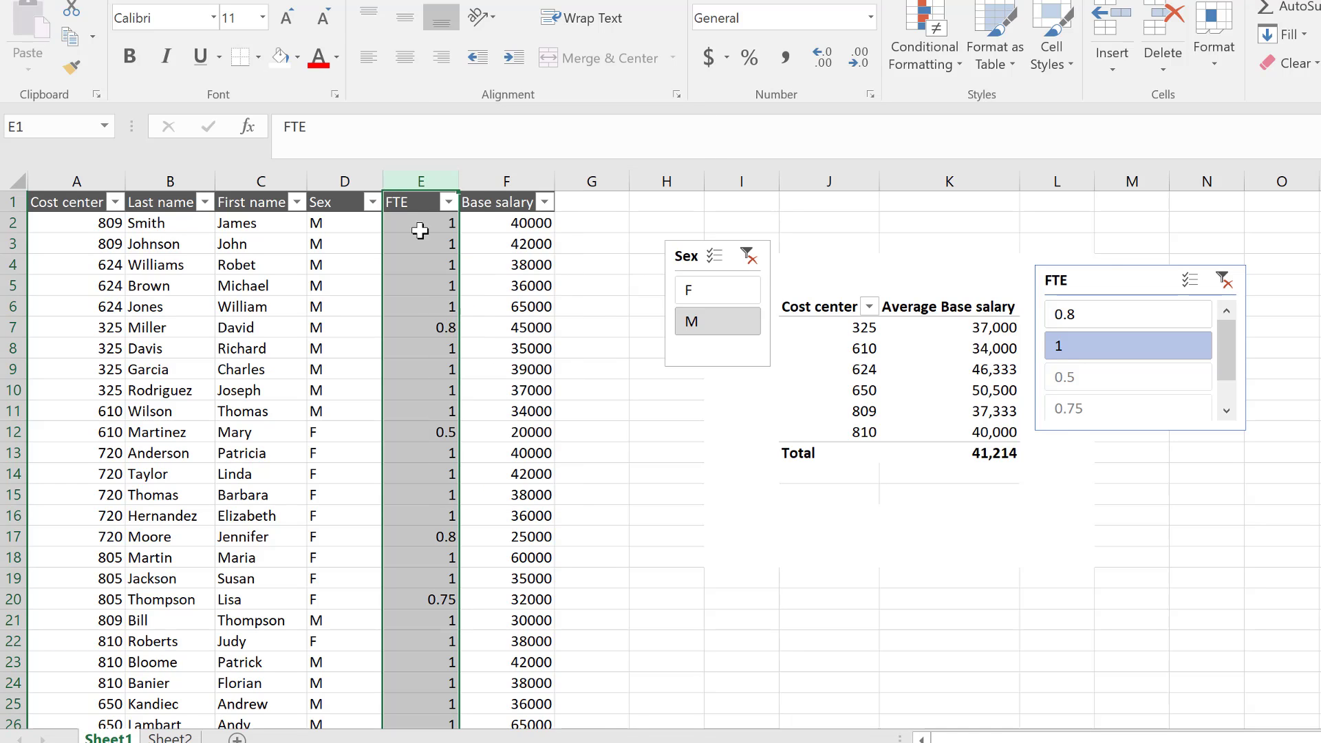
left_click(417, 202)
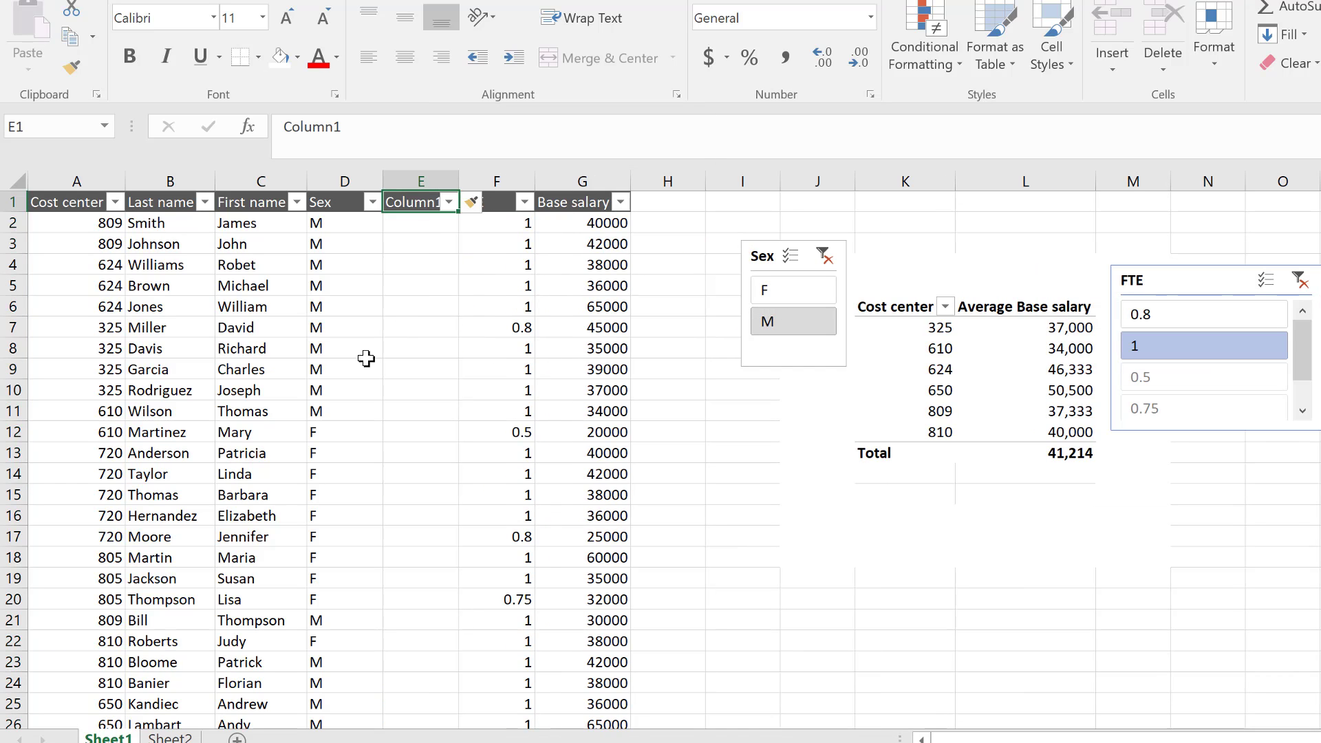
type("Sex symbol")
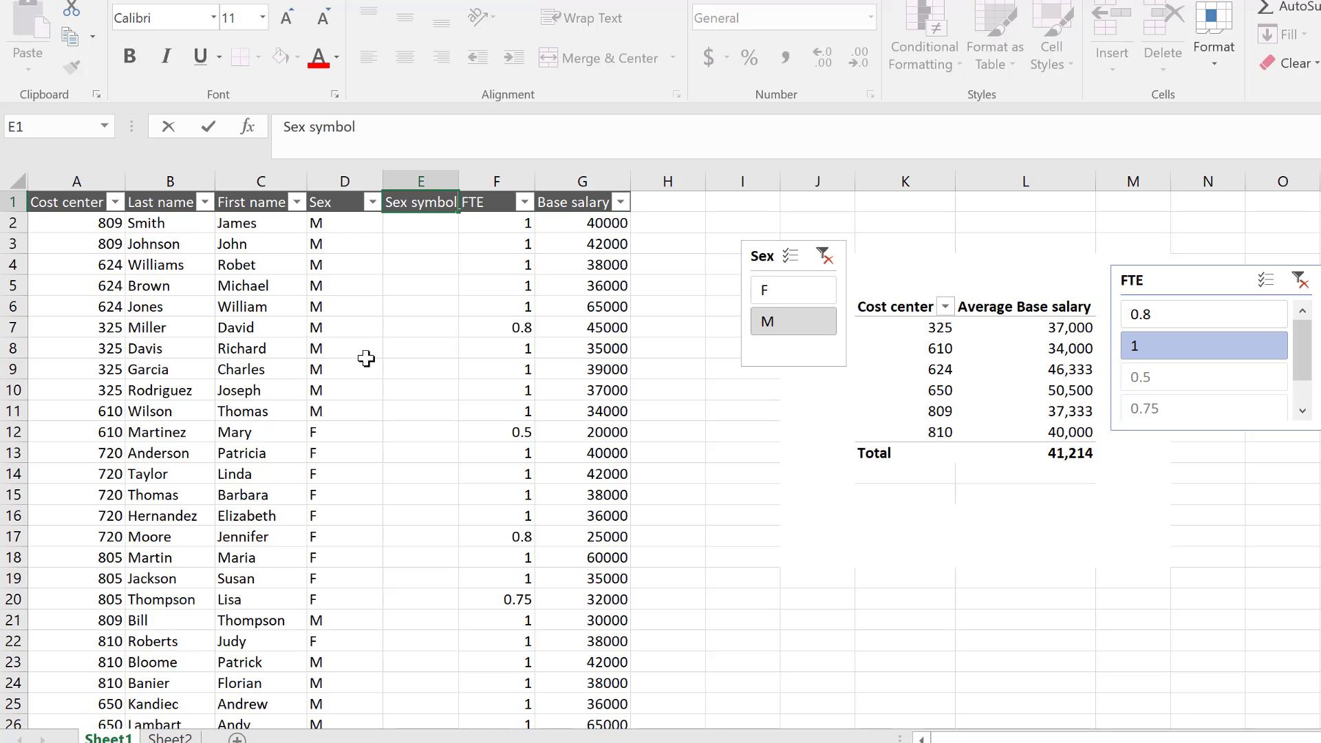
key("Return")
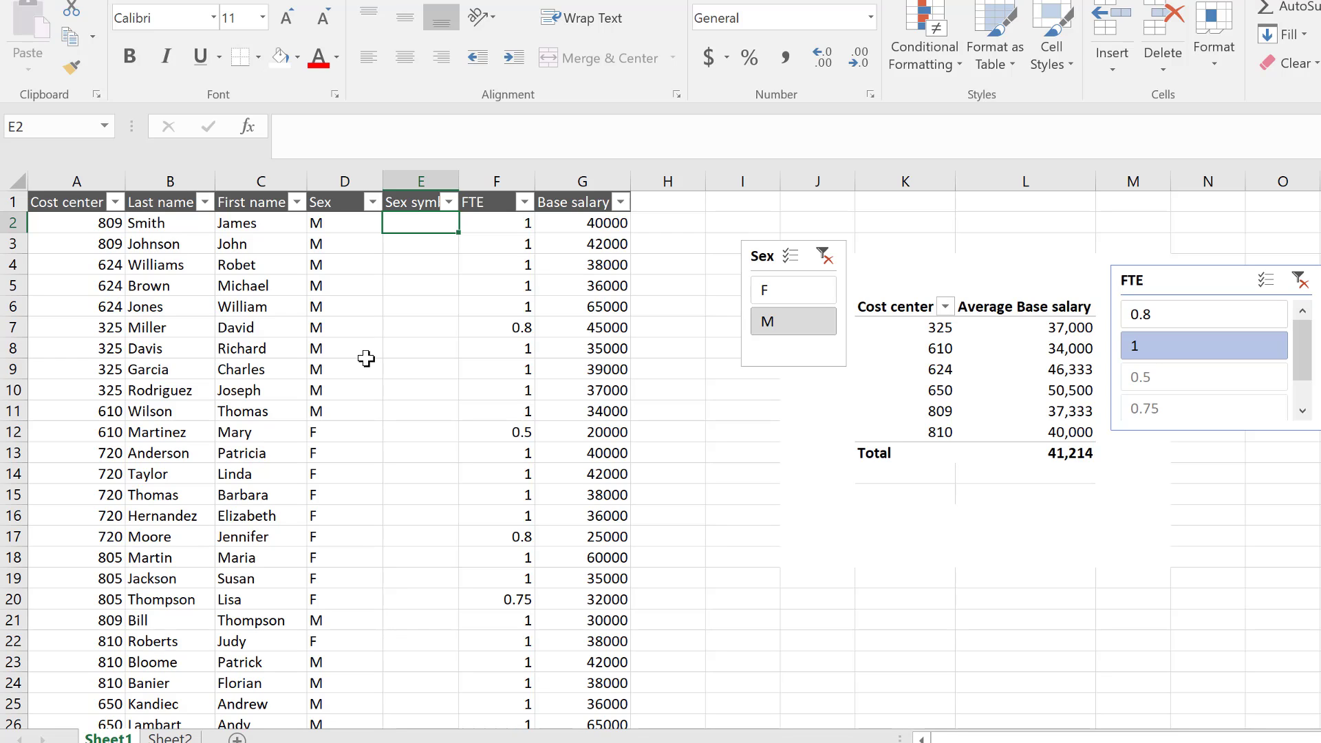
Step: Enter ♂♀ in cell E2 using Alt+11 and Alt+12
key("alt+1")
key("alt+1")
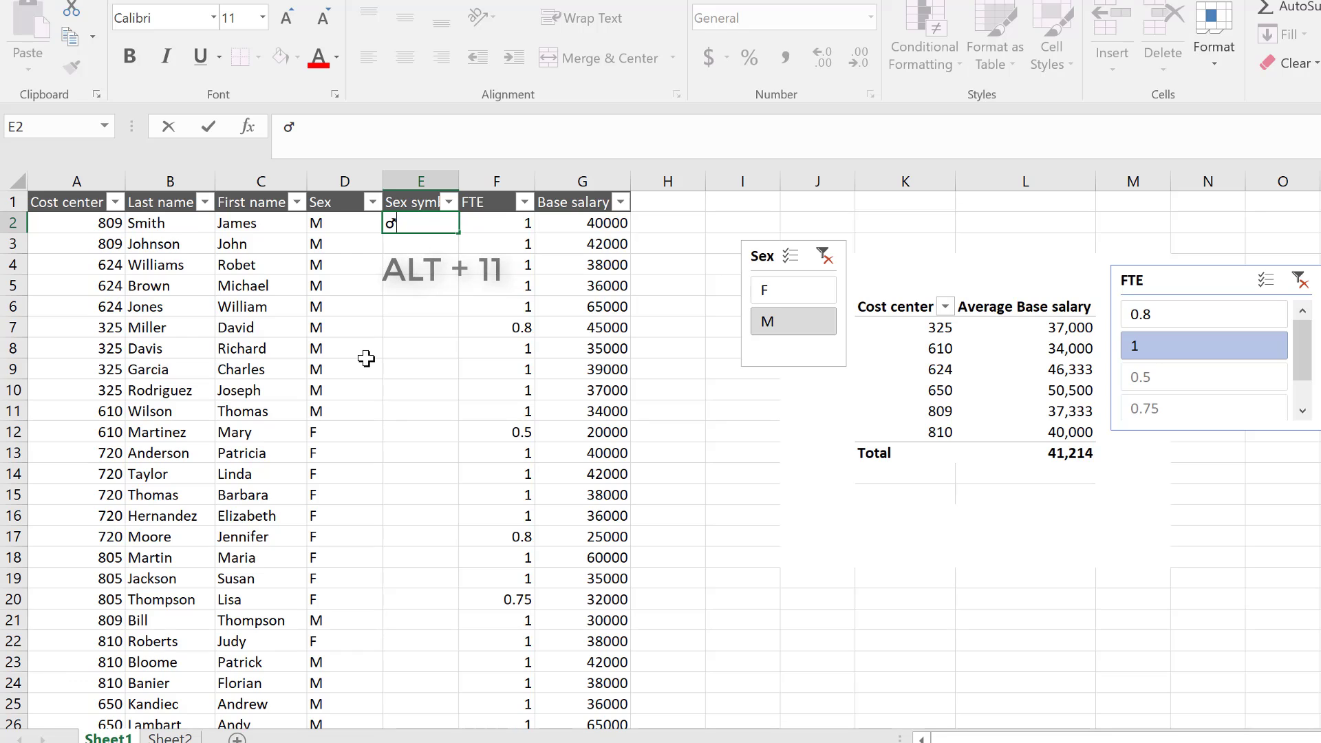
key("alt+1")
key("alt+2")
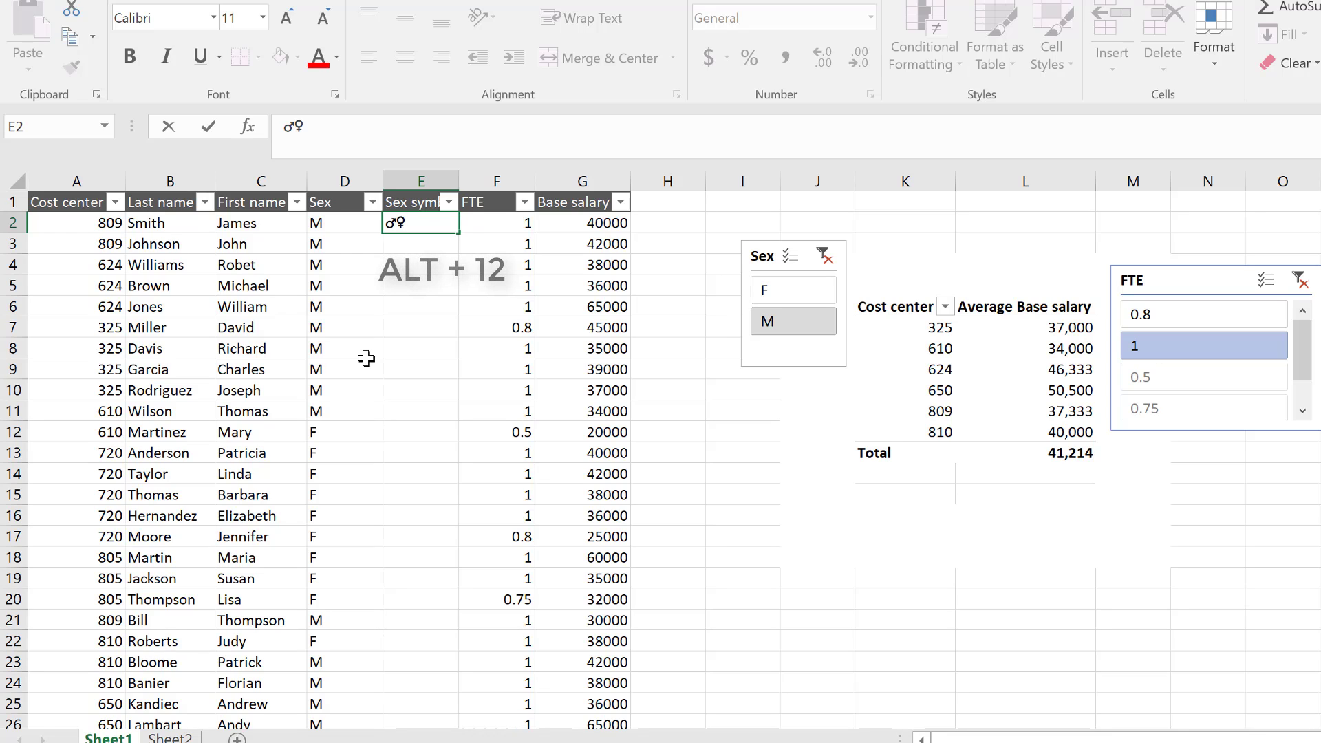
key("ctrl+Return")
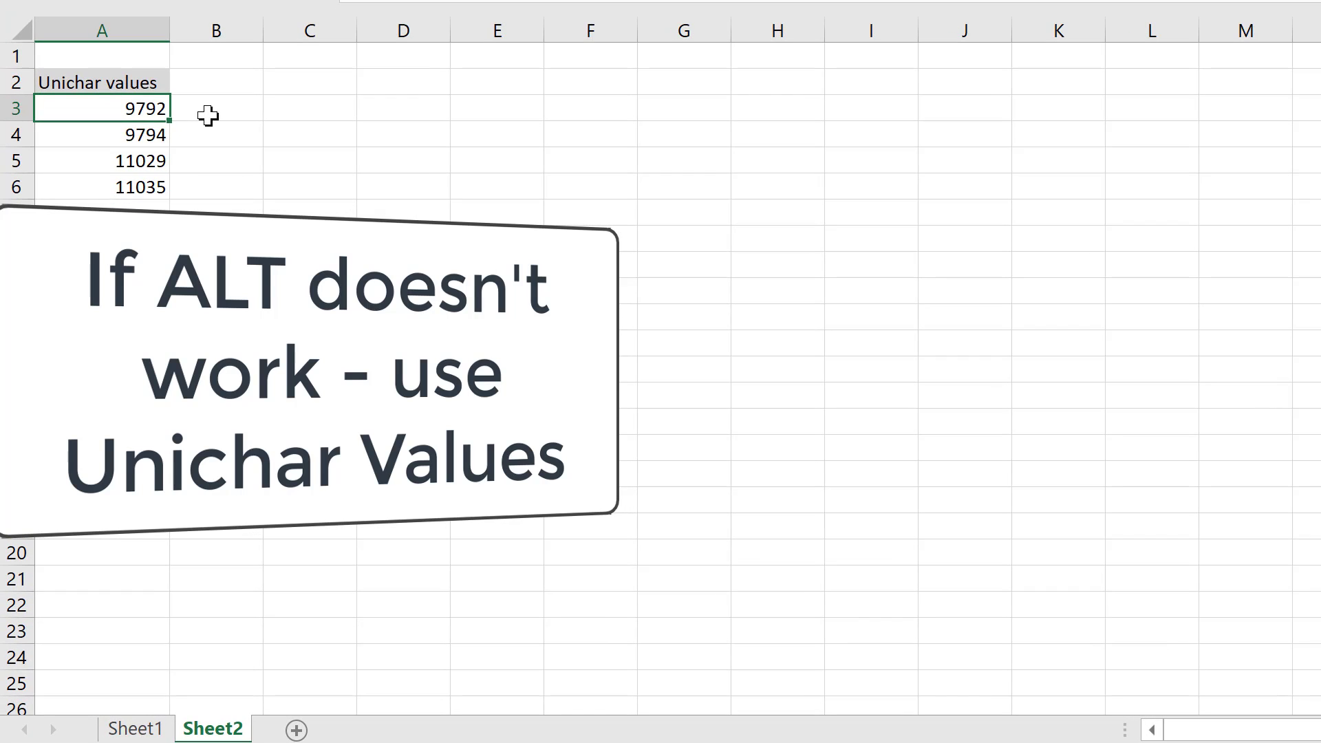
Step: Enter =UNICHAR(A3) in B3 to show the symbol for 9792
left_click_drag(103, 109, 118, 189)
left_click(227, 108)
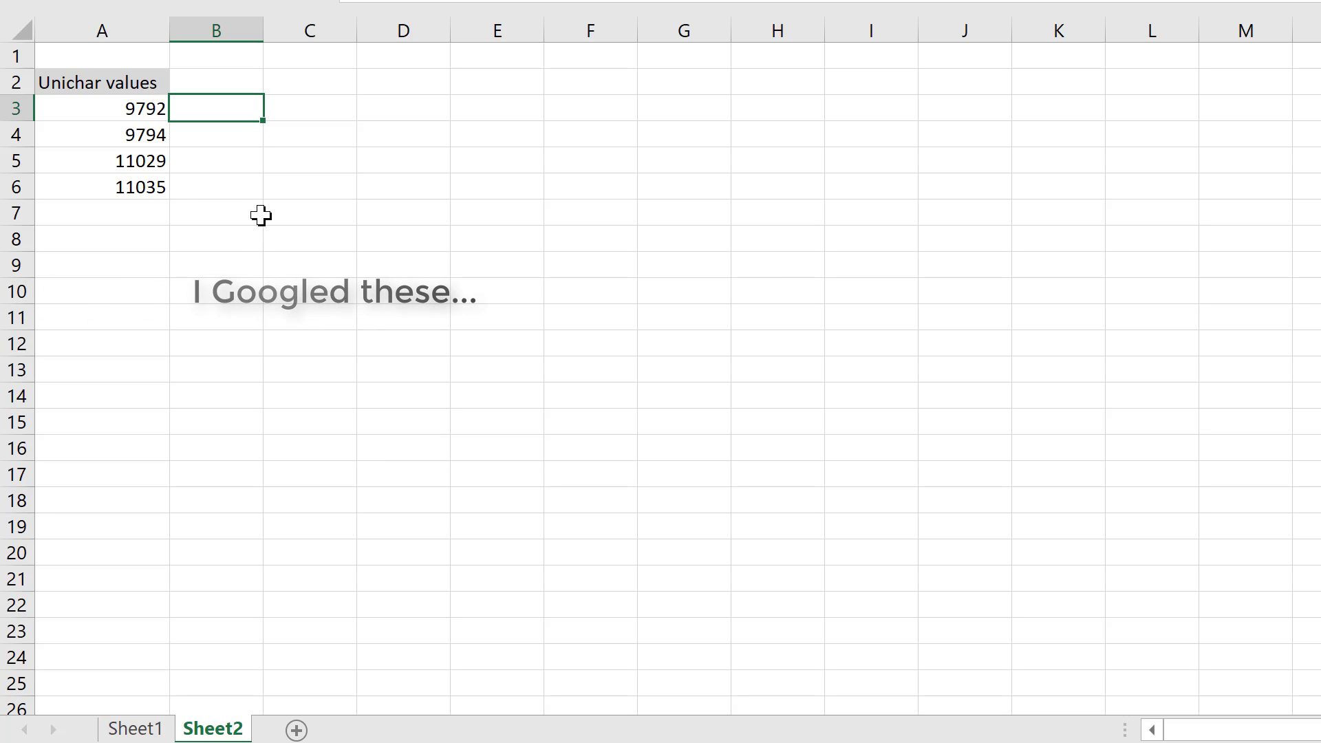
type("=")
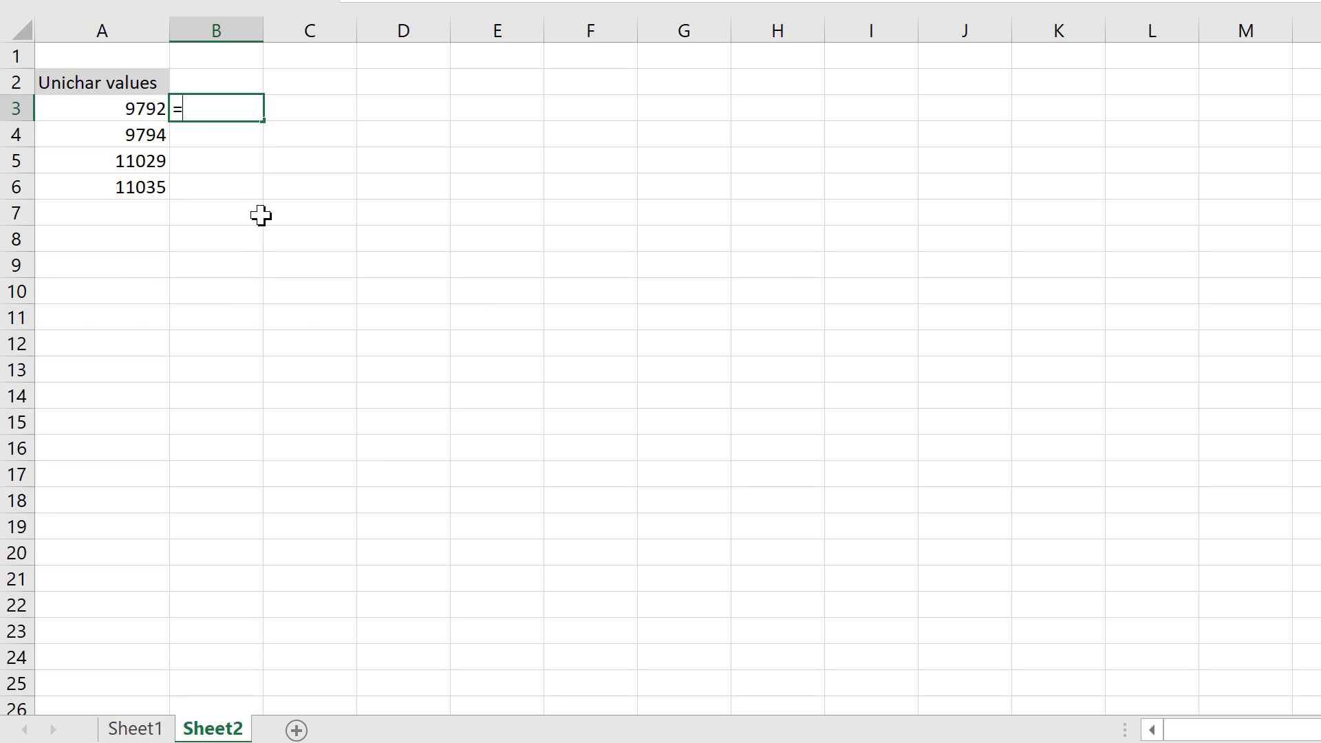
type("unichar")
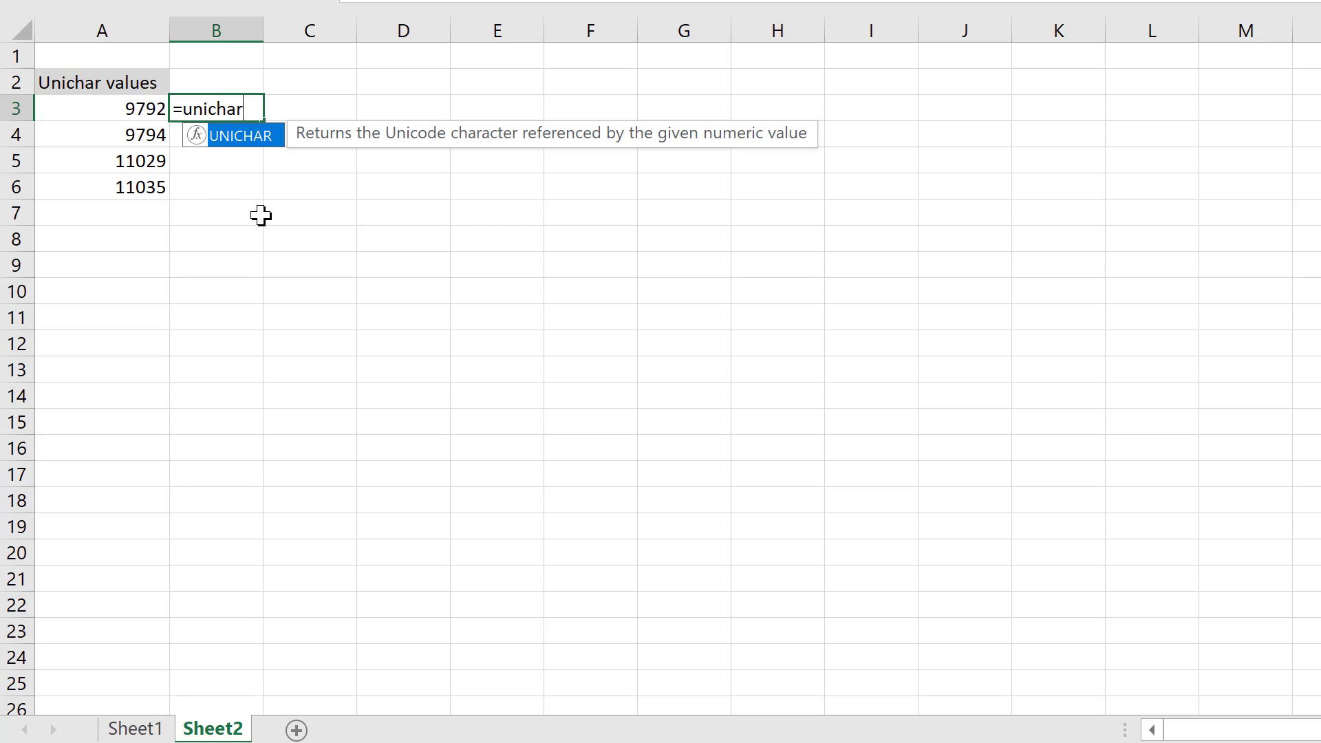
type("(")
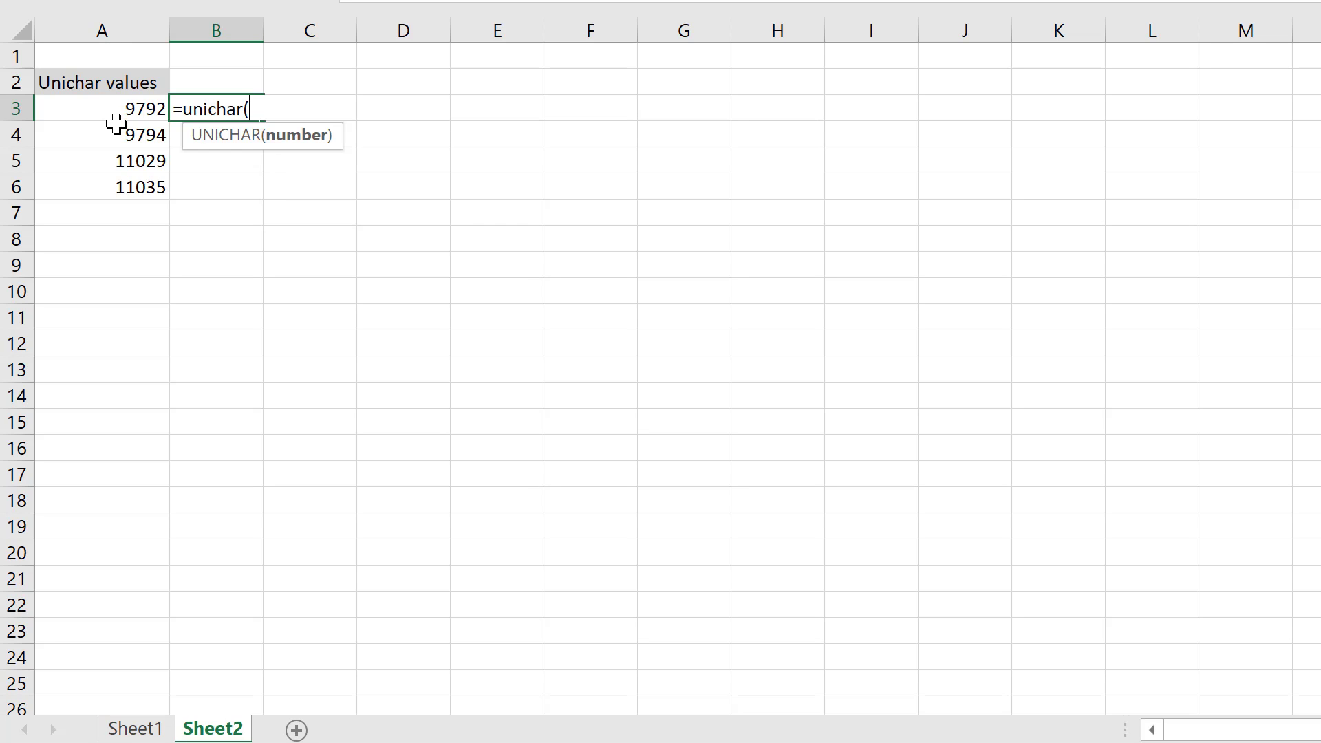
left_click(116, 126)
left_click(117, 108)
type(")")
key("ctrl+Return")
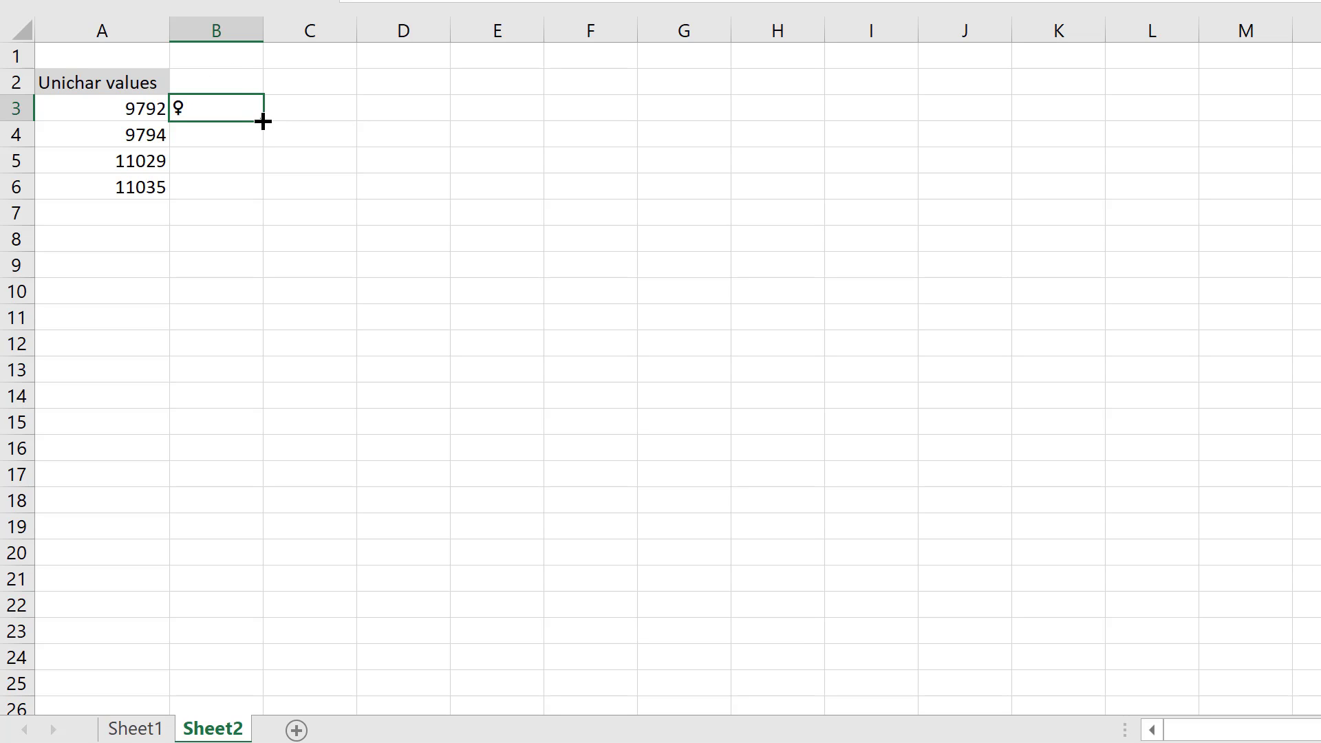
Step: Copy the UNICHAR formula down to B6 and check the symbols for 11029 and 11035
left_click_drag(263, 121, 253, 193)
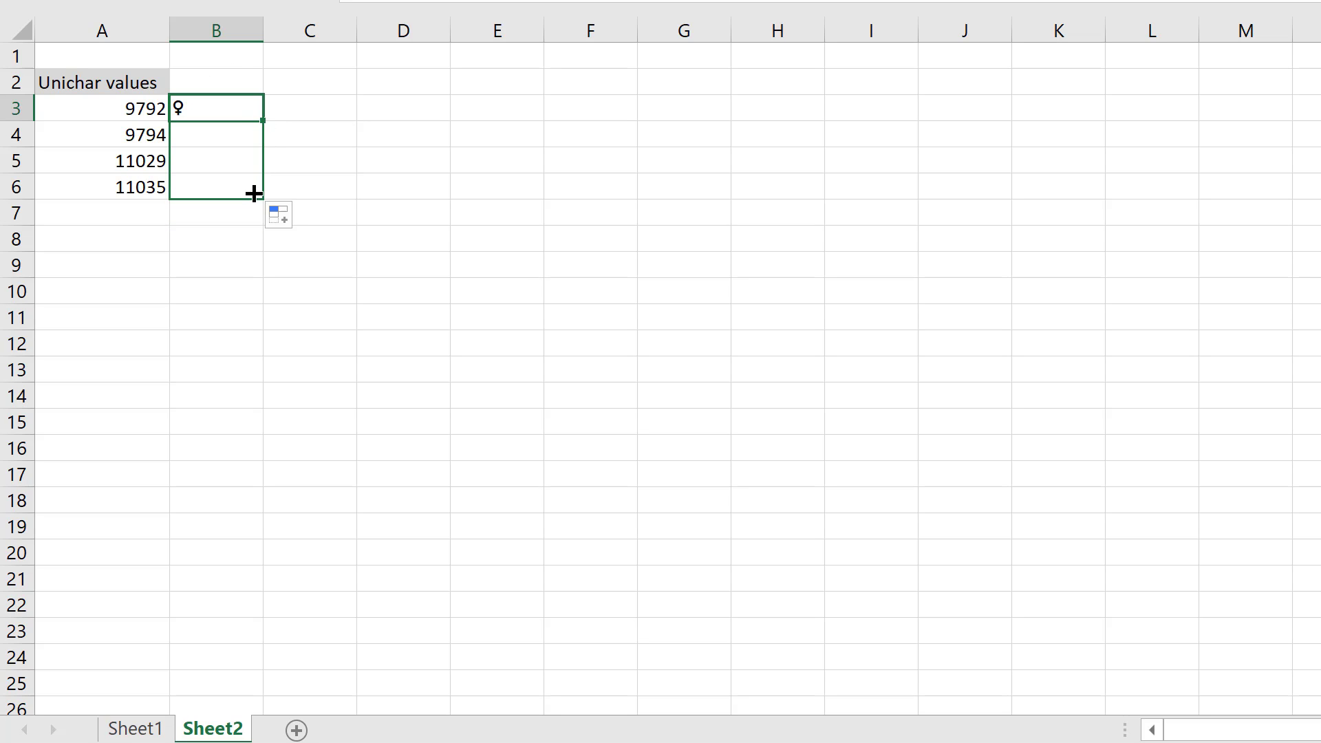
left_click(220, 166)
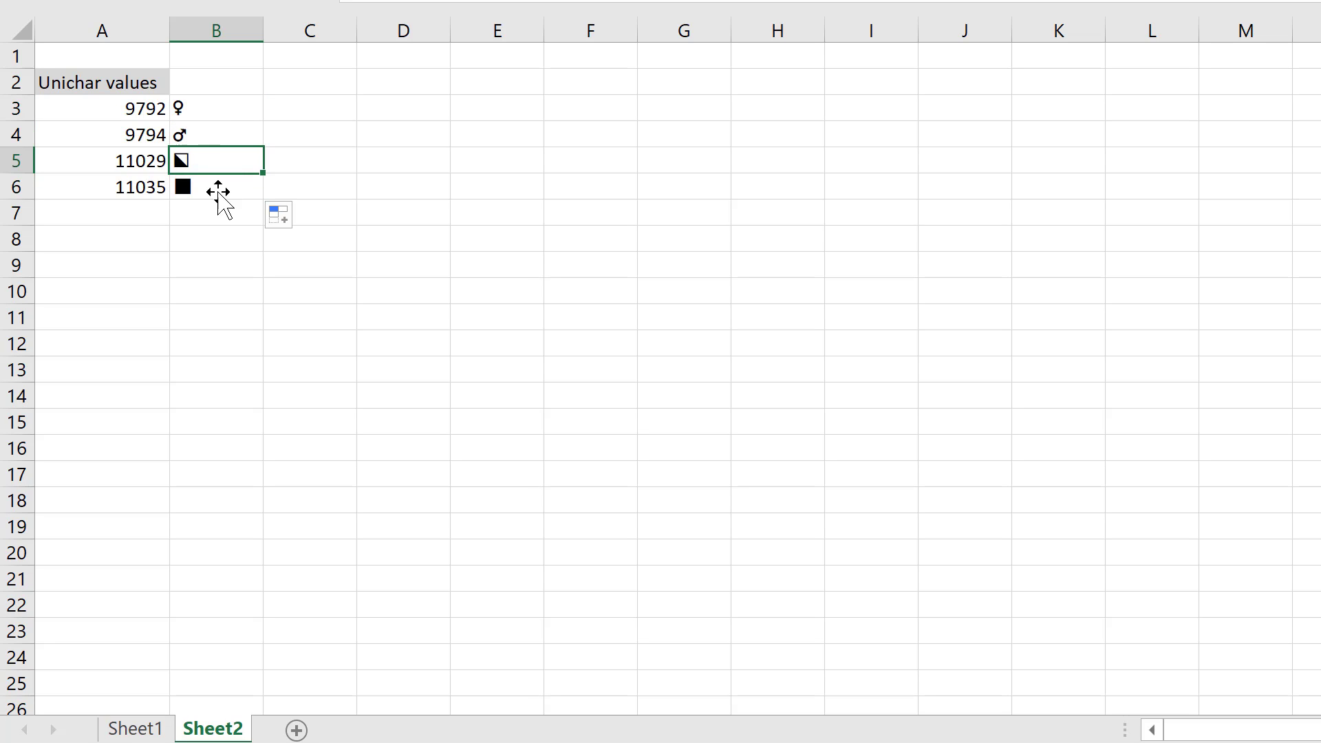
left_click(211, 194)
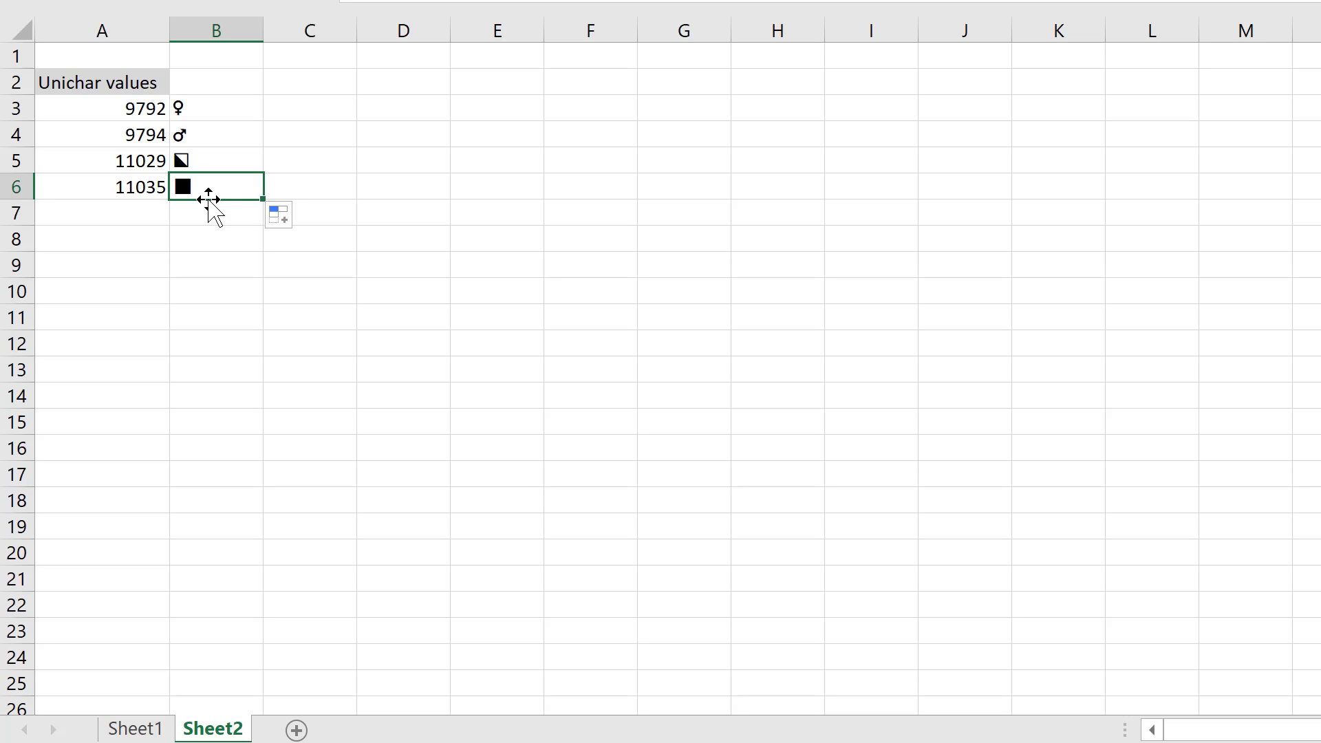
Step: Extend the Unichar value series down to 11065 in row 11
left_click_drag(150, 108, 138, 185)
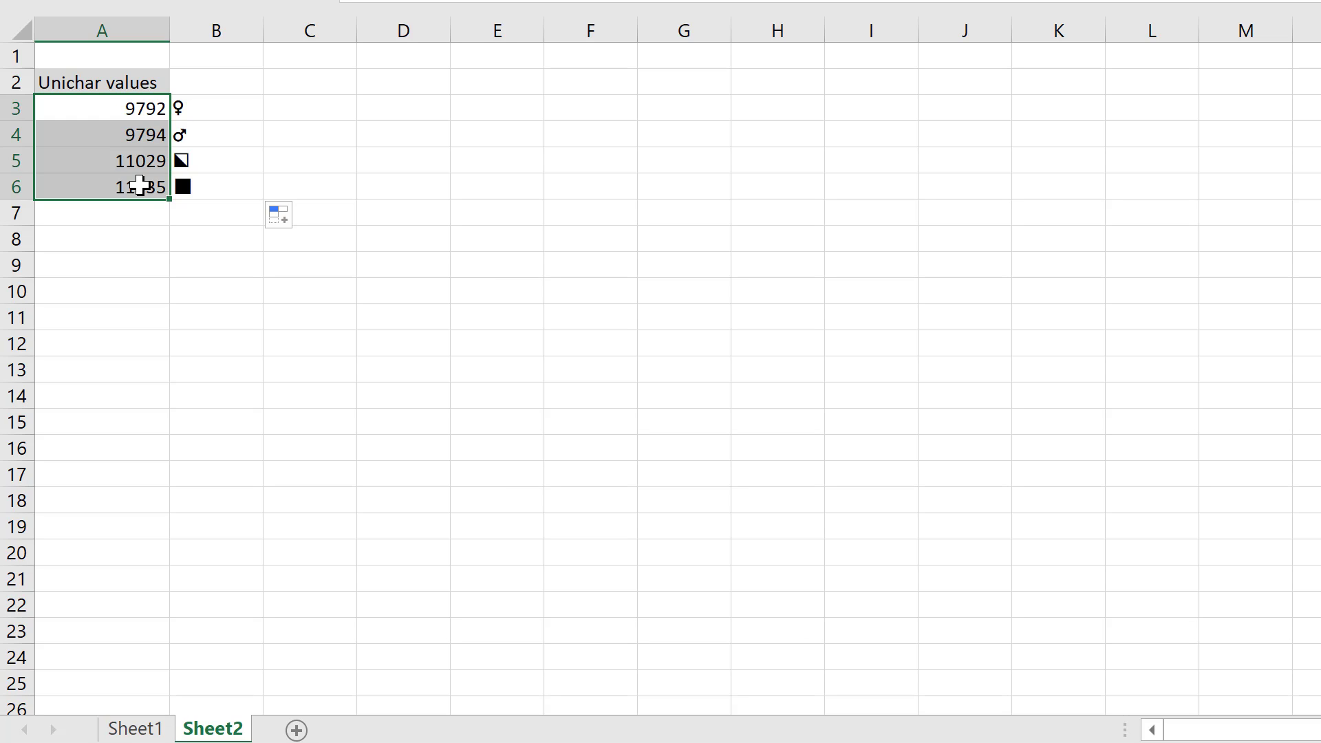
left_click(137, 133)
left_click(197, 132)
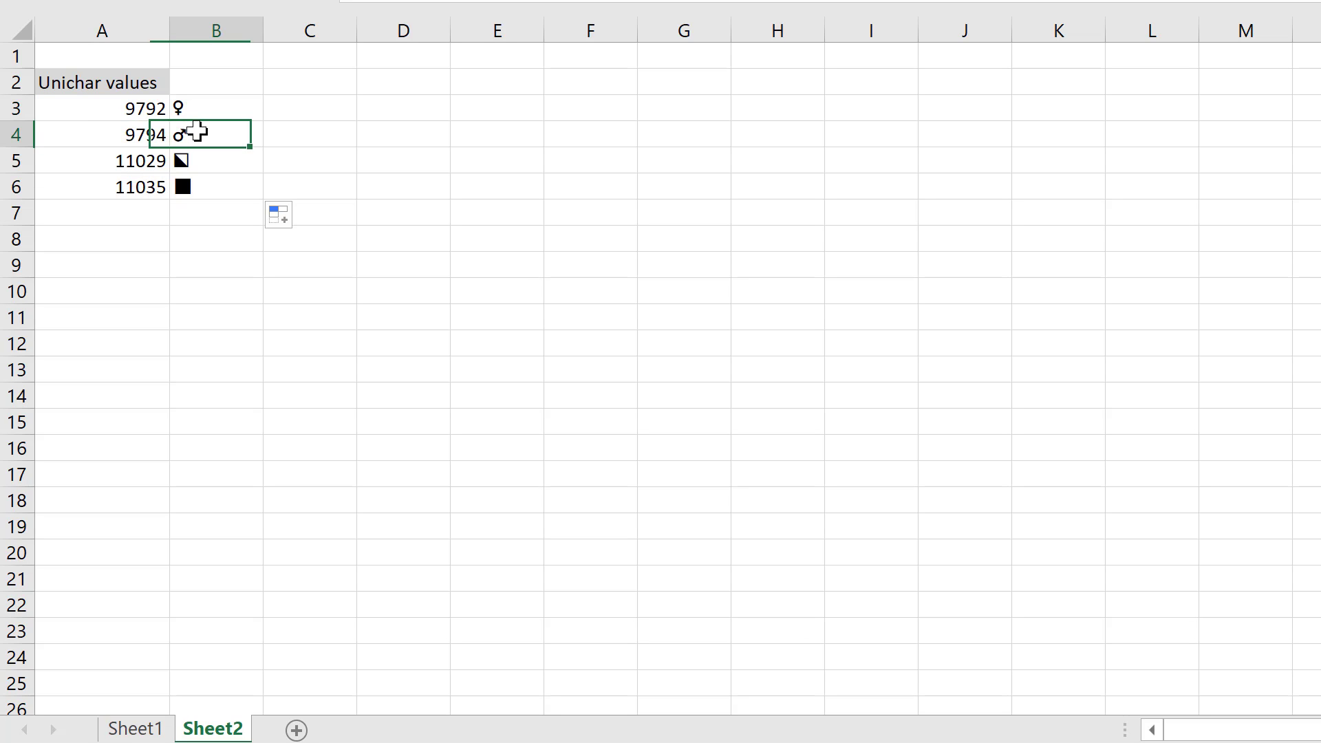
left_click(142, 130)
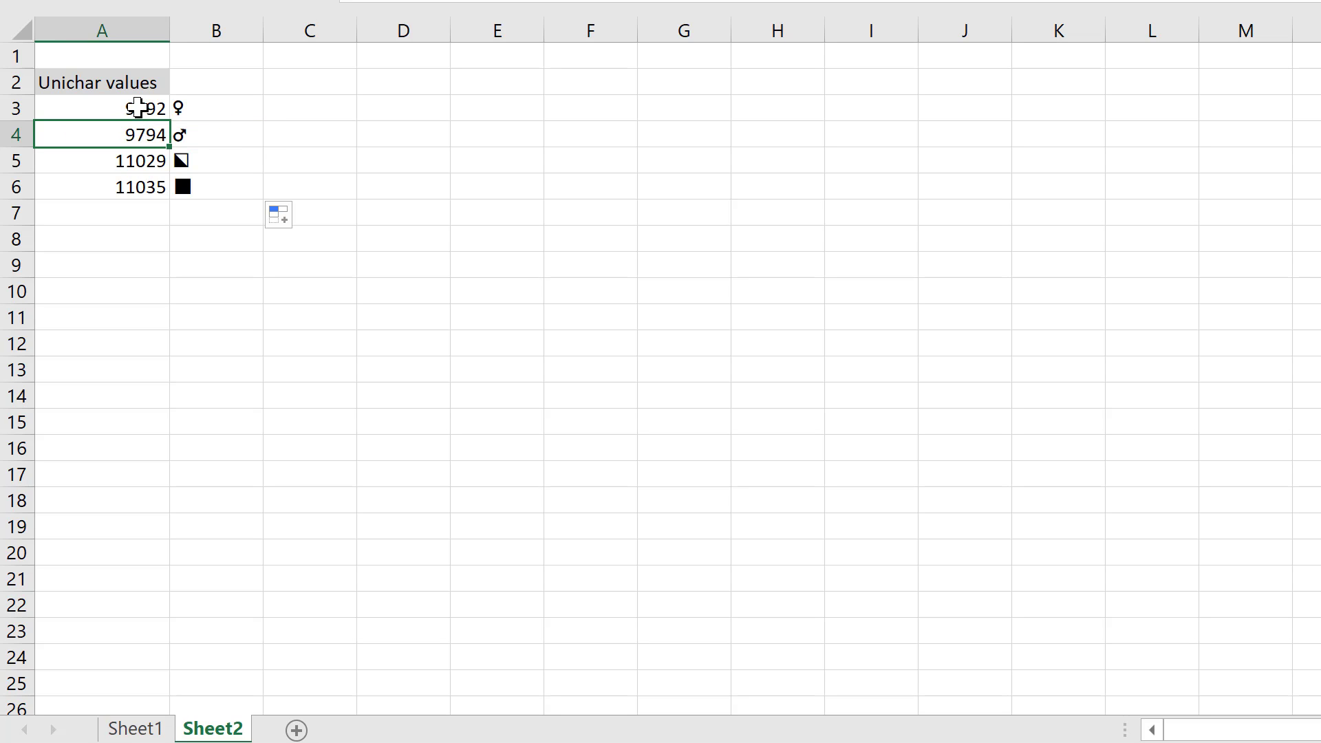
left_click_drag(138, 107, 147, 318)
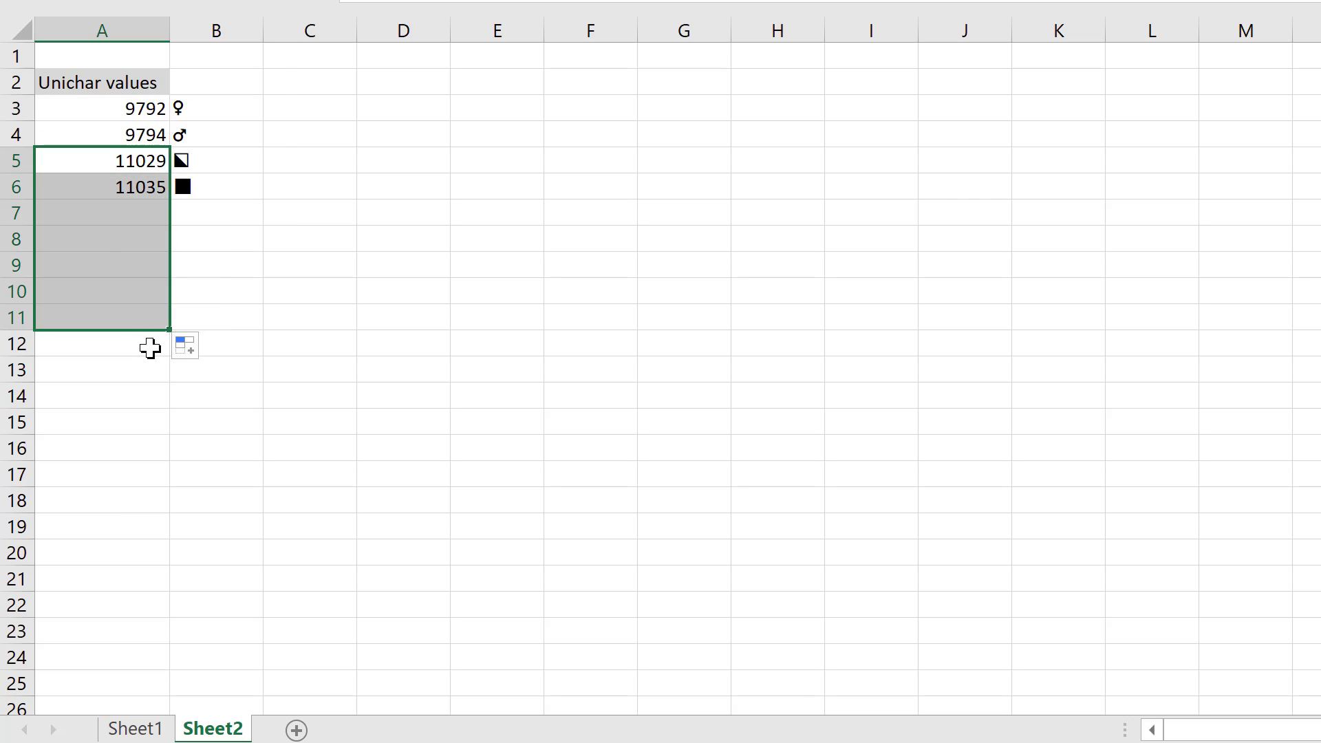
left_click(237, 163)
Step: Fill the UNICHAR formulas down to row 11 and check the new symbols
left_click_drag(237, 164, 248, 330)
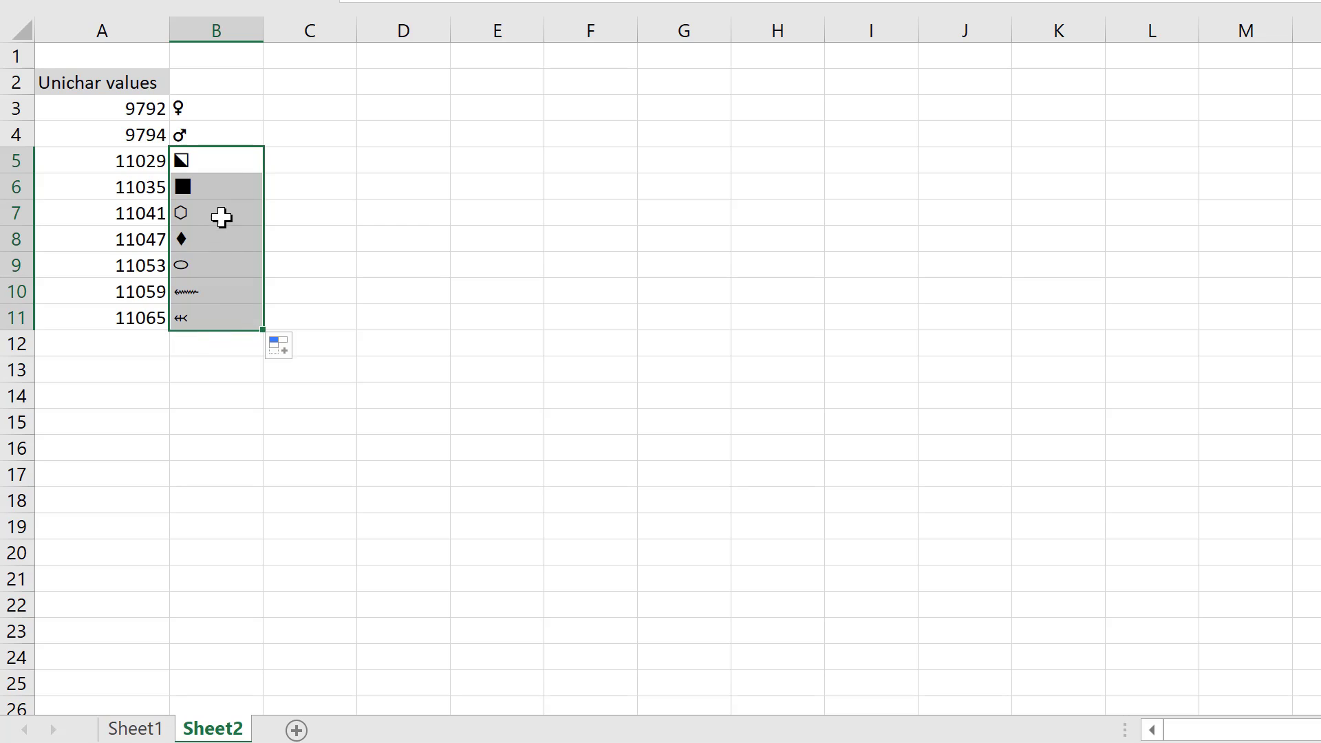
left_click(189, 315)
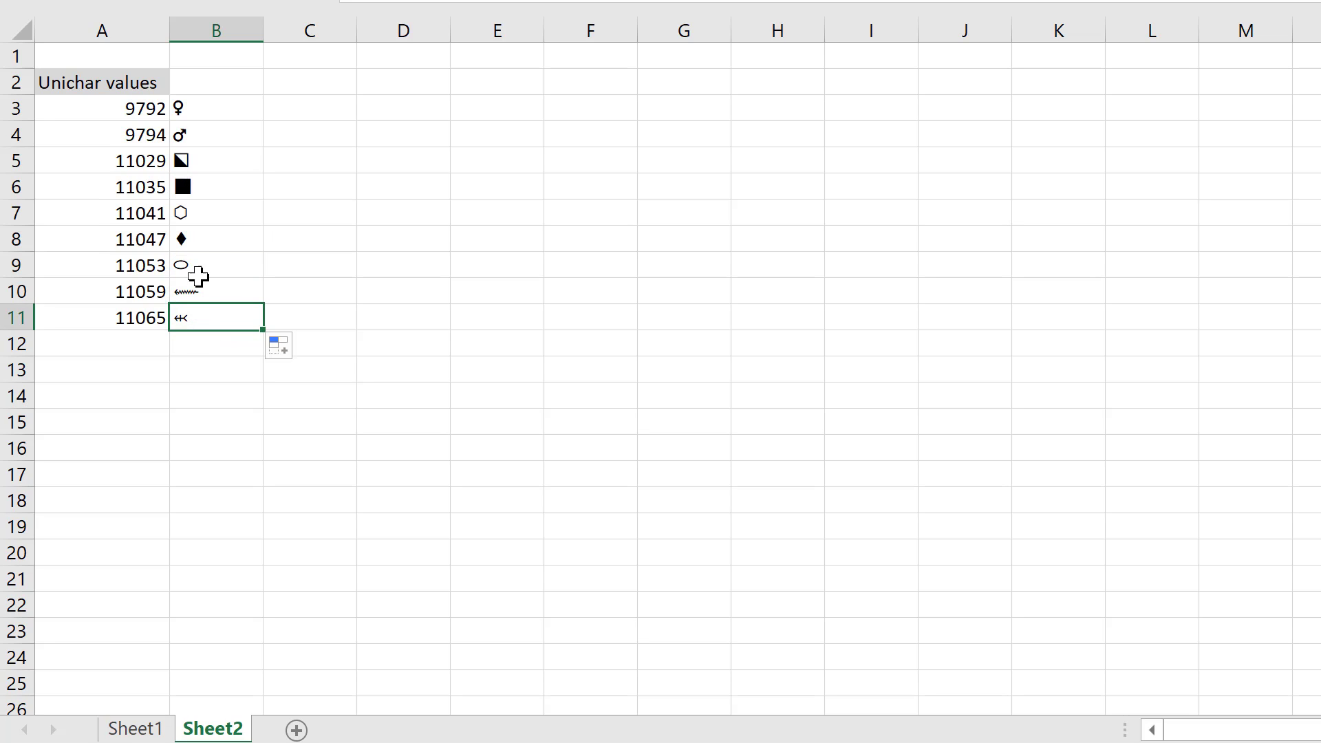
left_click(204, 246)
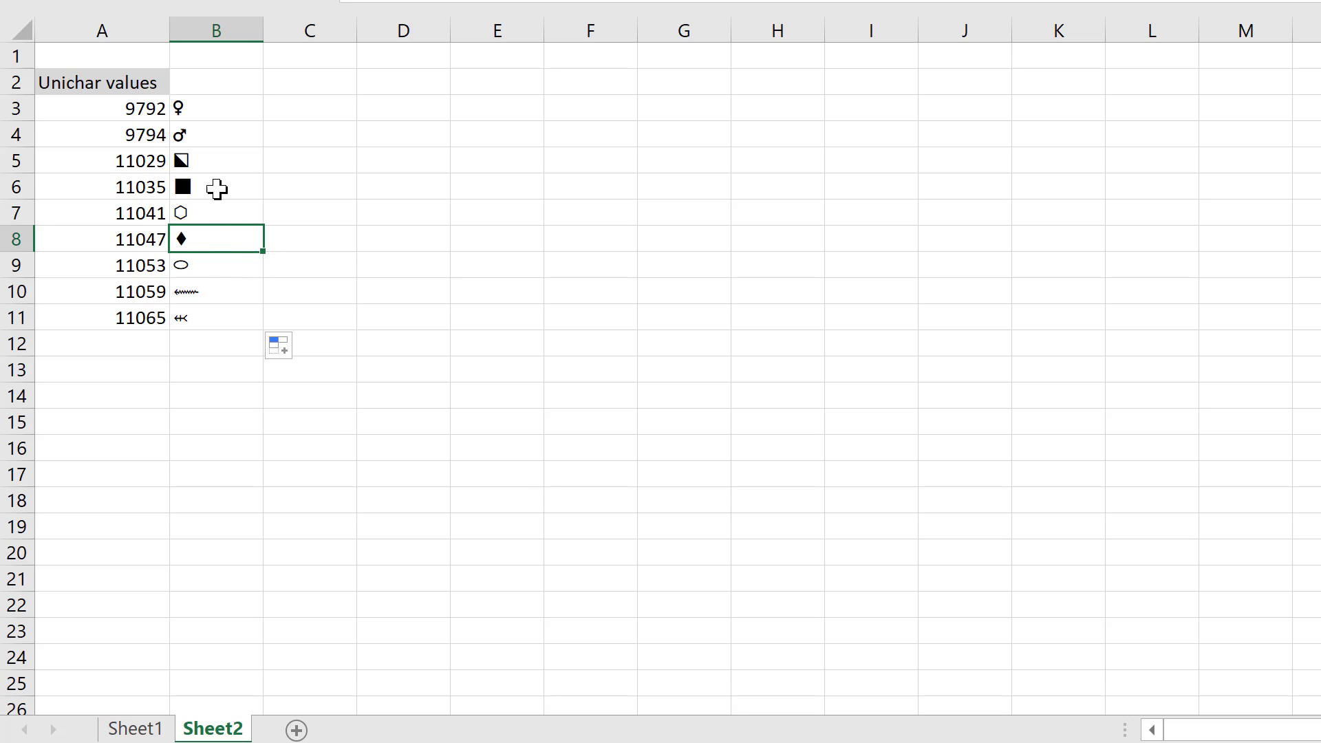
Step: Copy the four symbols in Sheet2 B3:B6 and paste them back as values
left_click_drag(208, 113, 220, 185)
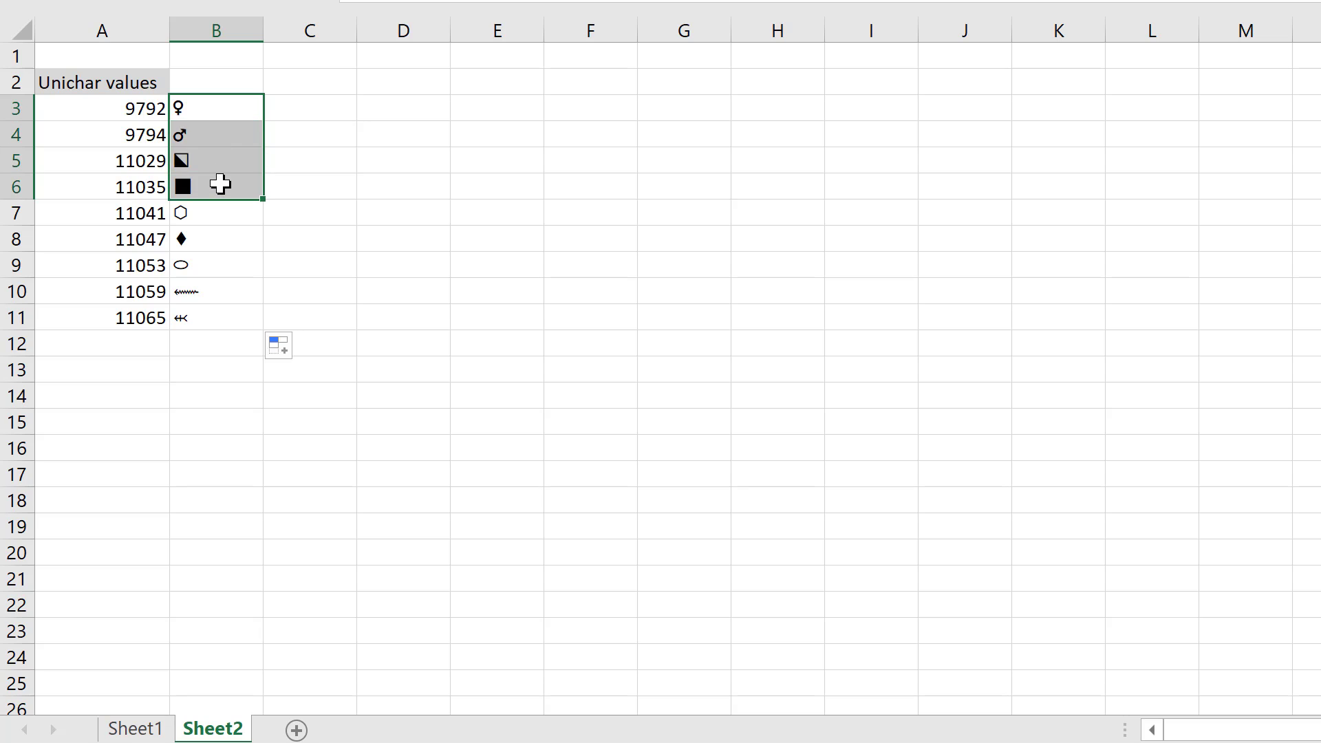
key("ctrl+c")
right_click(219, 185)
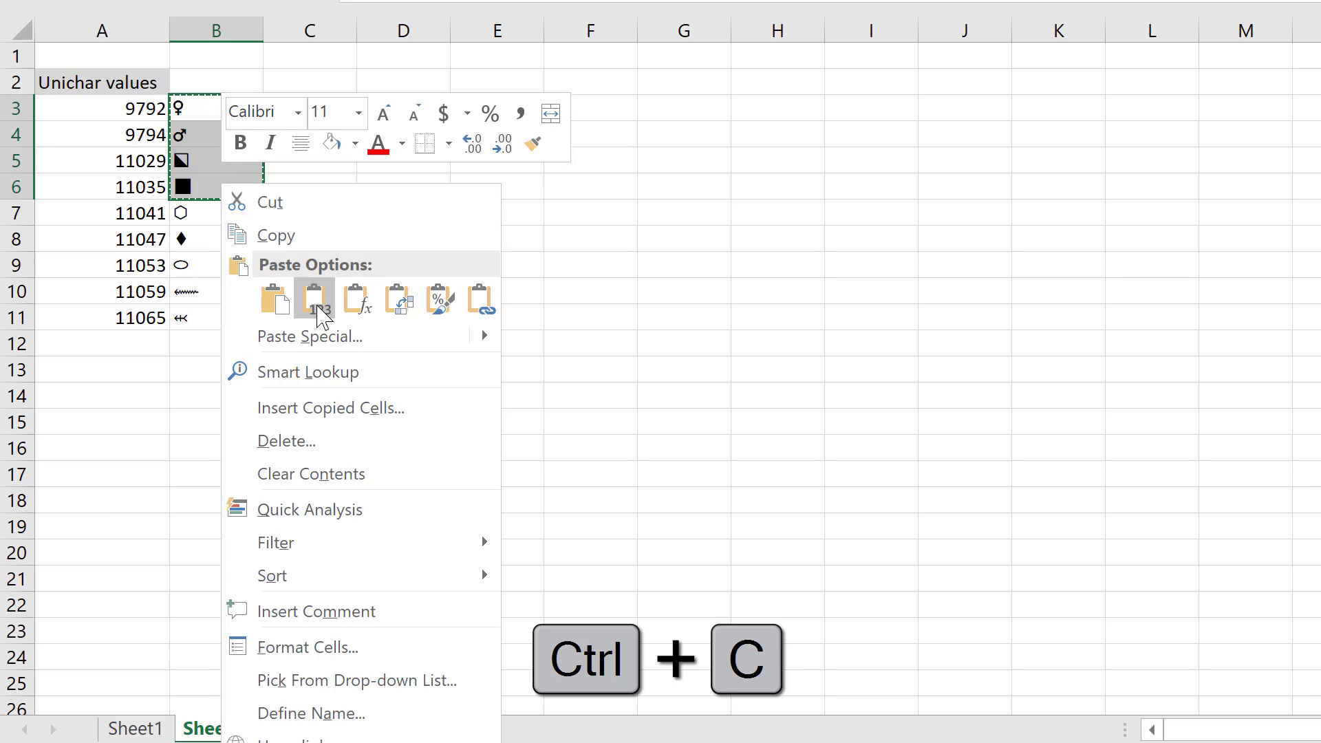
left_click(317, 300)
left_click(191, 172)
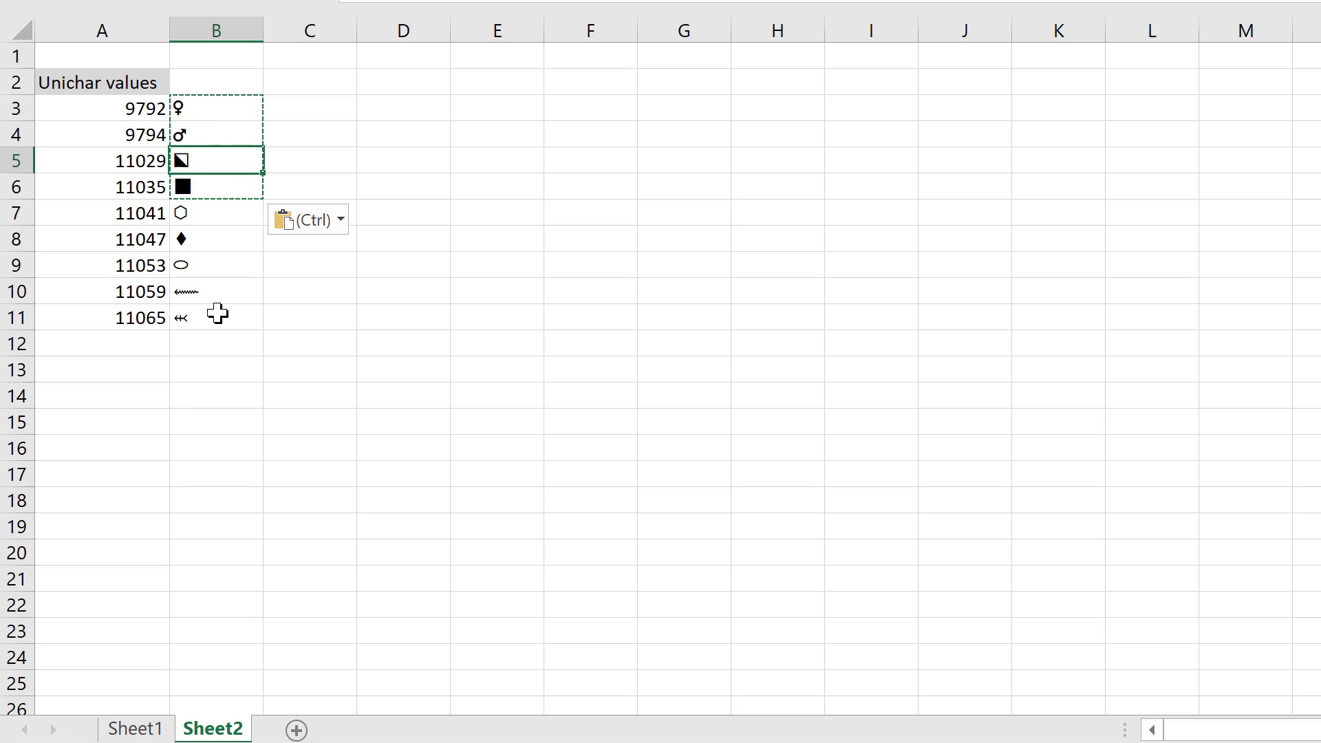
left_click(233, 360)
Step: Enter =IF(D2="M","♂","♀") in E2 so the whole Sex symbol column fills
left_click(166, 731)
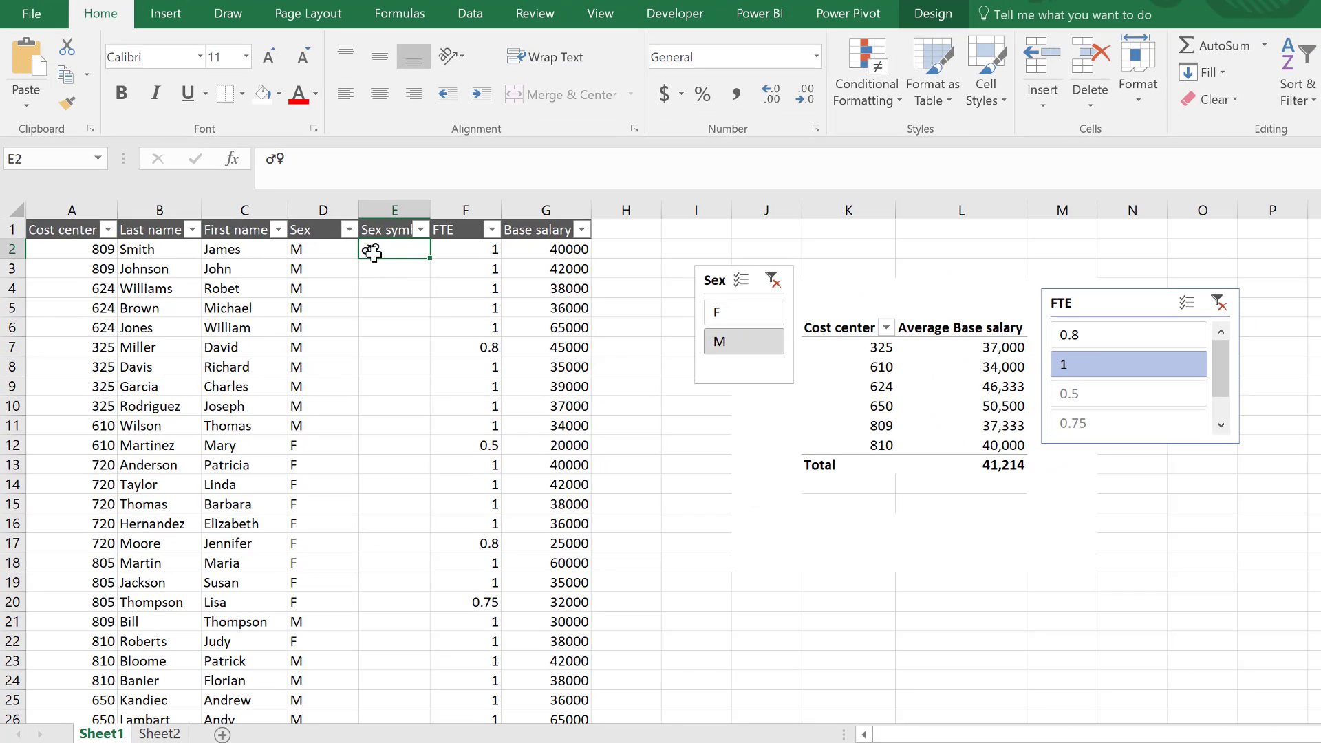
left_click(263, 162)
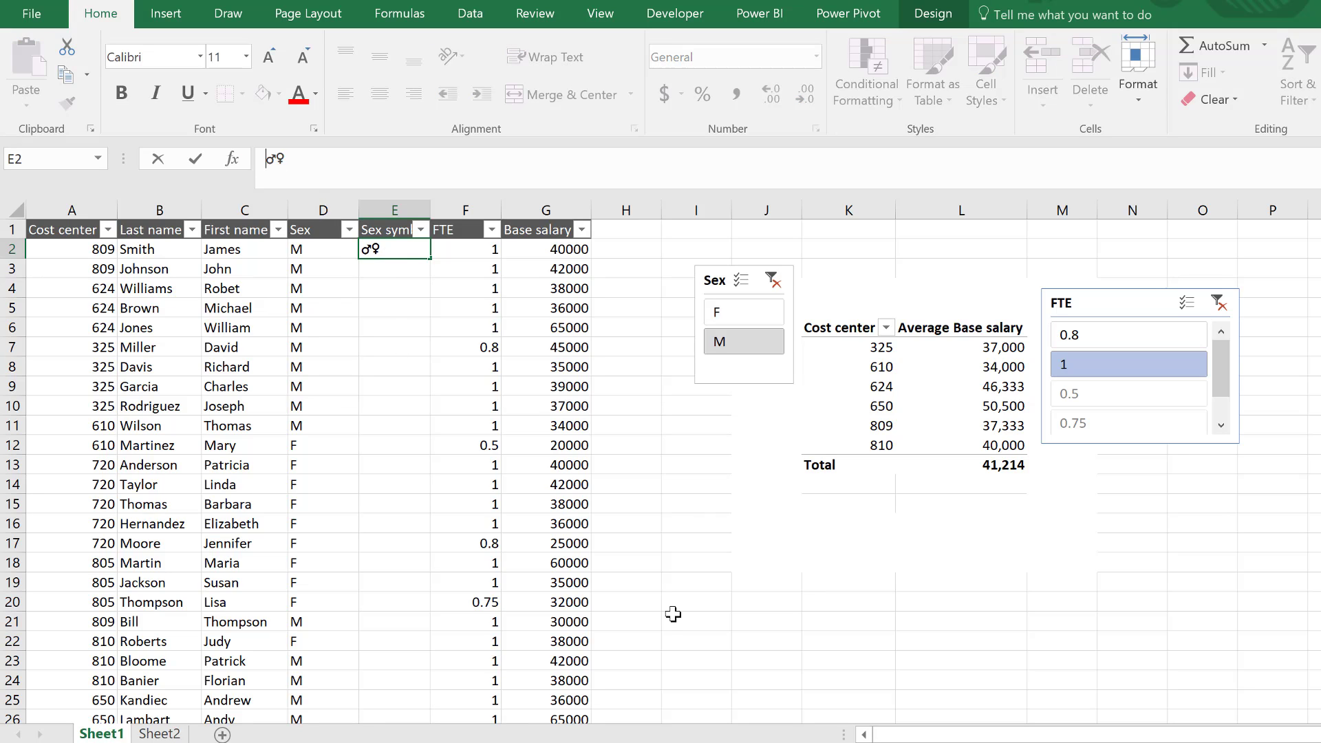
type("=if(")
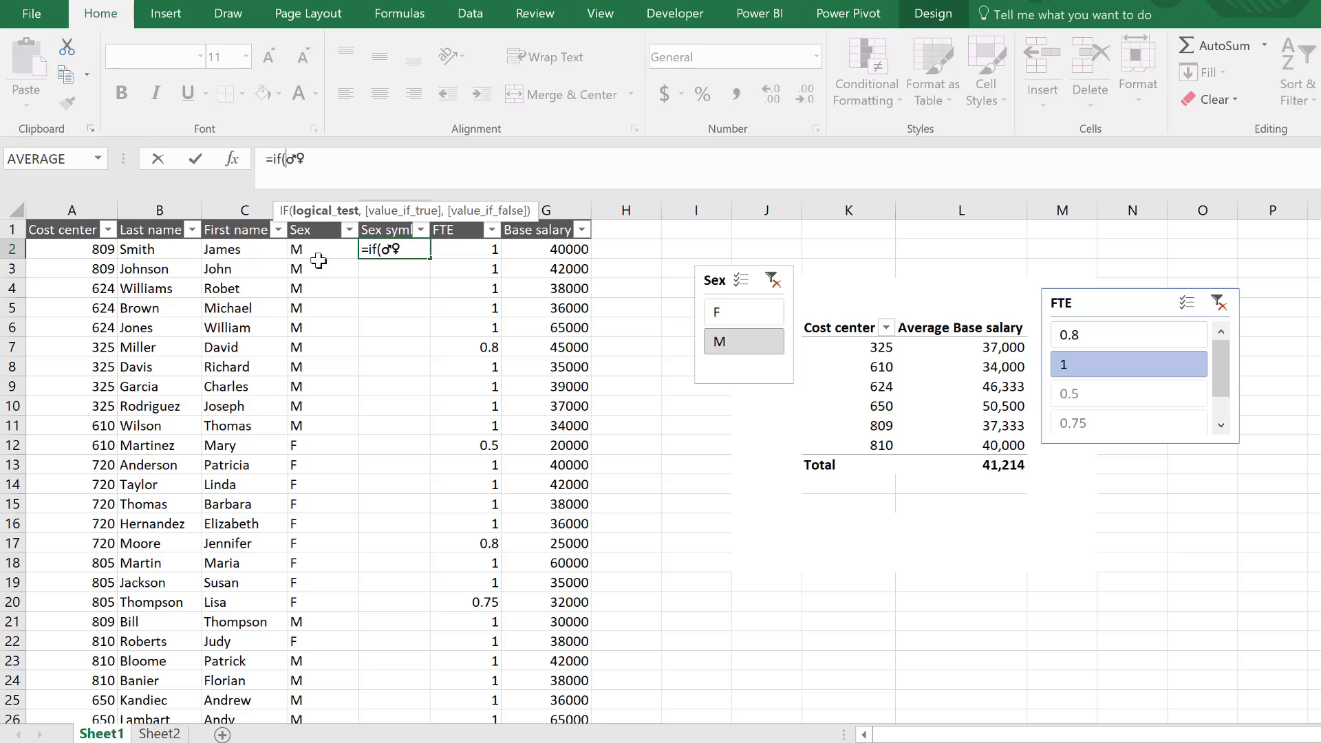
left_click(313, 246)
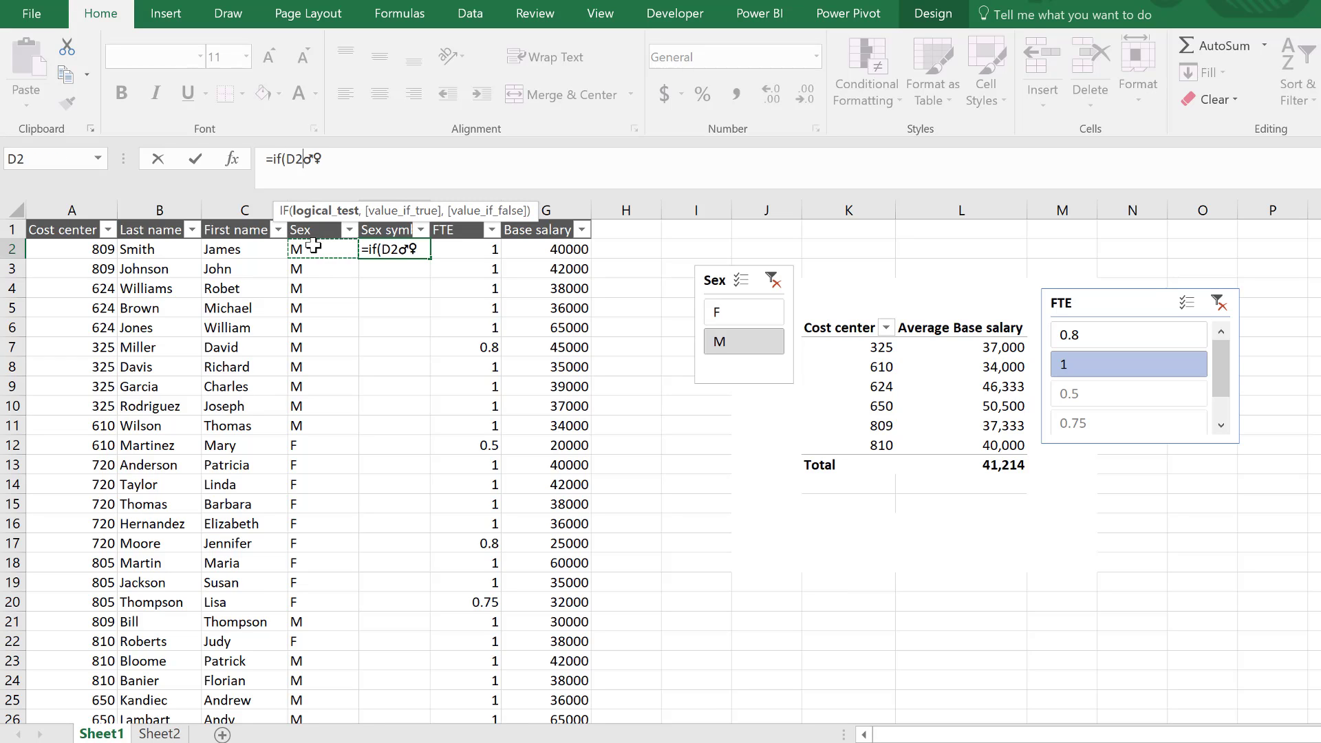
type("=\"M\"")
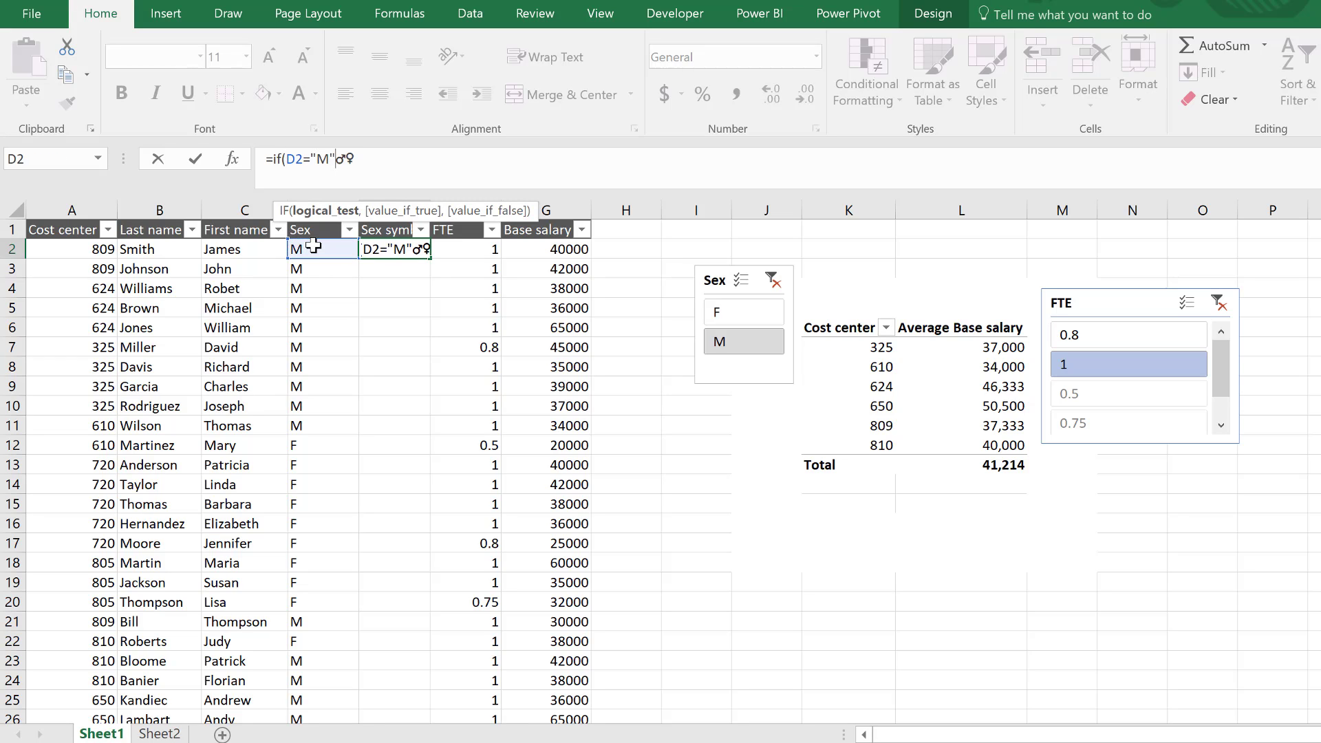
type(",\"♂\"")
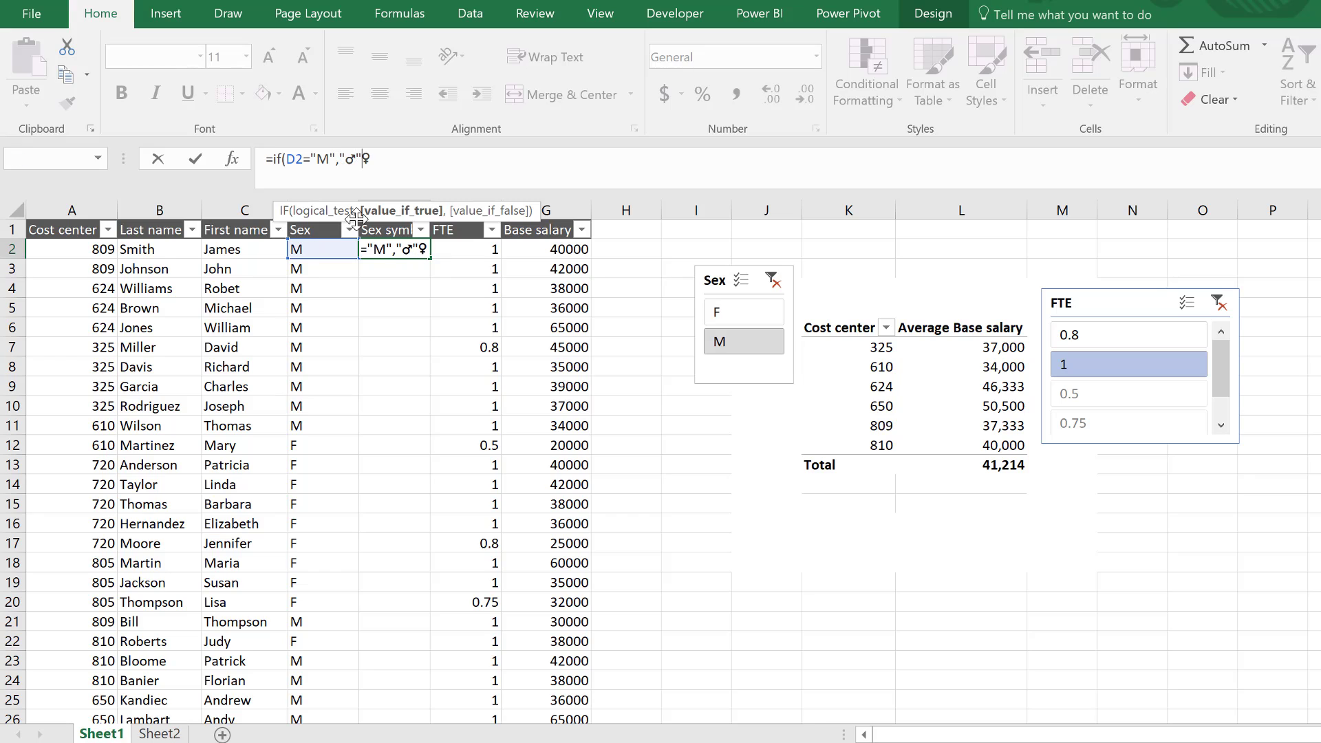
type(",")
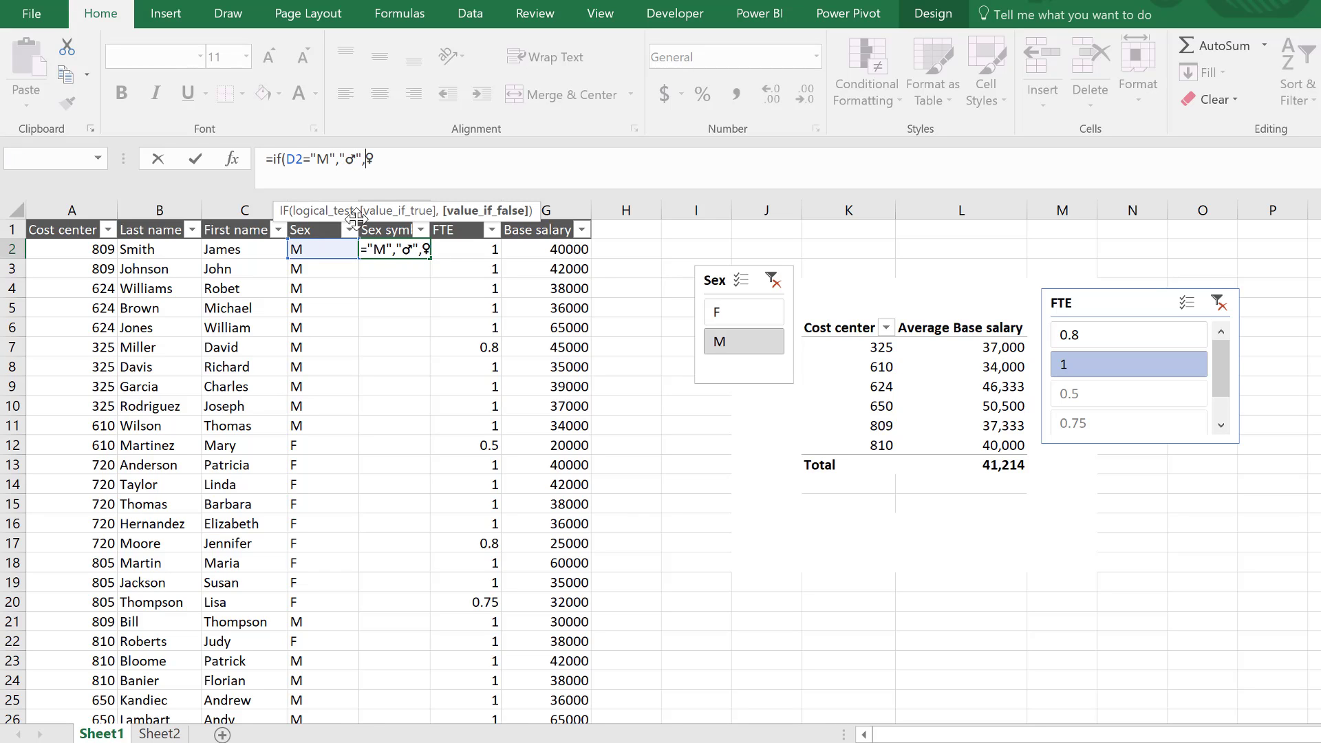
type("\"♀\")")
key("Left")
key("Left")
key("Left")
key("Left")
key("Left")
key("Left")
key("Left")
key("Left")
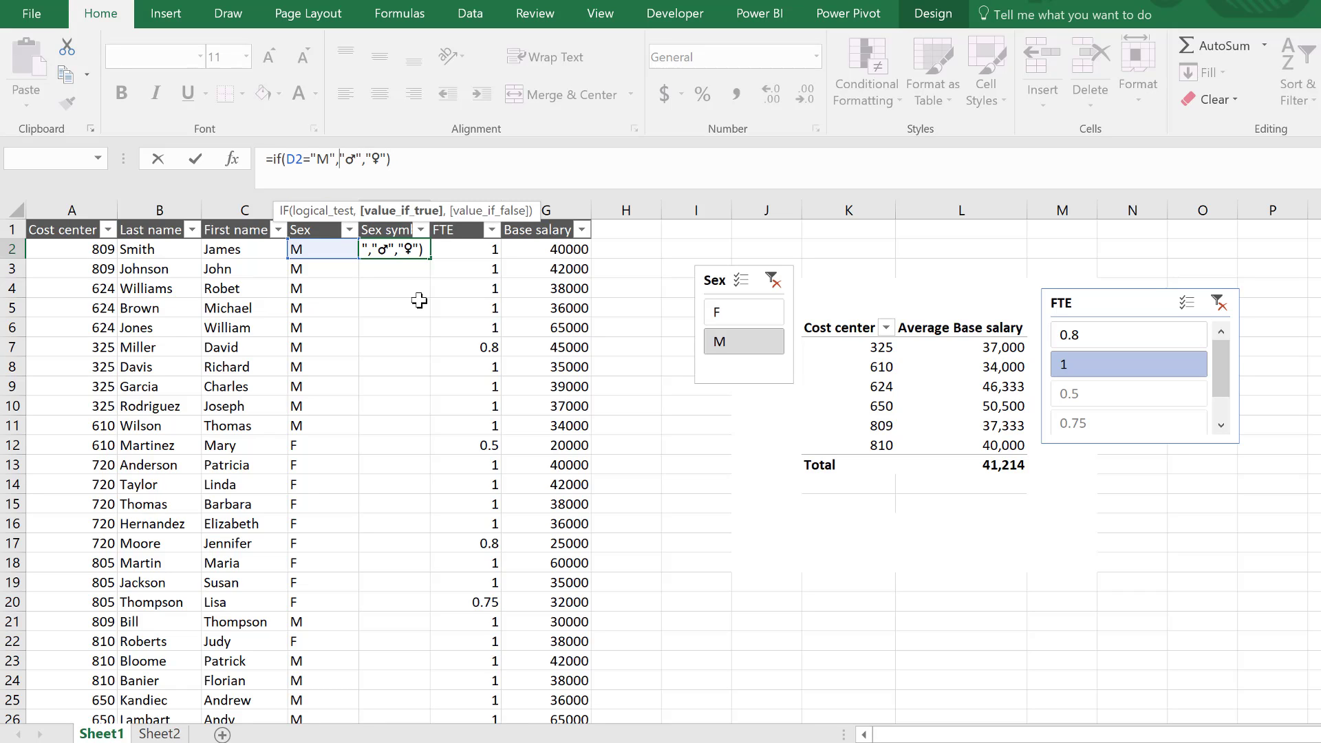
key("ctrl+Return")
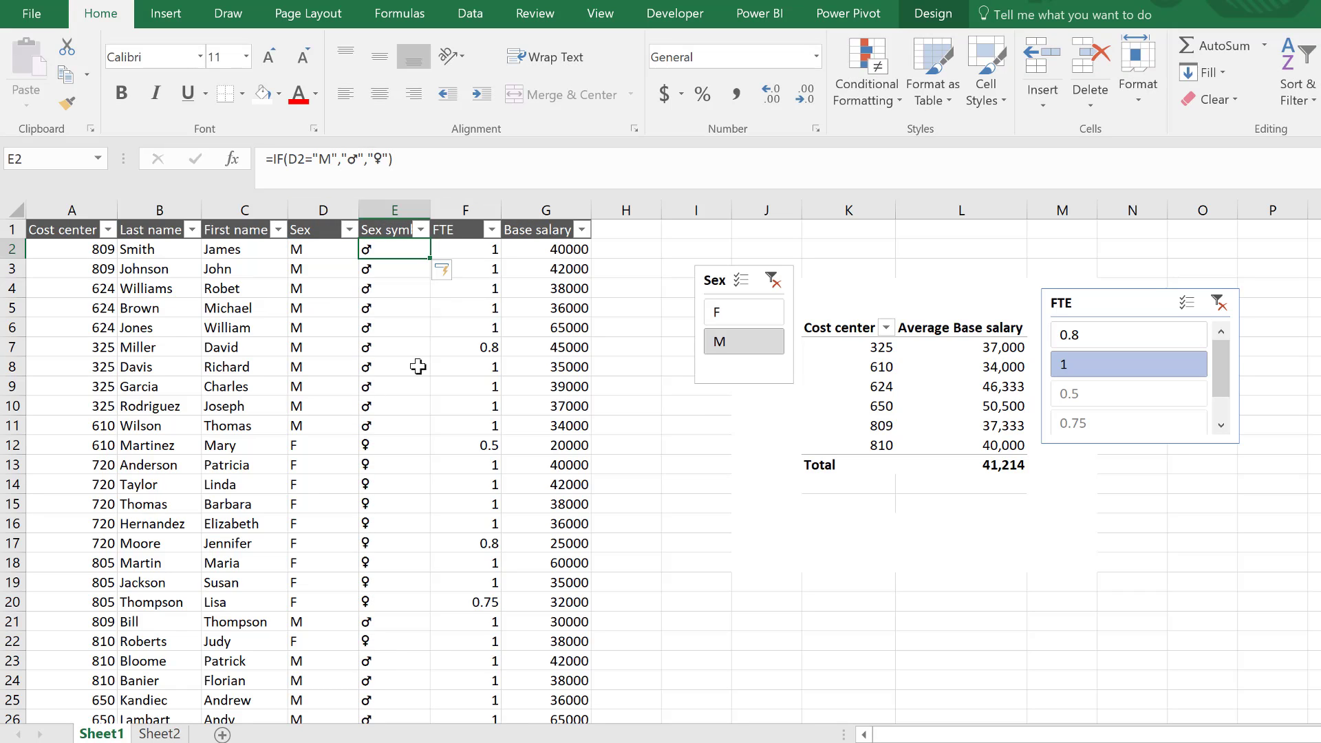
scroll(310, 474, "down", 3)
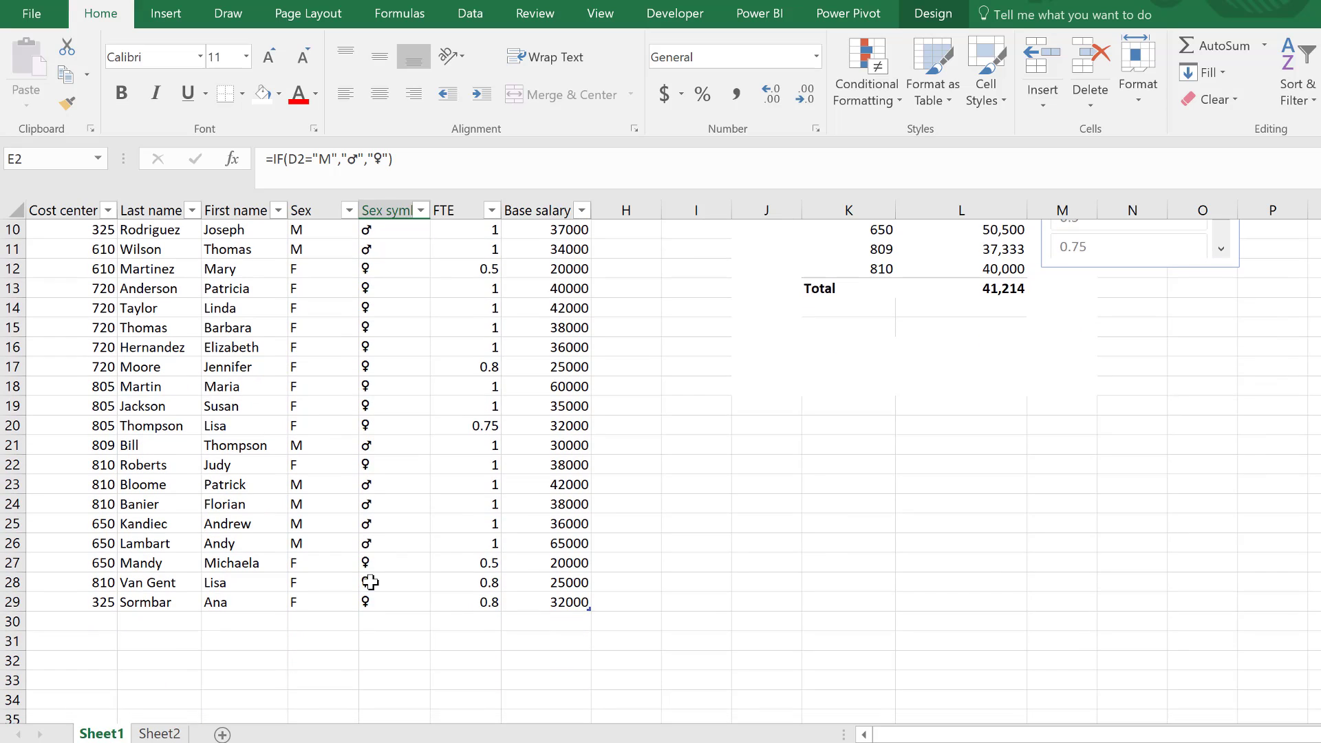
scroll(393, 550, "up", 3)
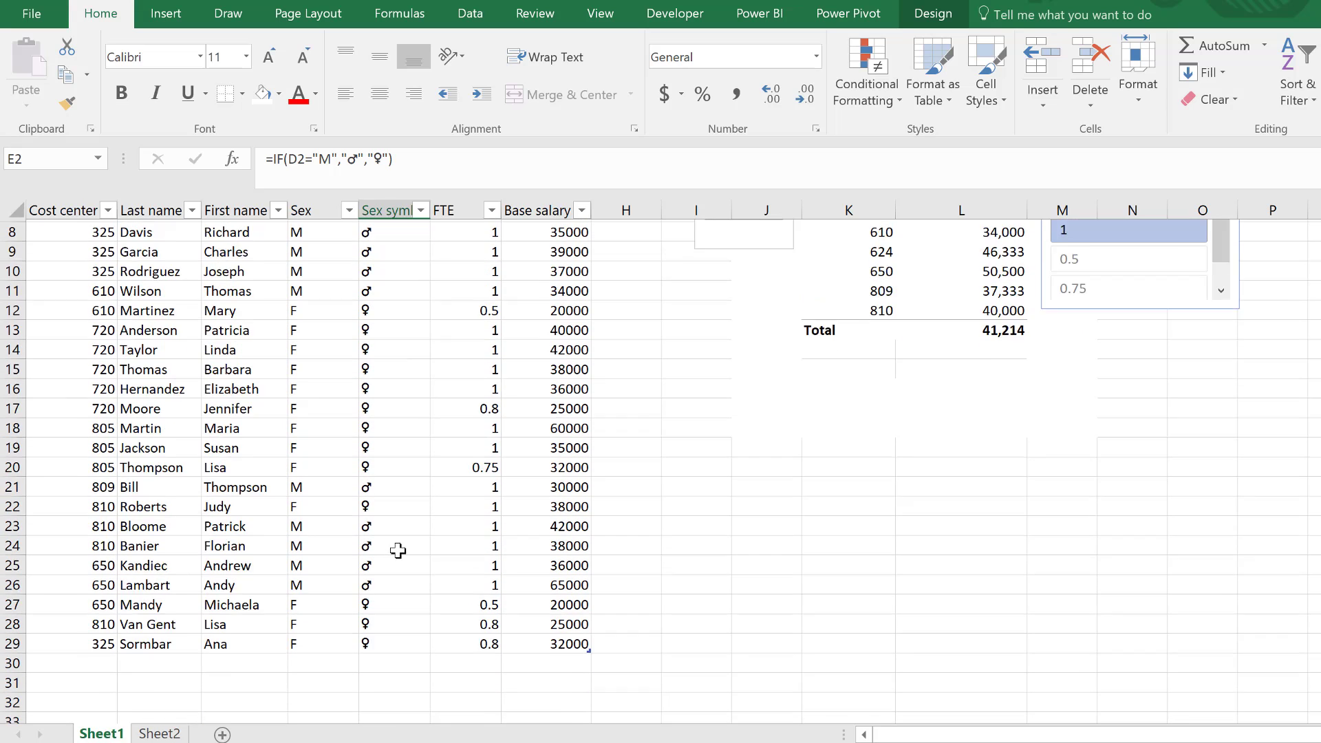
Step: Insert a new column before Base salary headed 'FTE symbol'
left_click(544, 210)
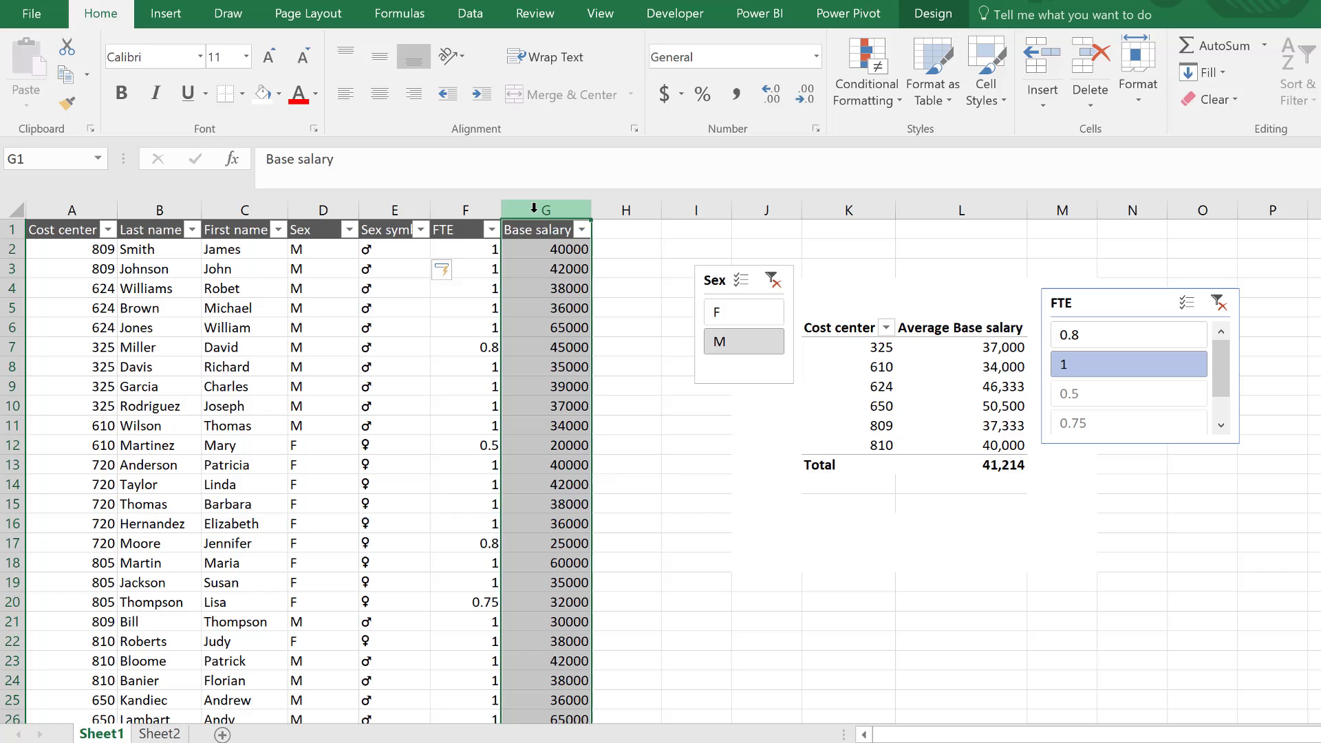
right_click(536, 214)
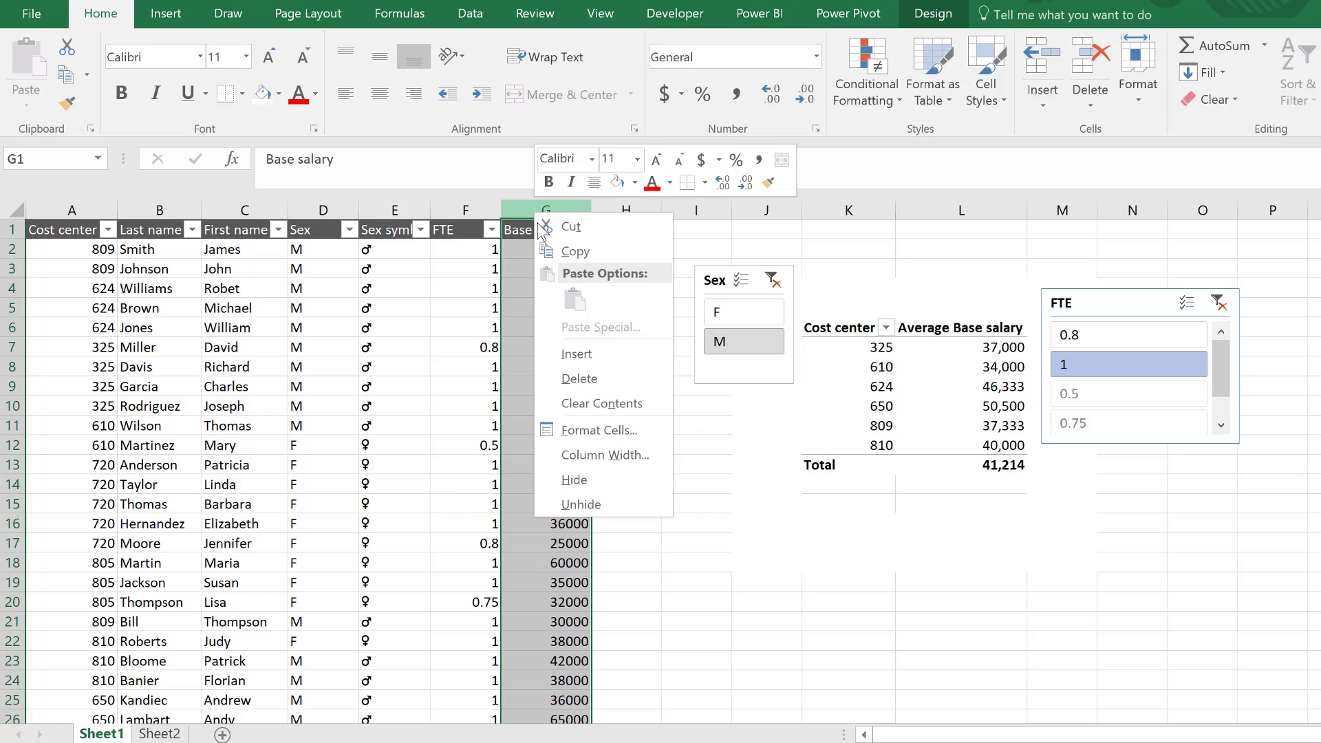
left_click(585, 360)
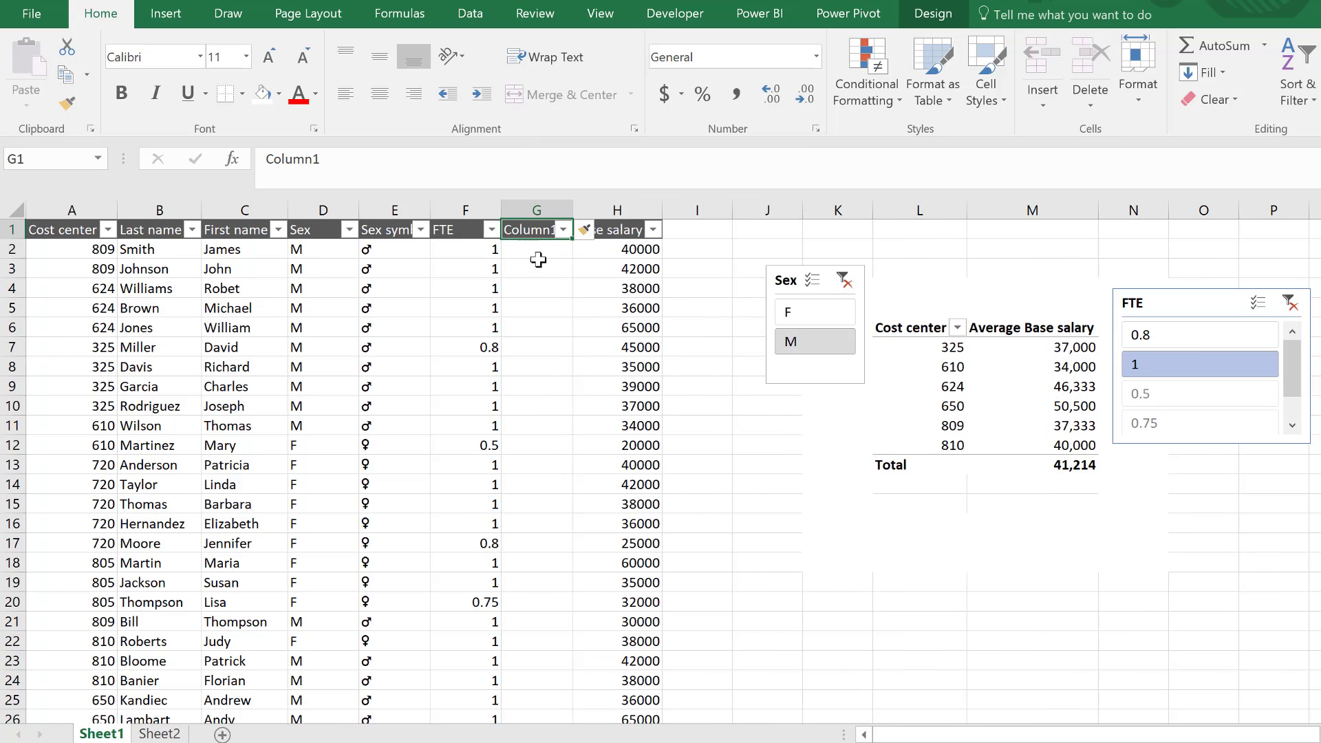
type("FTE")
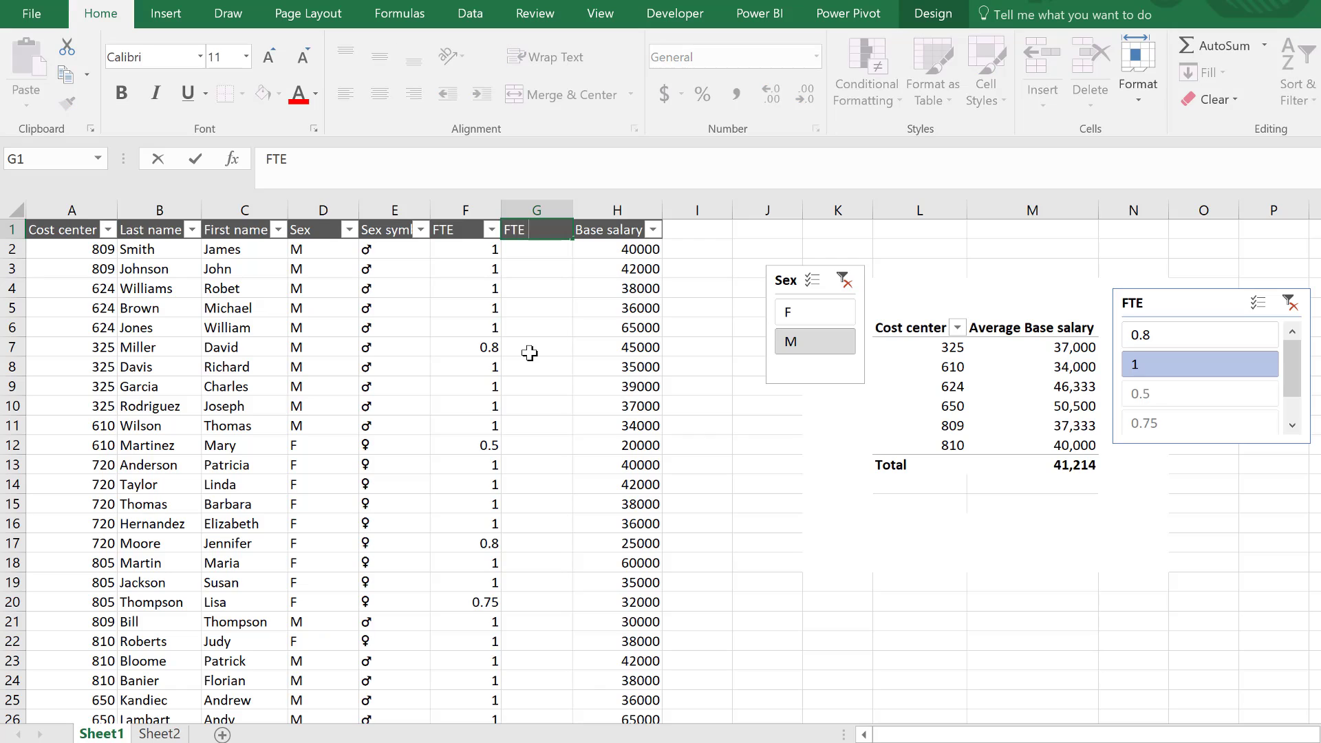
type(" symbol")
key("Return")
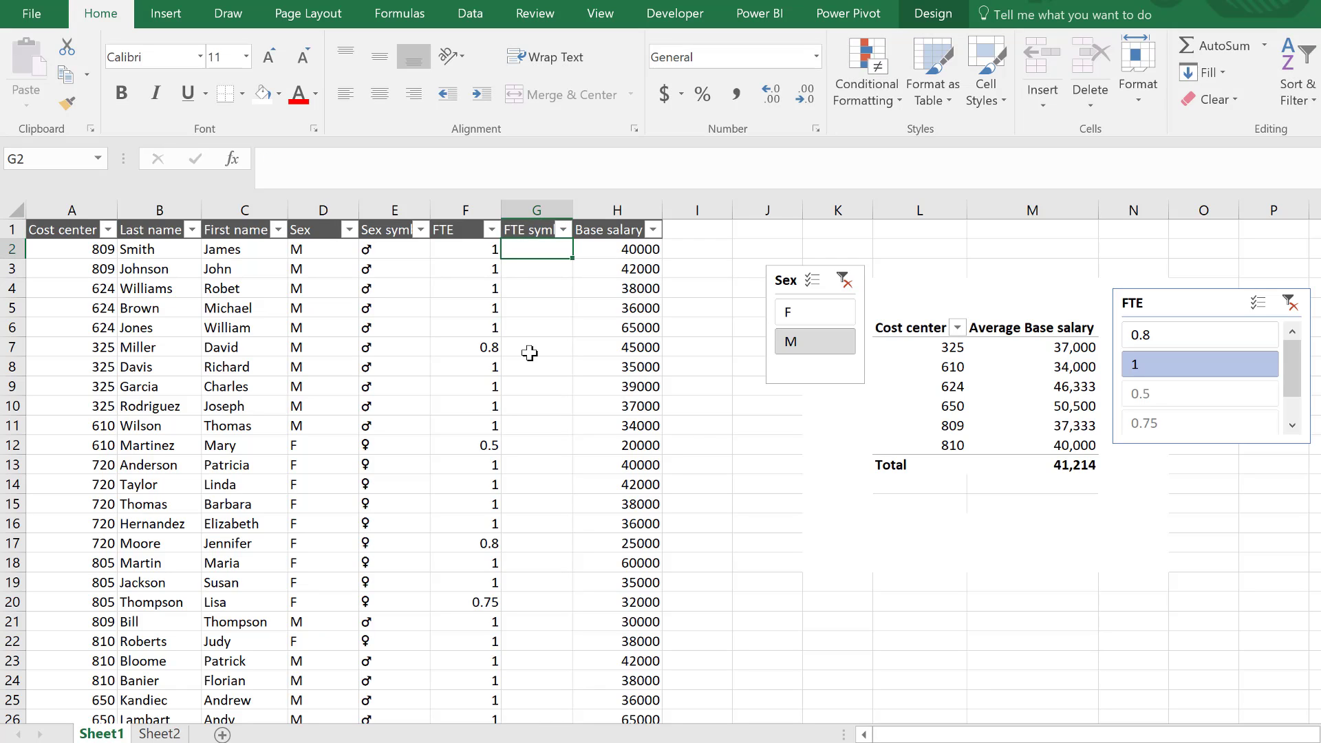
Step: Enter =IF(F2=1,"","") in G2 as a placeholder FTE test
type("=if(")
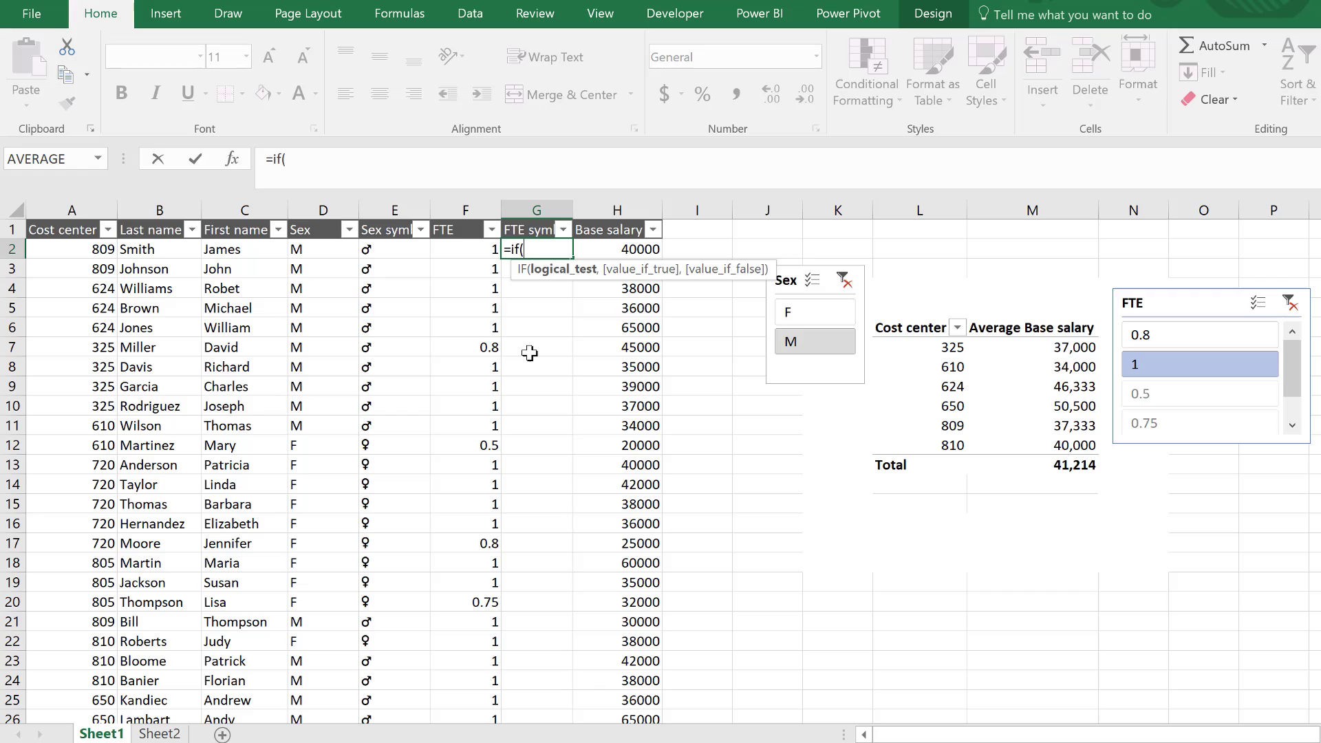
left_click(473, 246)
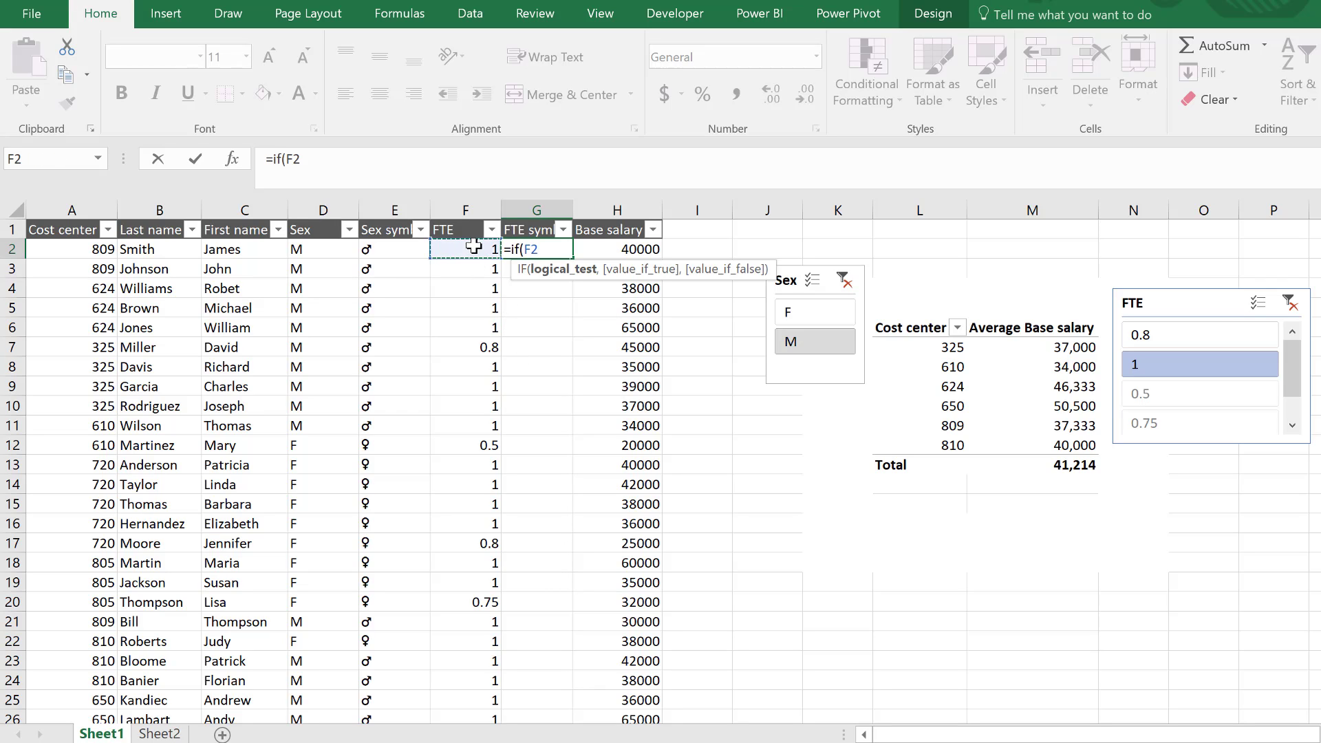
type("=1,")
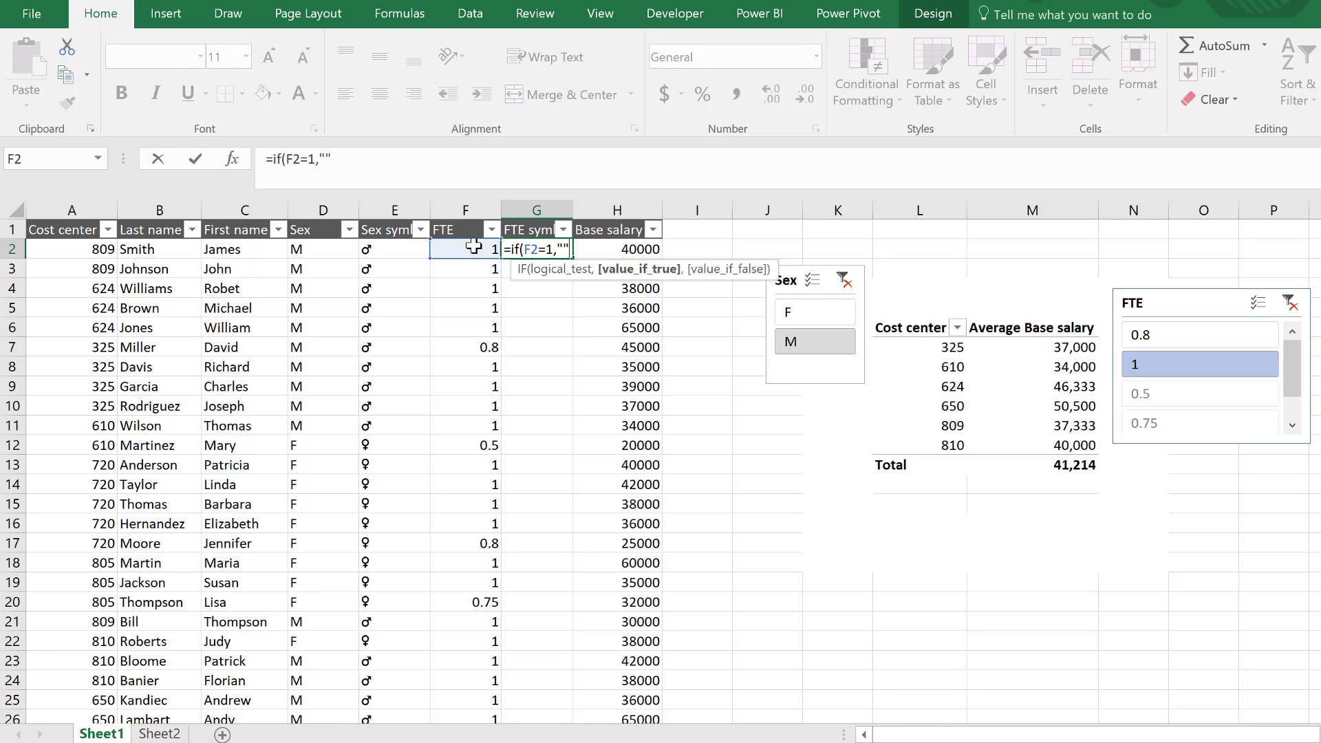
type("\"\",\"\")")
key("ctrl+Return")
left_click(487, 163)
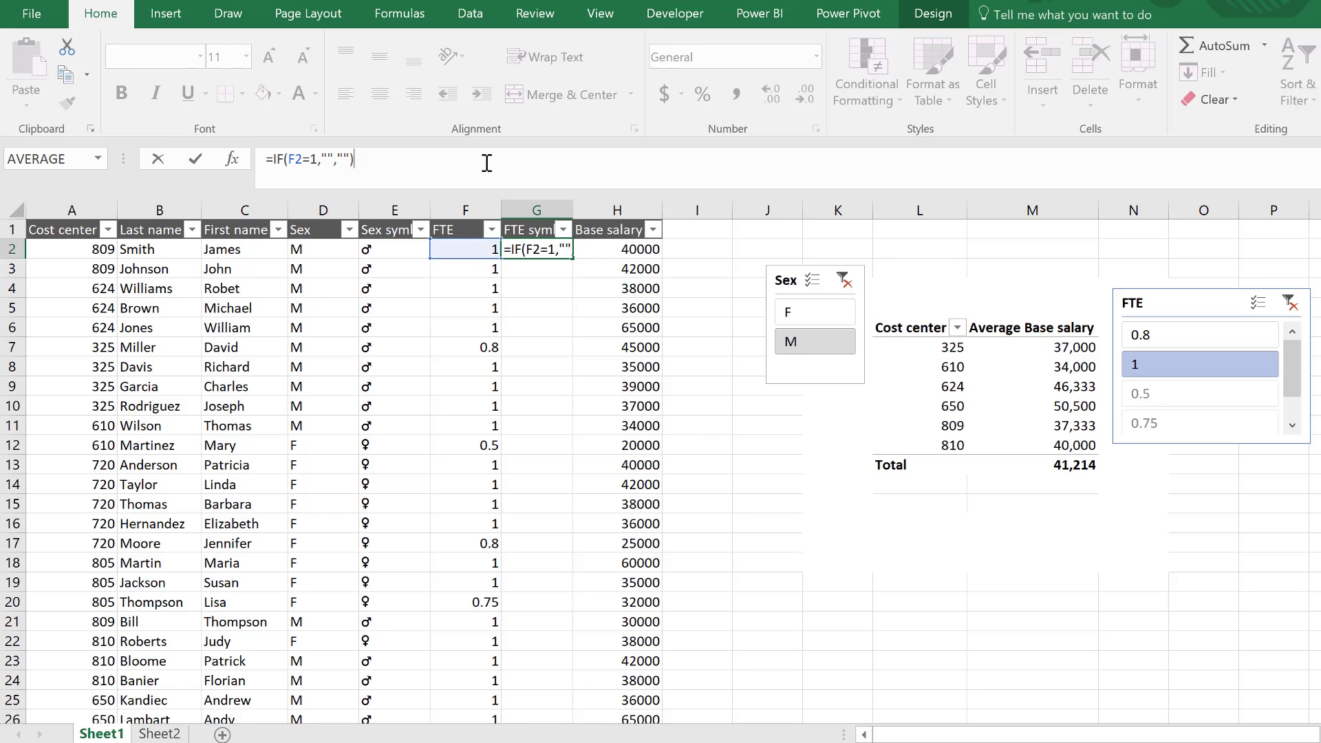
key("ctrl+Return")
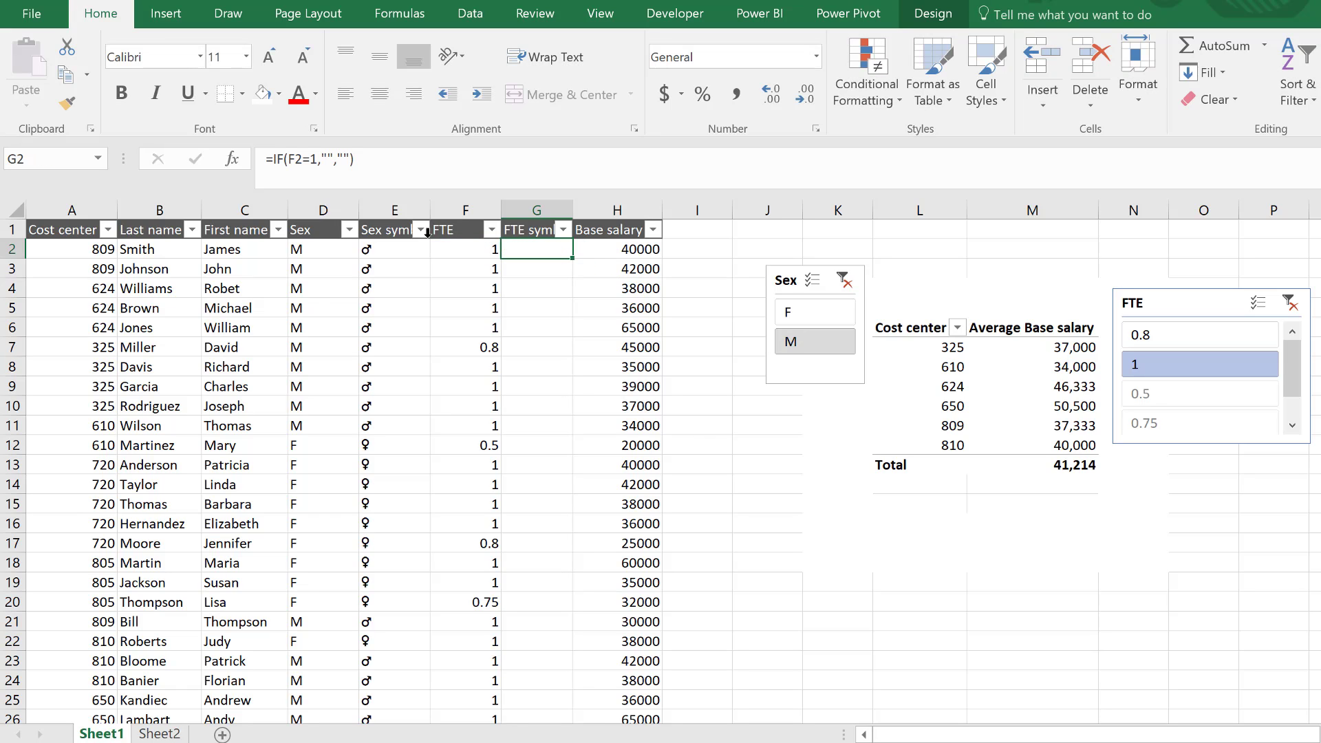
Step: Copy the full square and half-shaded square glyphs from Sheet2 B5:B6
left_click(158, 735)
left_click(158, 329)
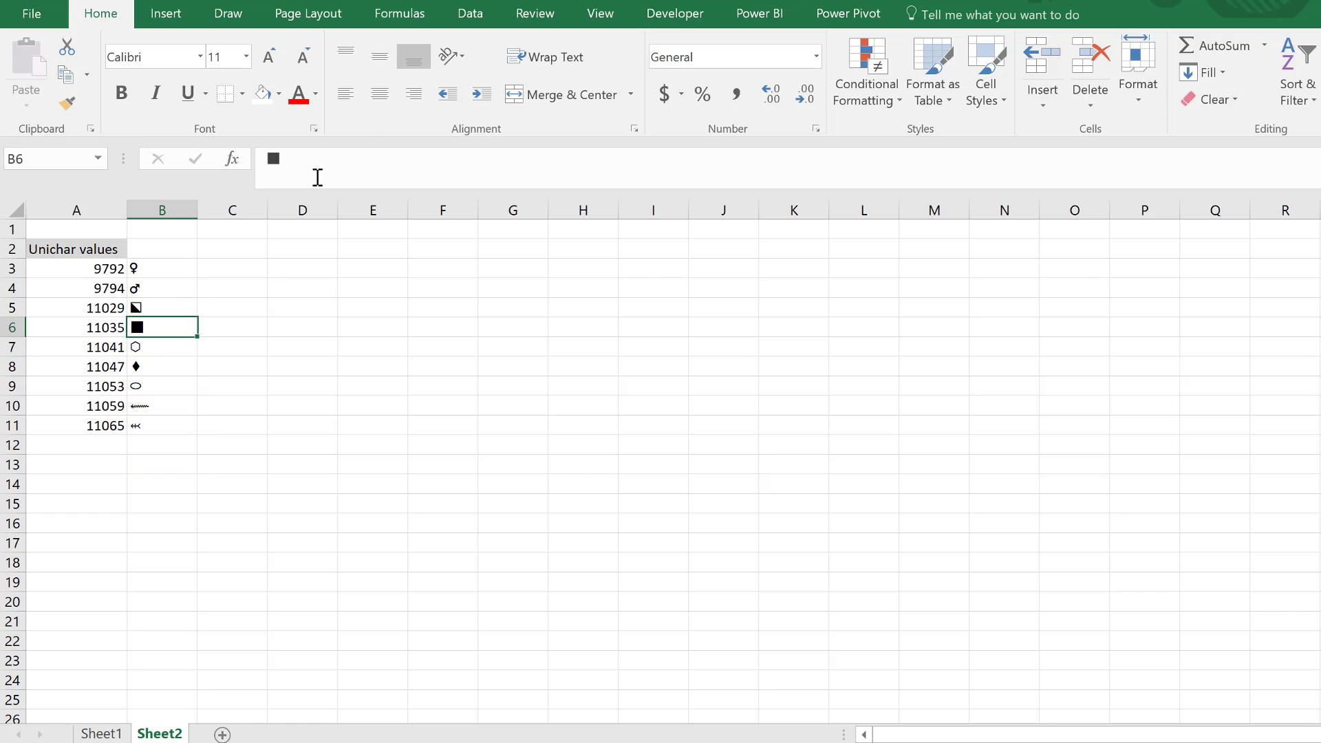
left_click_drag(317, 177, 244, 161)
key("ctrl+c")
key("Escape")
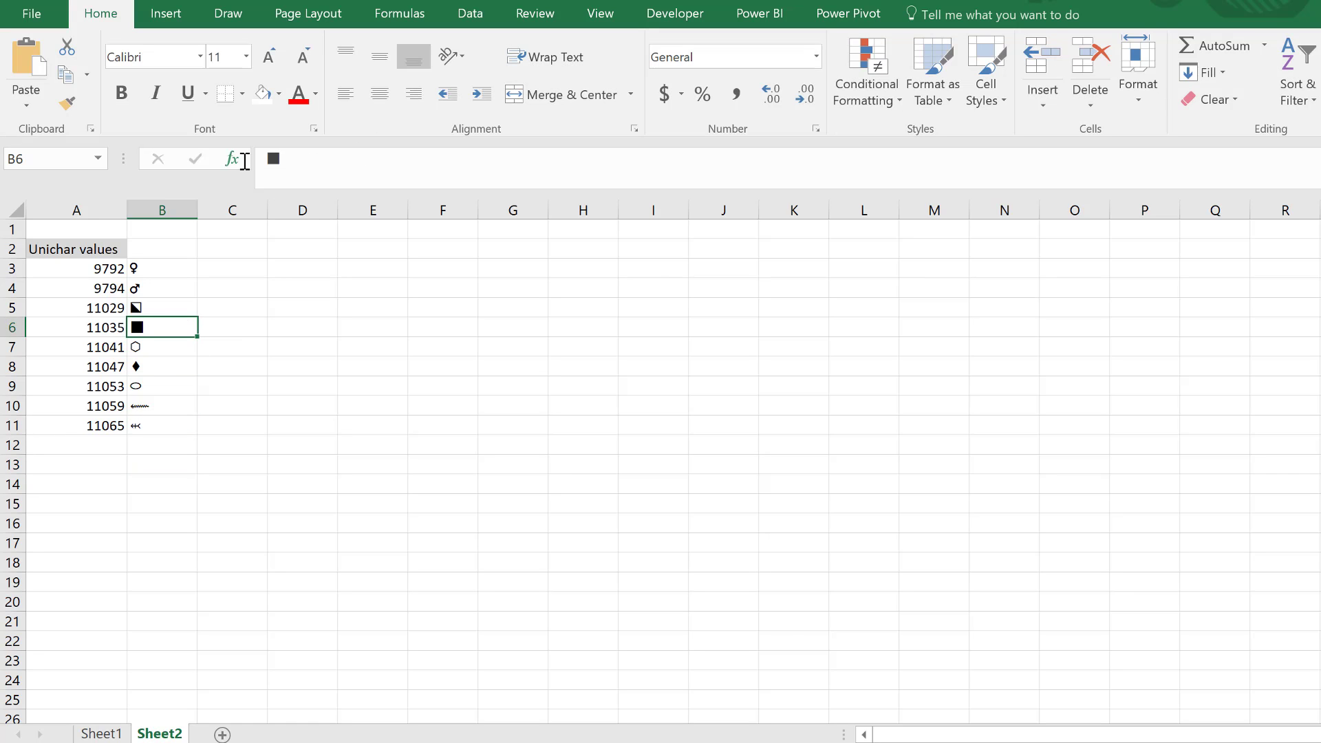
key("ctrl+c")
left_click(168, 307)
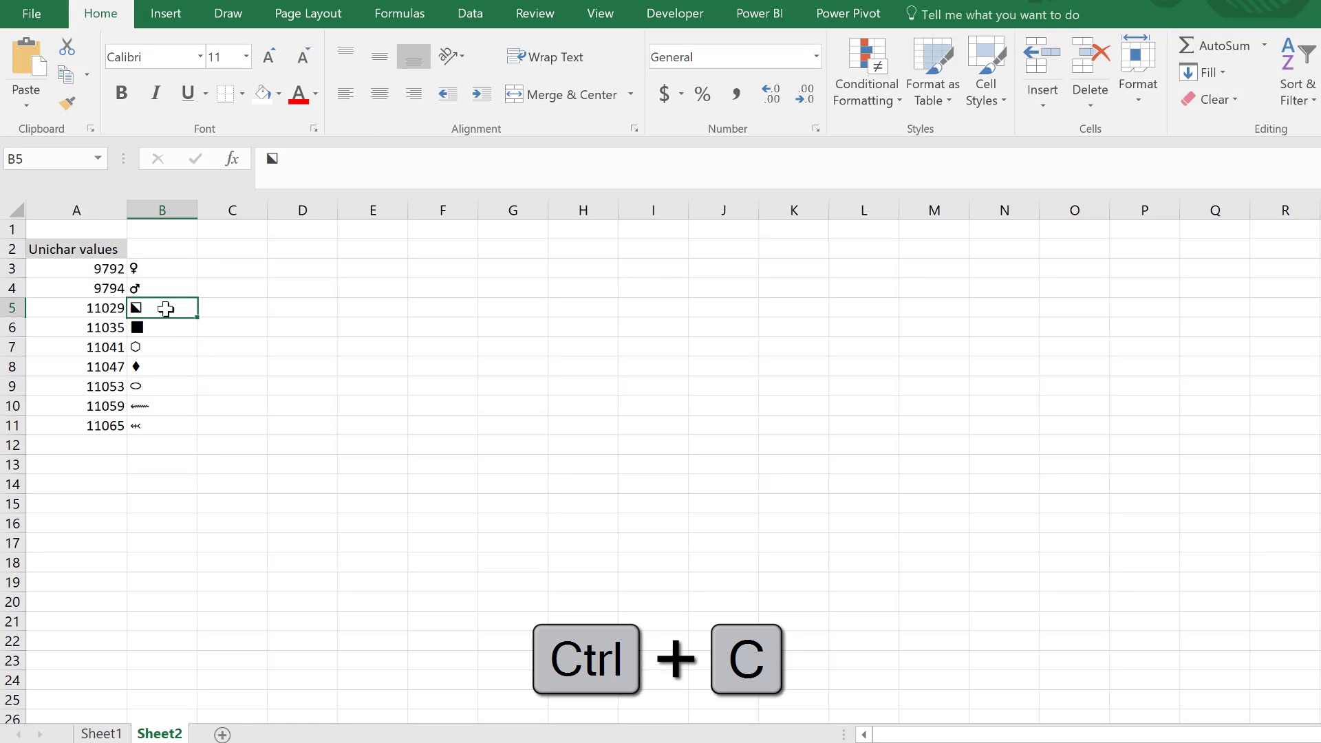
left_click(315, 181)
key("ctrl+v")
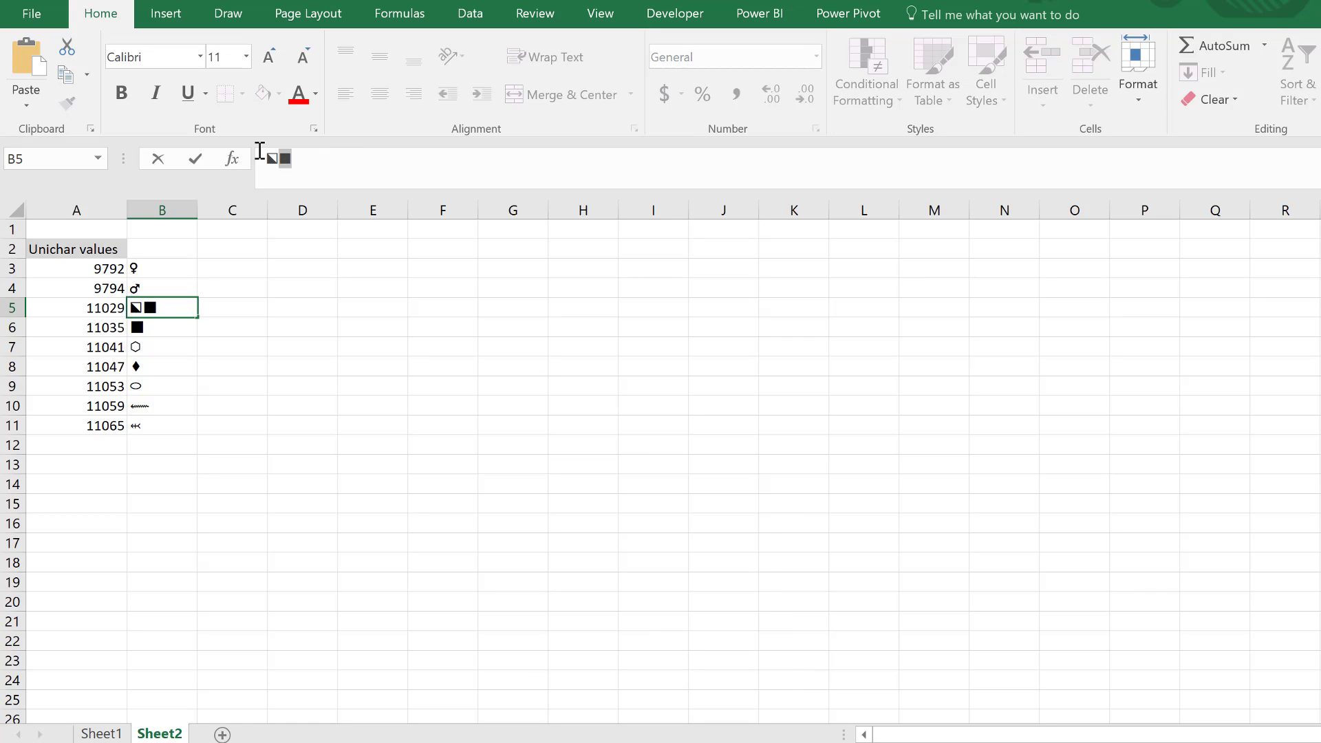
key("Escape")
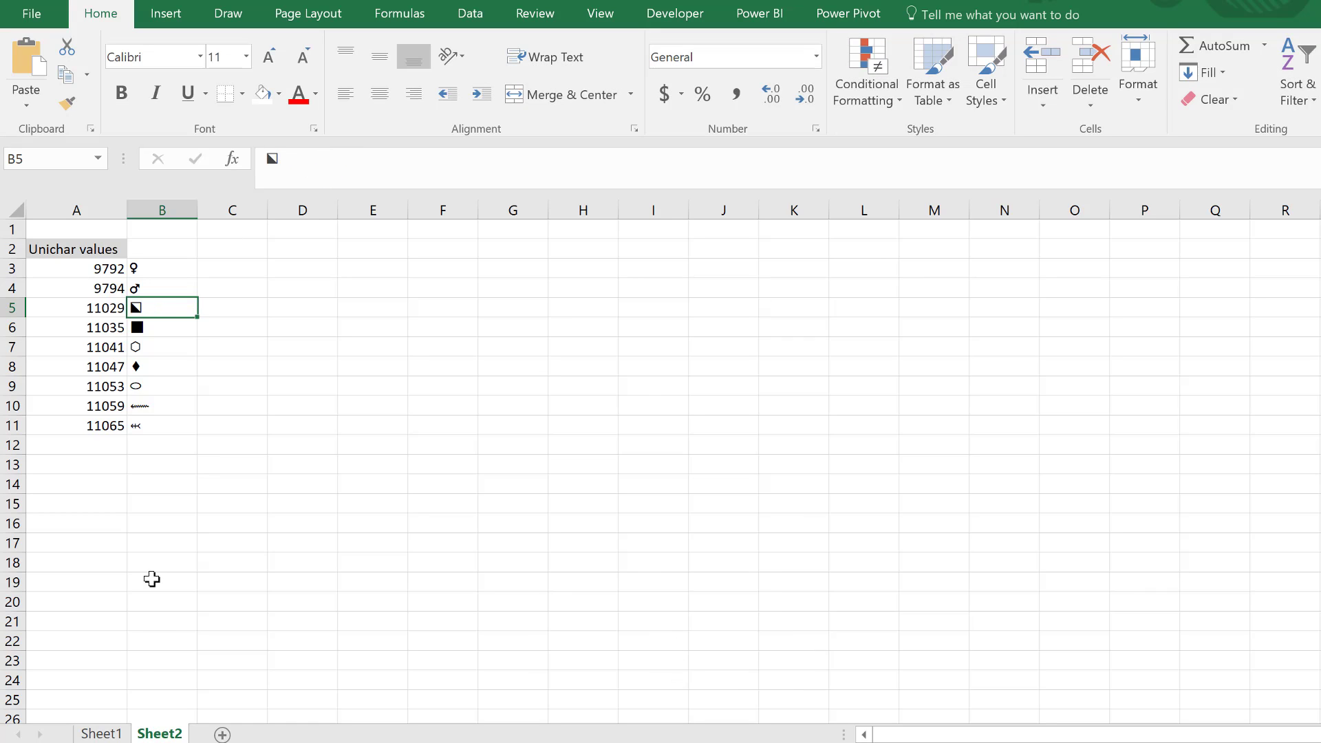
key("ctrl+c")
Step: Put the full square as the true result and half-shaded square as the false result in G2's IF formula
left_click(123, 734)
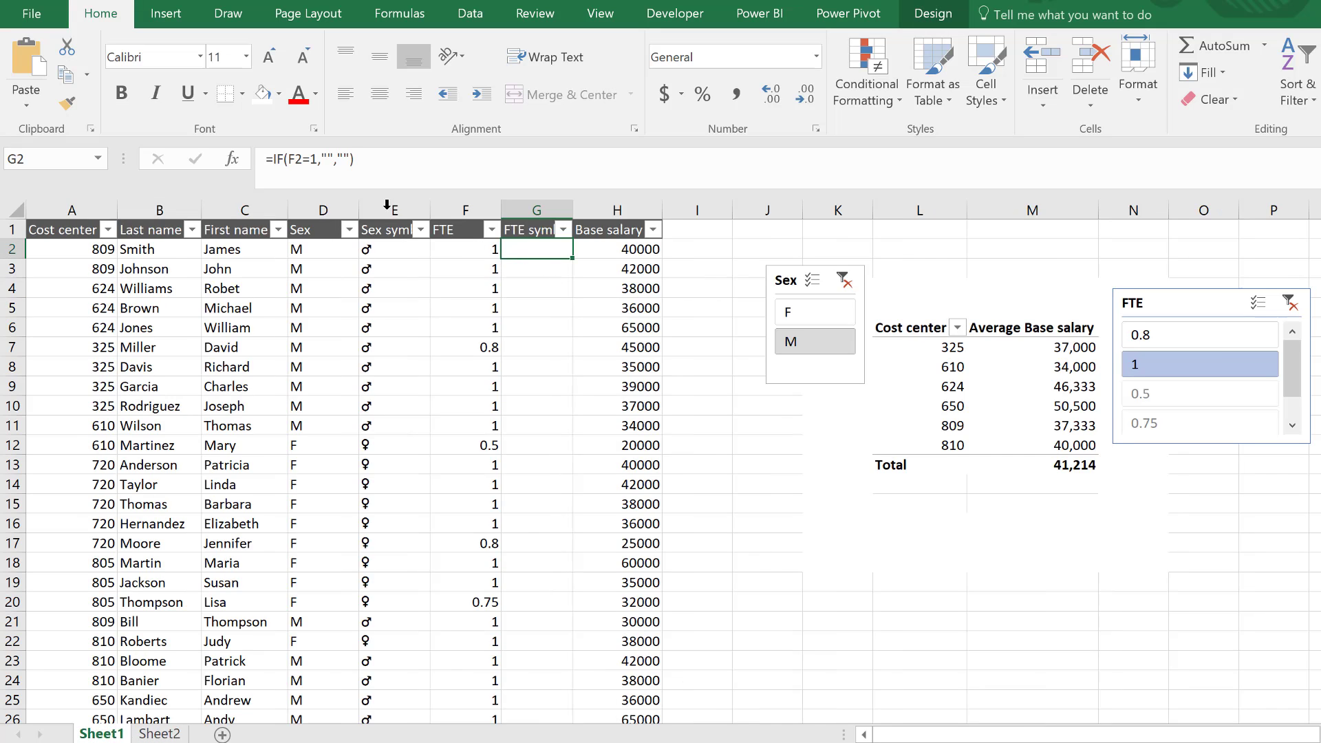
left_click(329, 158)
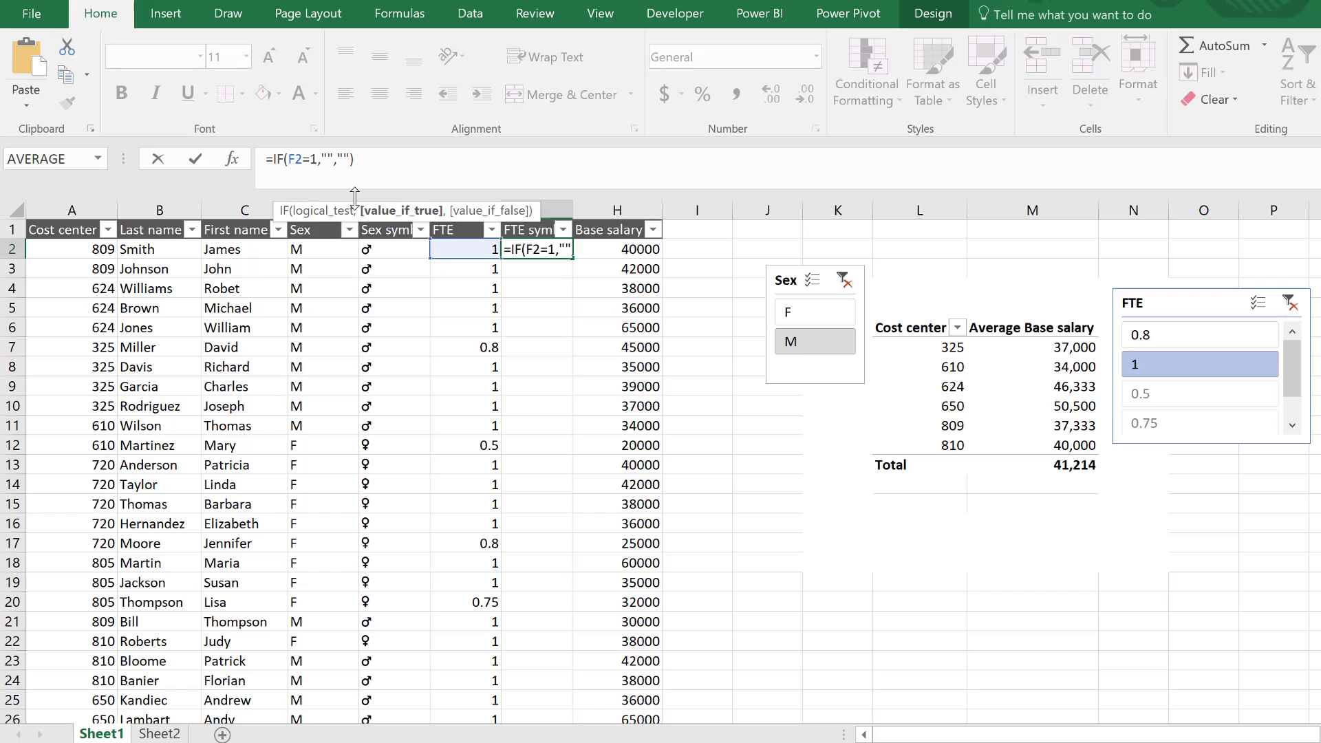
key("ctrl+v")
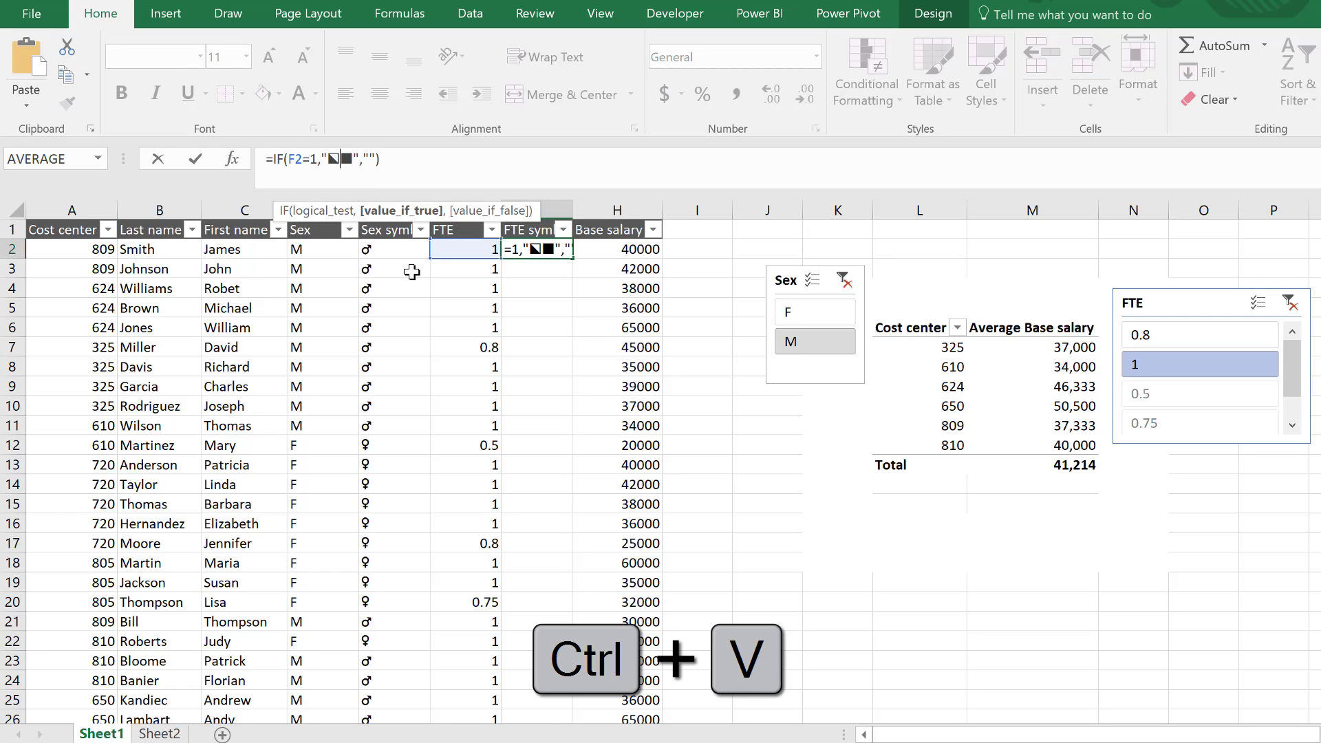
key("BackSpace")
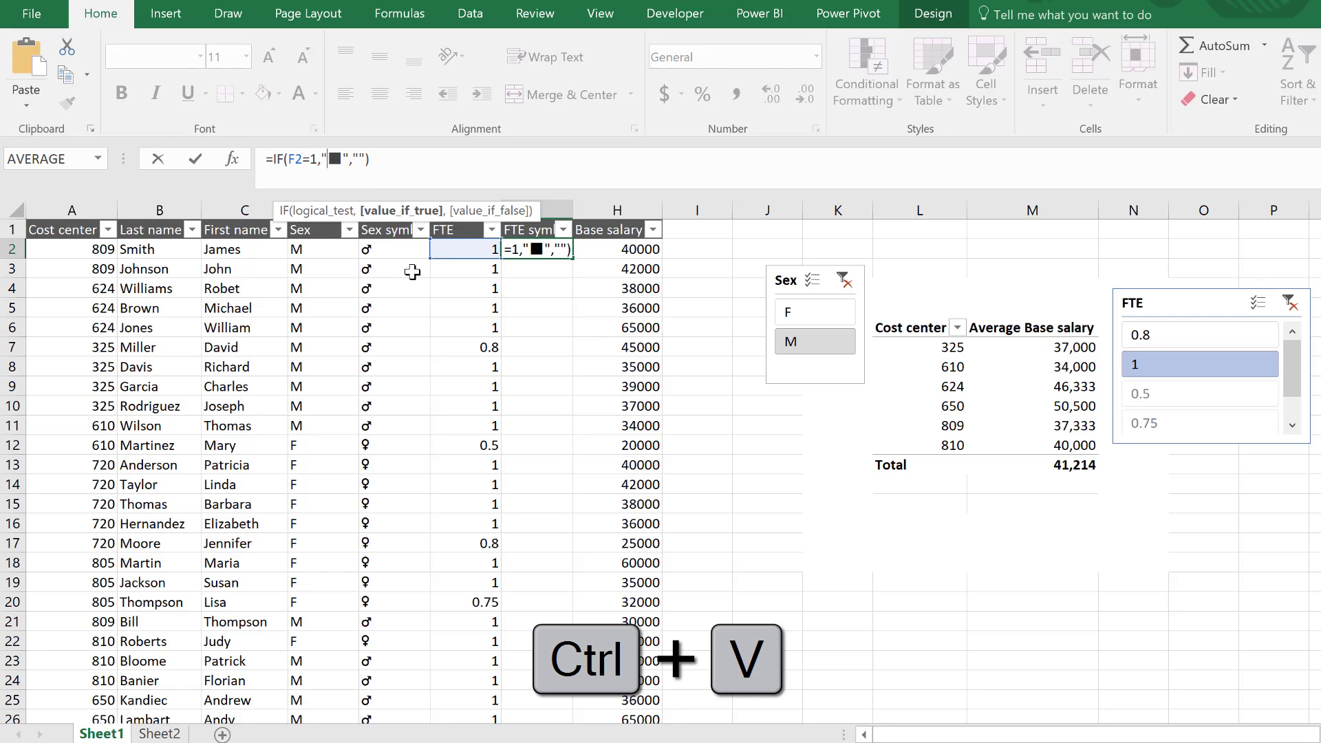
left_click(357, 155)
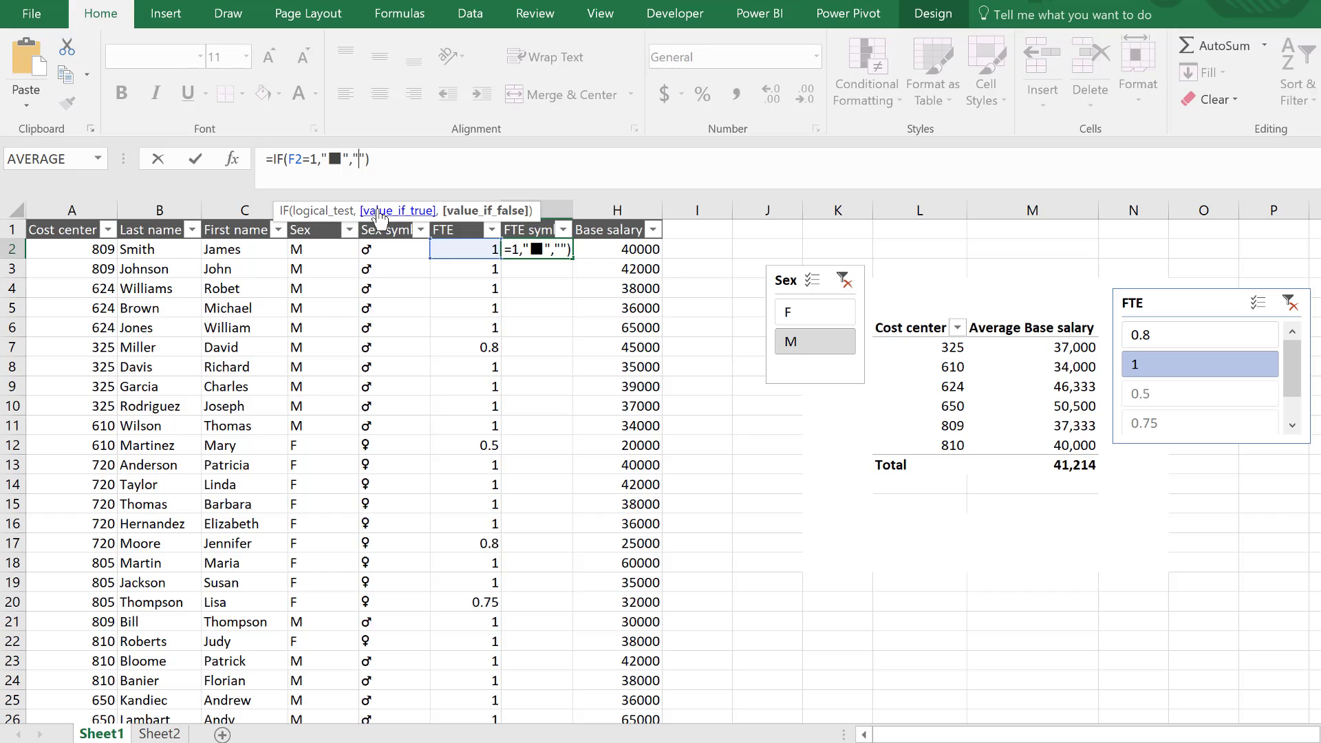
key("ctrl+v")
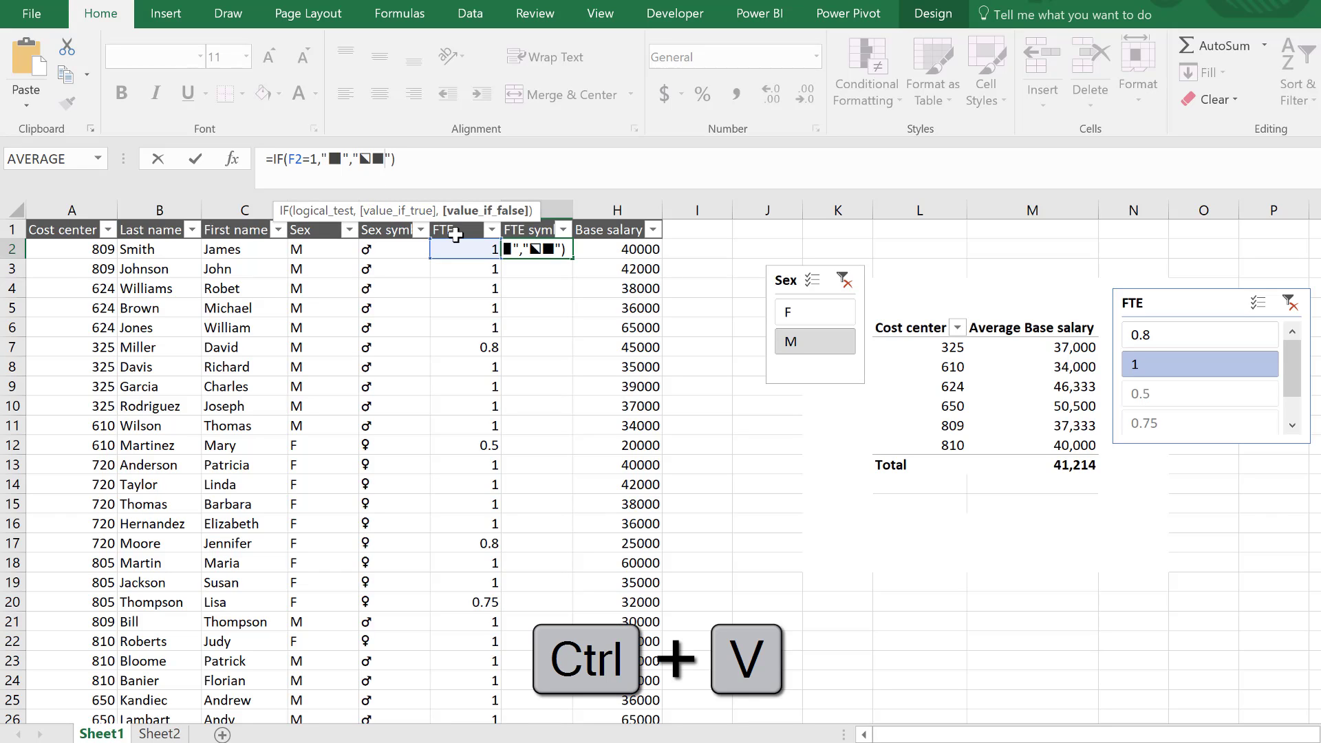
key("BackSpace")
key("ctrl+Return")
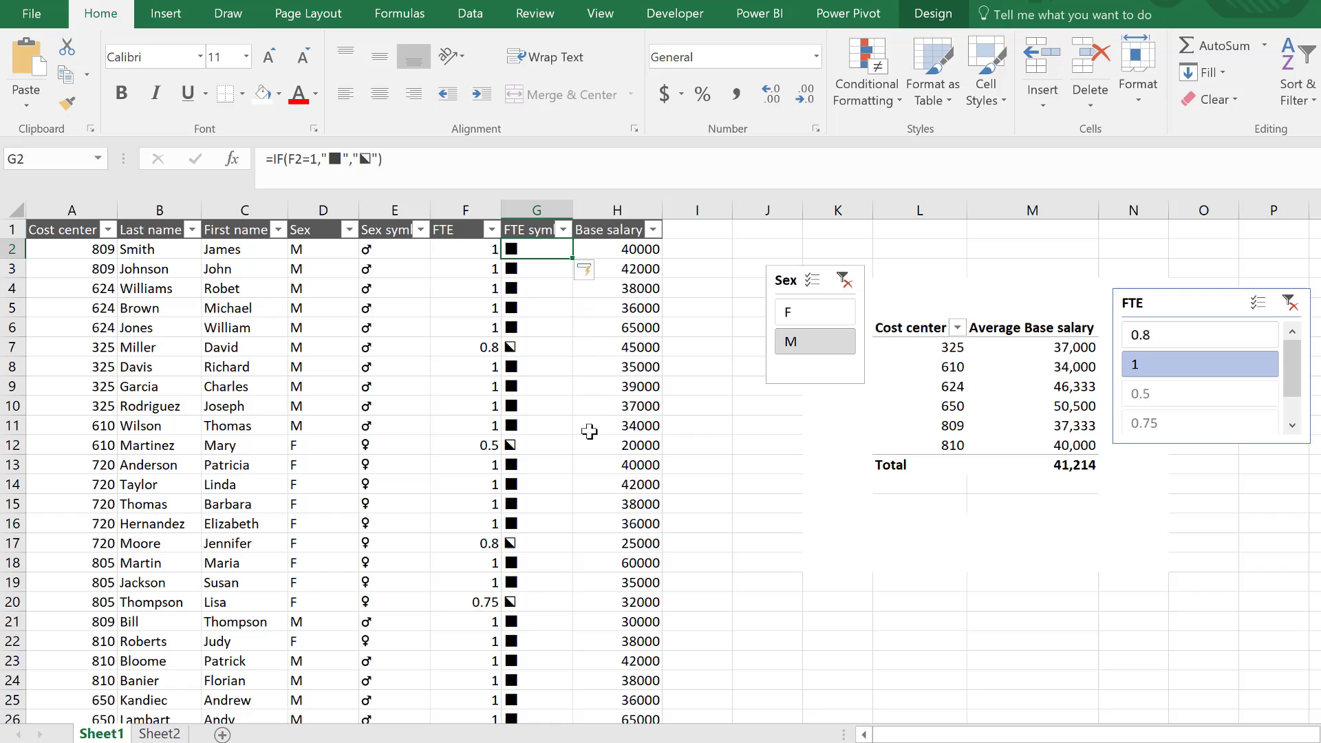
scroll(555, 625, "down", 4)
scroll(555, 625, "up", 4)
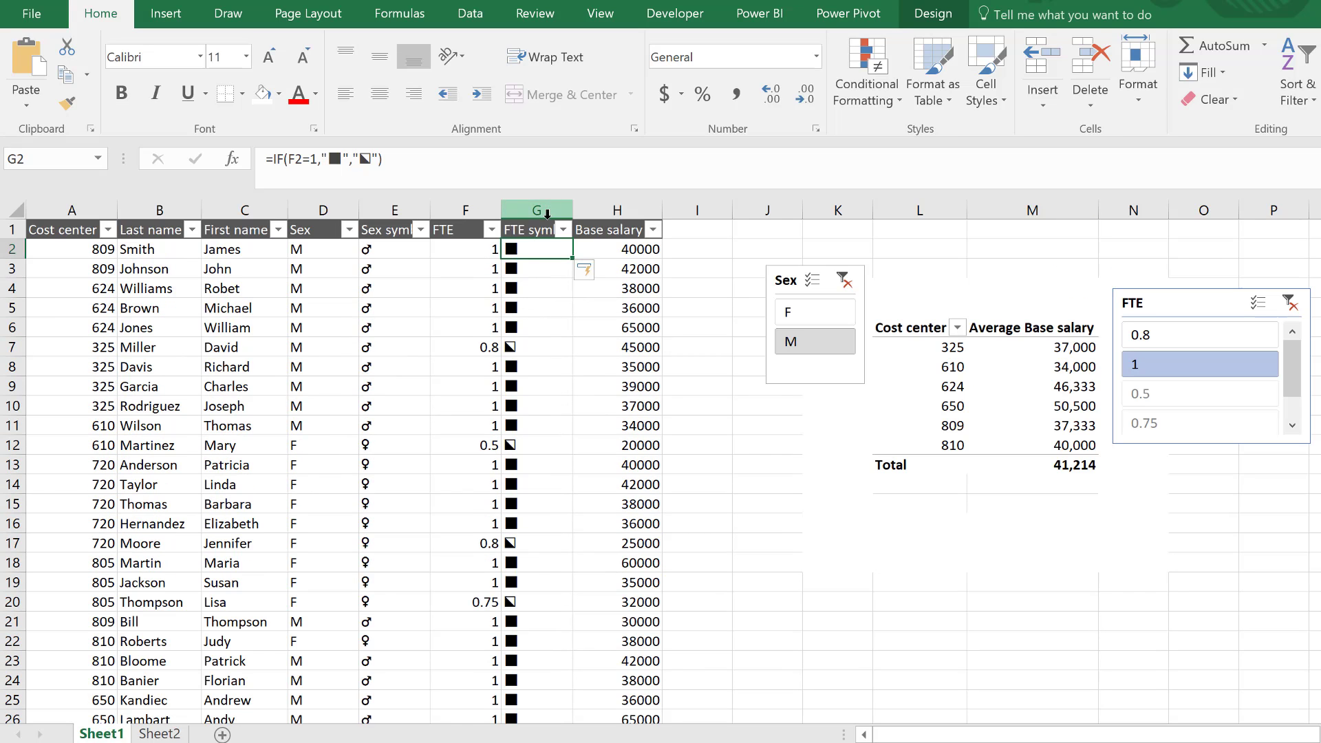
Step: Refresh the pivot table to pick up the new symbol columns
left_click(945, 370)
right_click(946, 369)
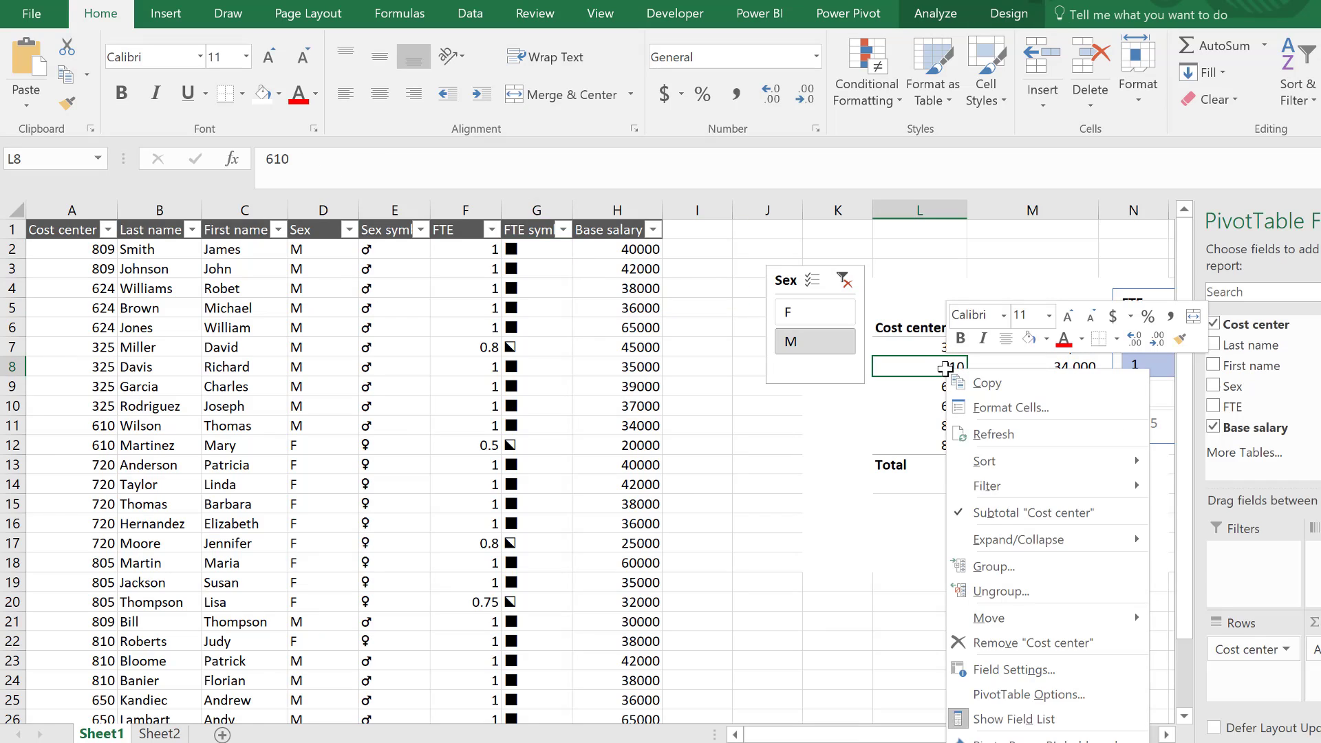
left_click(987, 435)
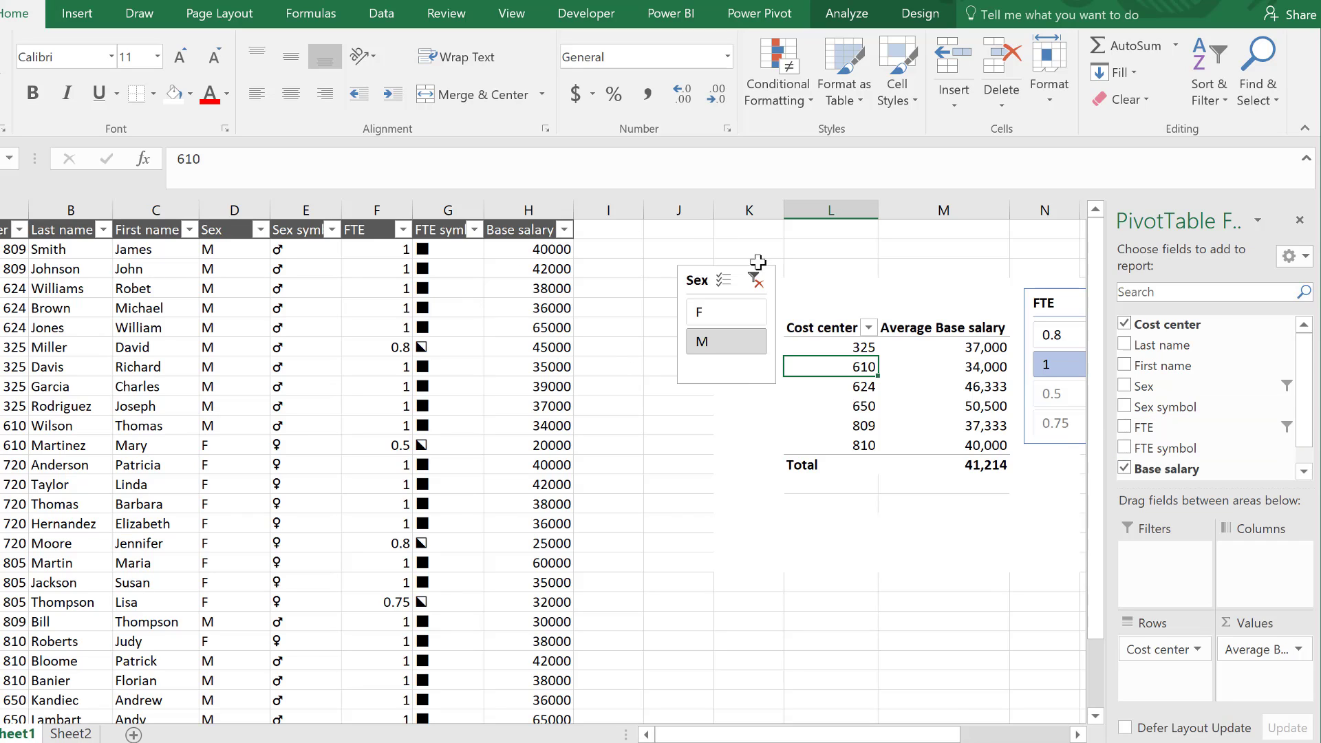
Step: Delete the old Sex and FTE slicers
left_click(691, 269)
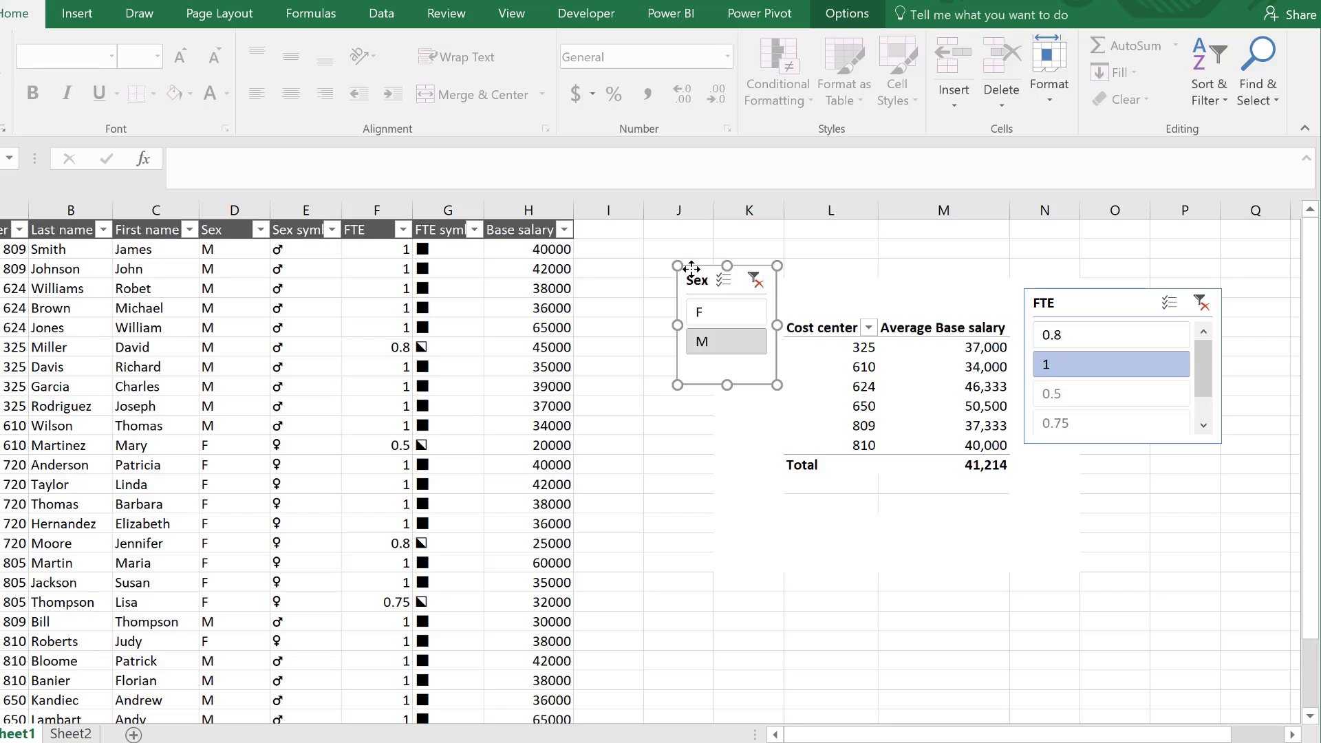
key("Delete")
left_click(1051, 297)
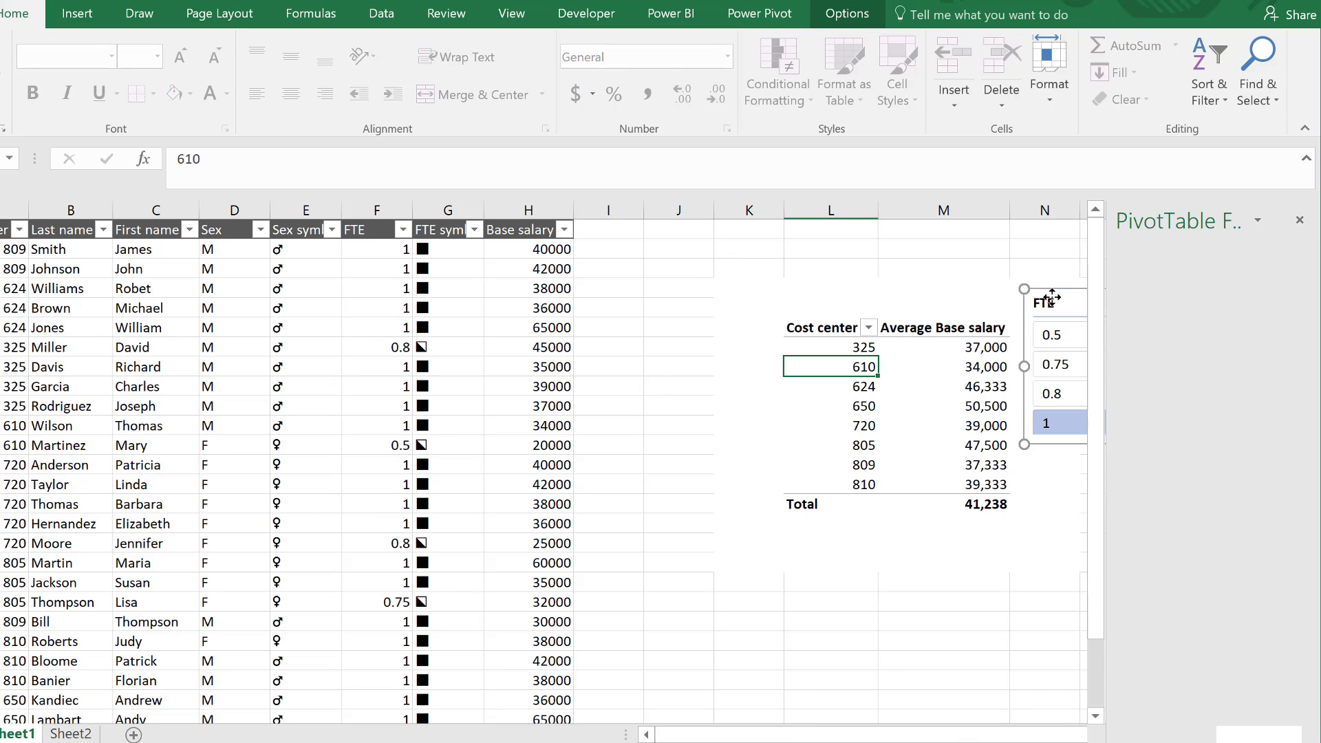
key("Delete")
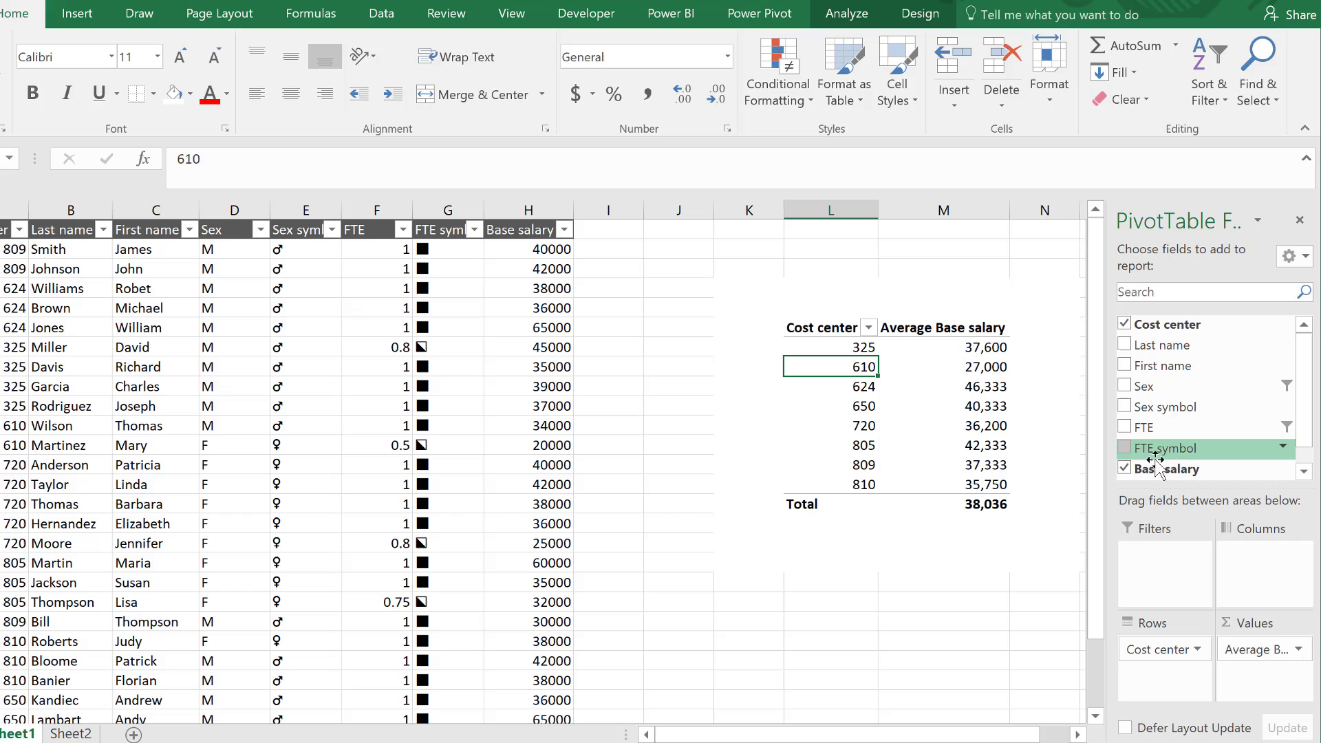
Step: Add a Sex symbol slicer with 2 button columns, sized to fit ♀ and ♂
right_click(1157, 411)
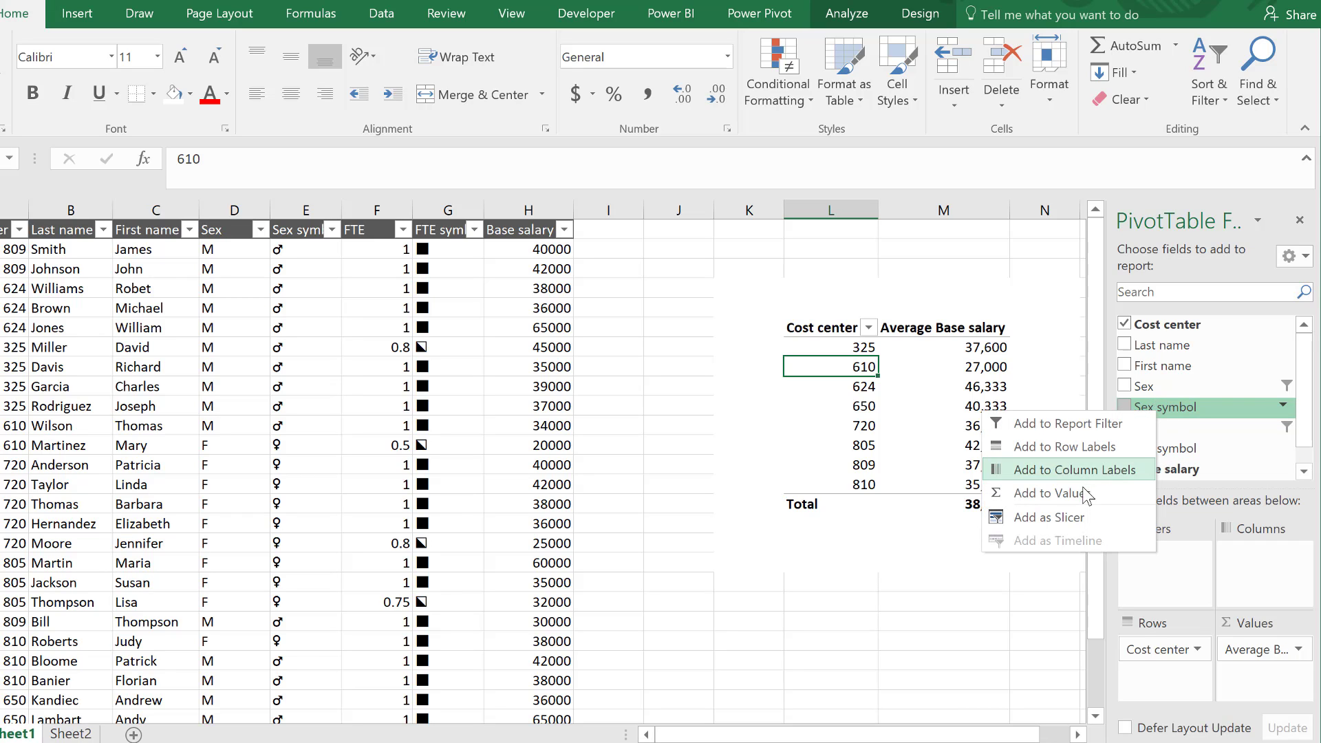
left_click(1081, 514)
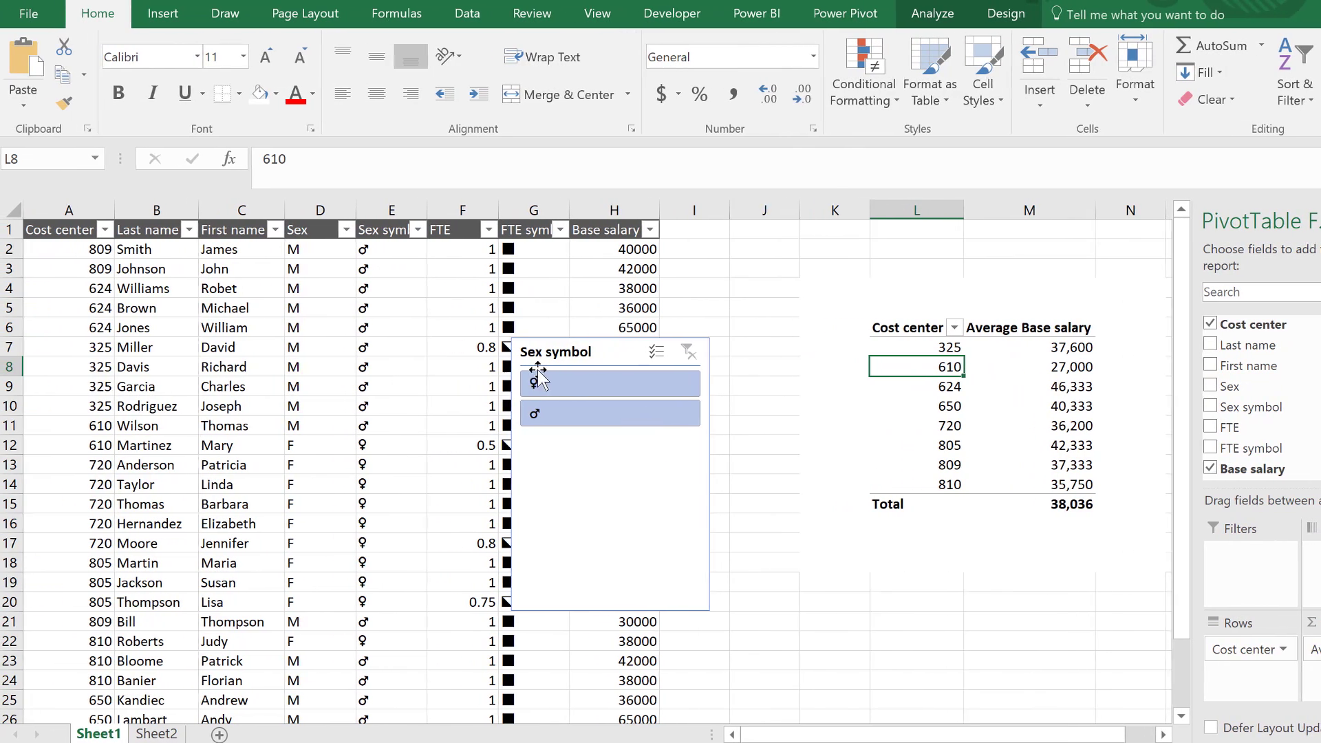
left_click(611, 601)
left_click_drag(612, 610, 628, 446)
left_click_drag(623, 329, 858, 255)
left_click(913, 21)
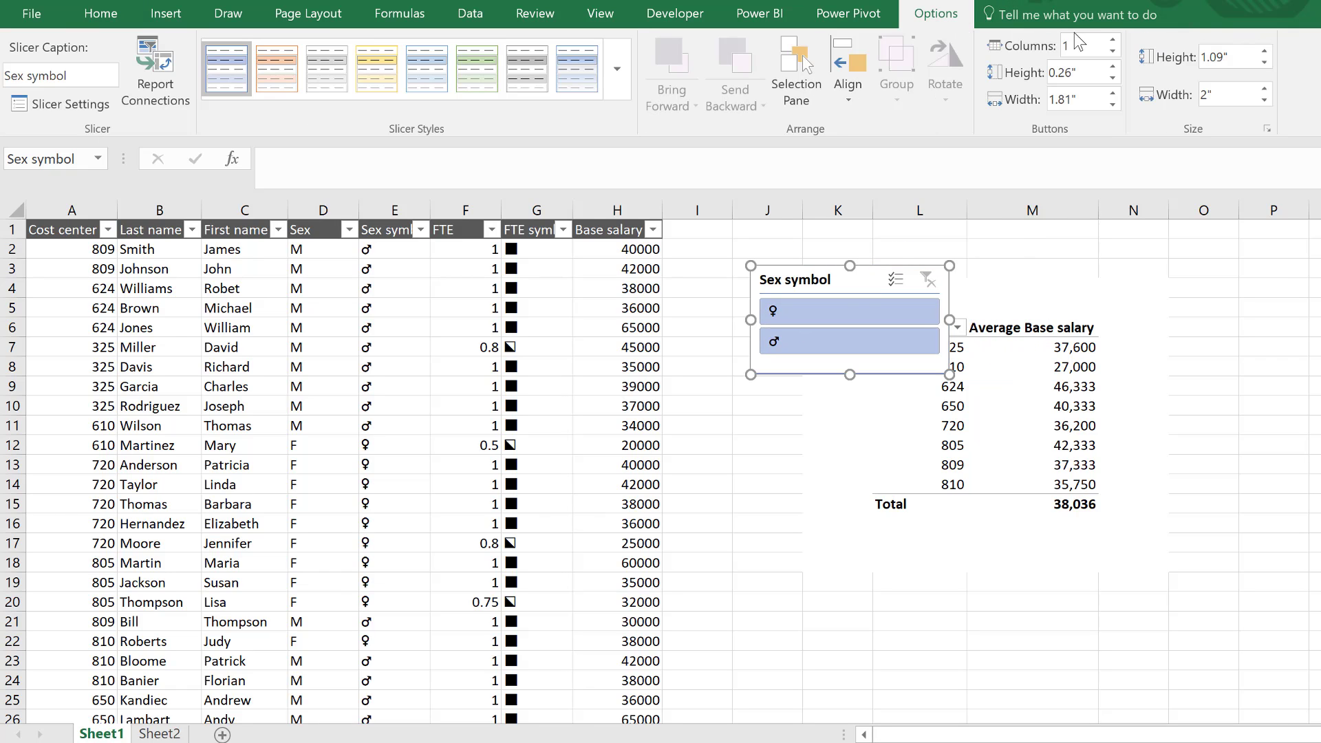
left_click(1112, 41)
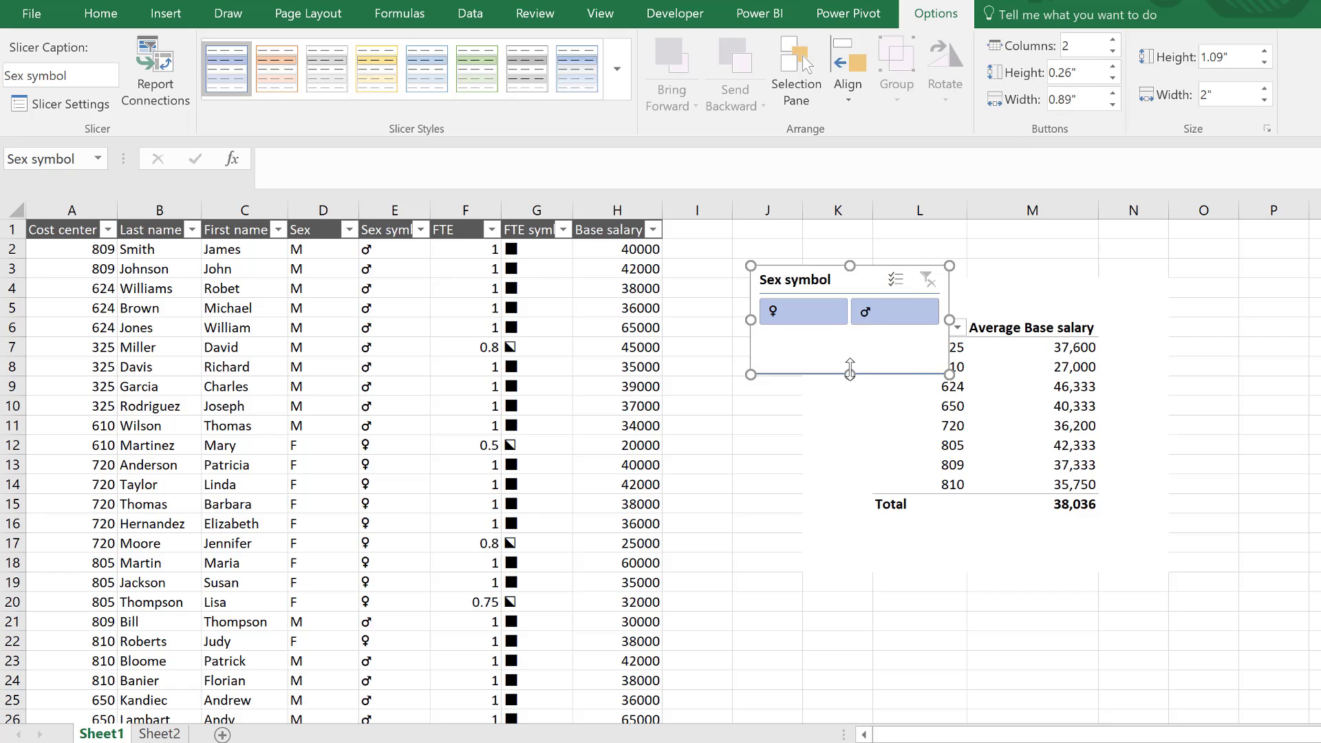
left_click_drag(850, 374, 851, 337)
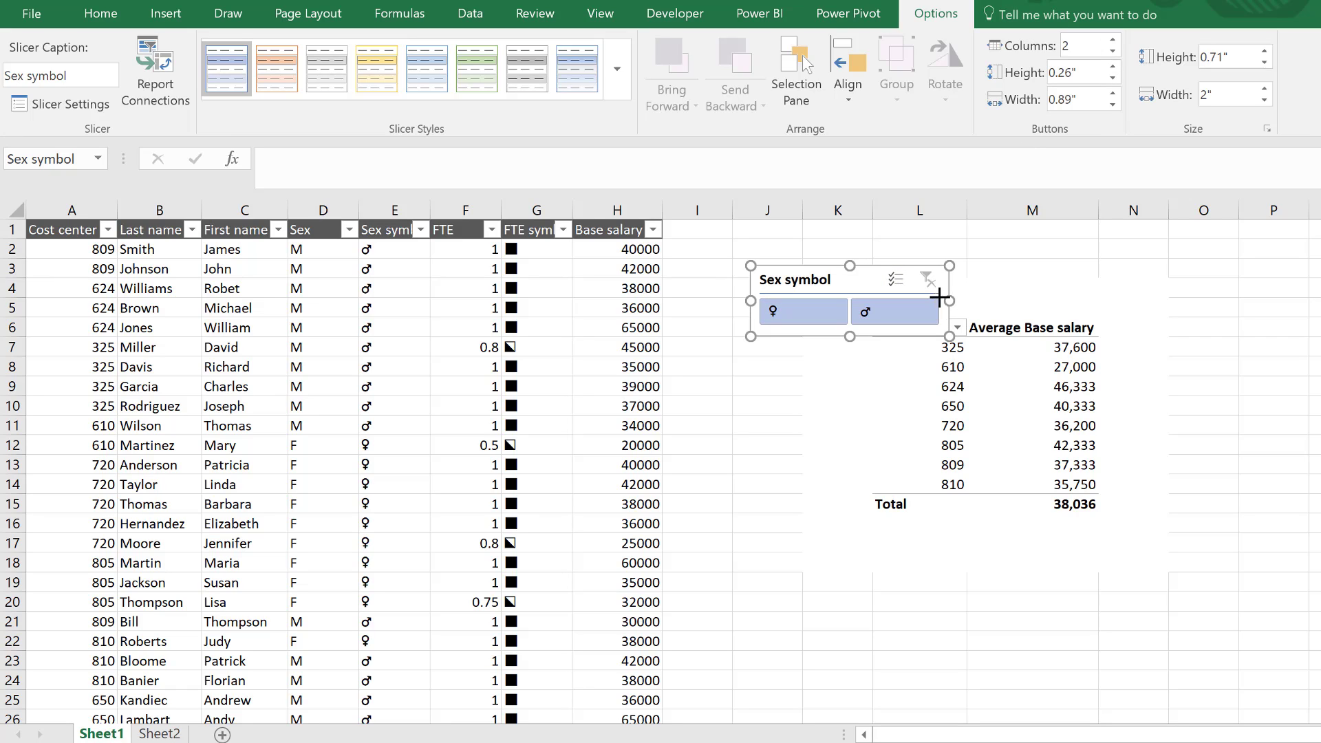
left_click_drag(950, 301, 889, 301)
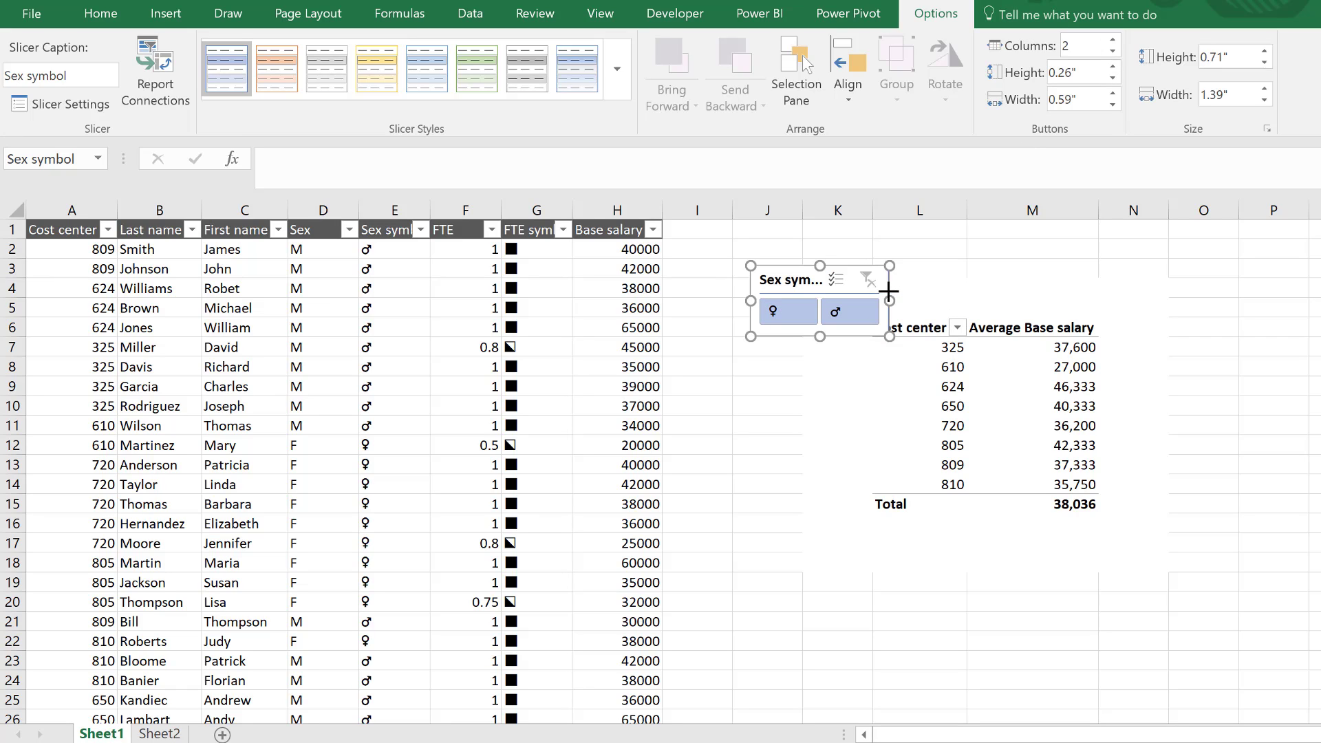
Step: Hide the Sex symbol slicer's header, apply the grey style, and place it above the pivot
right_click(777, 279)
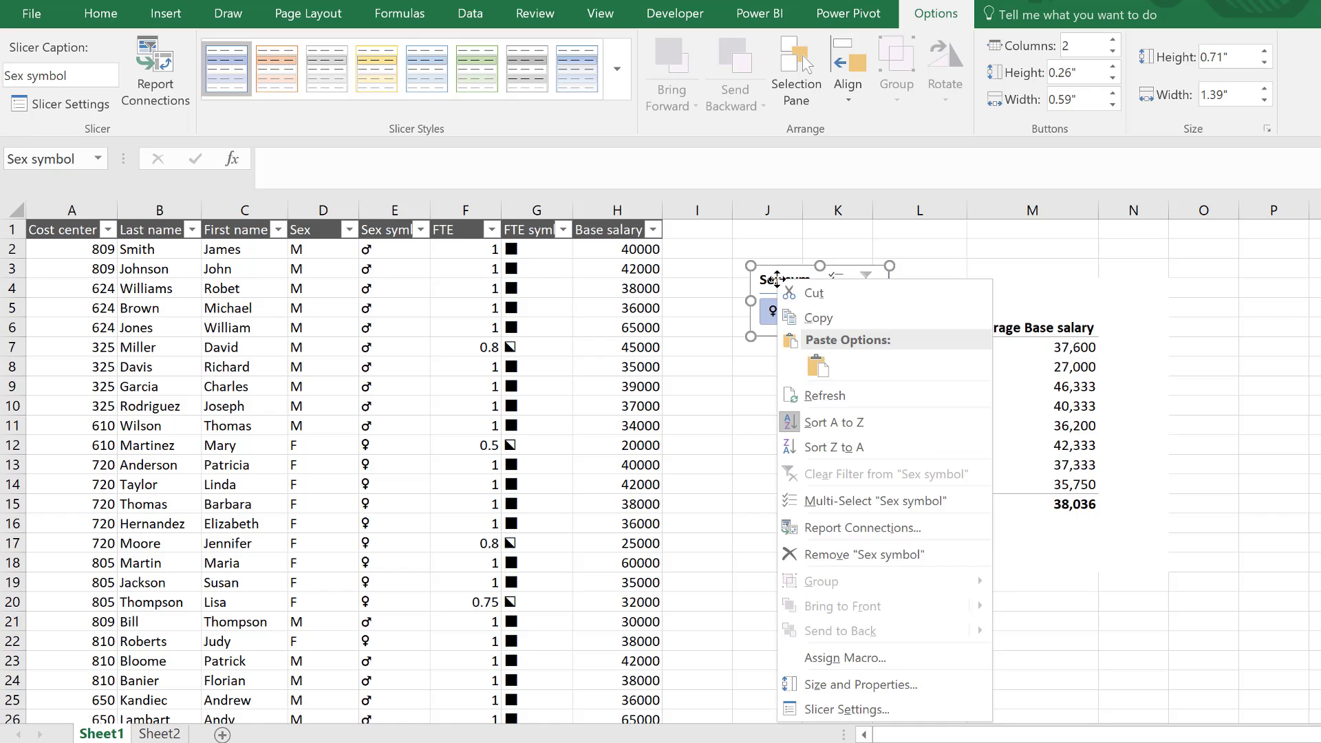
left_click(847, 707)
left_click(520, 336)
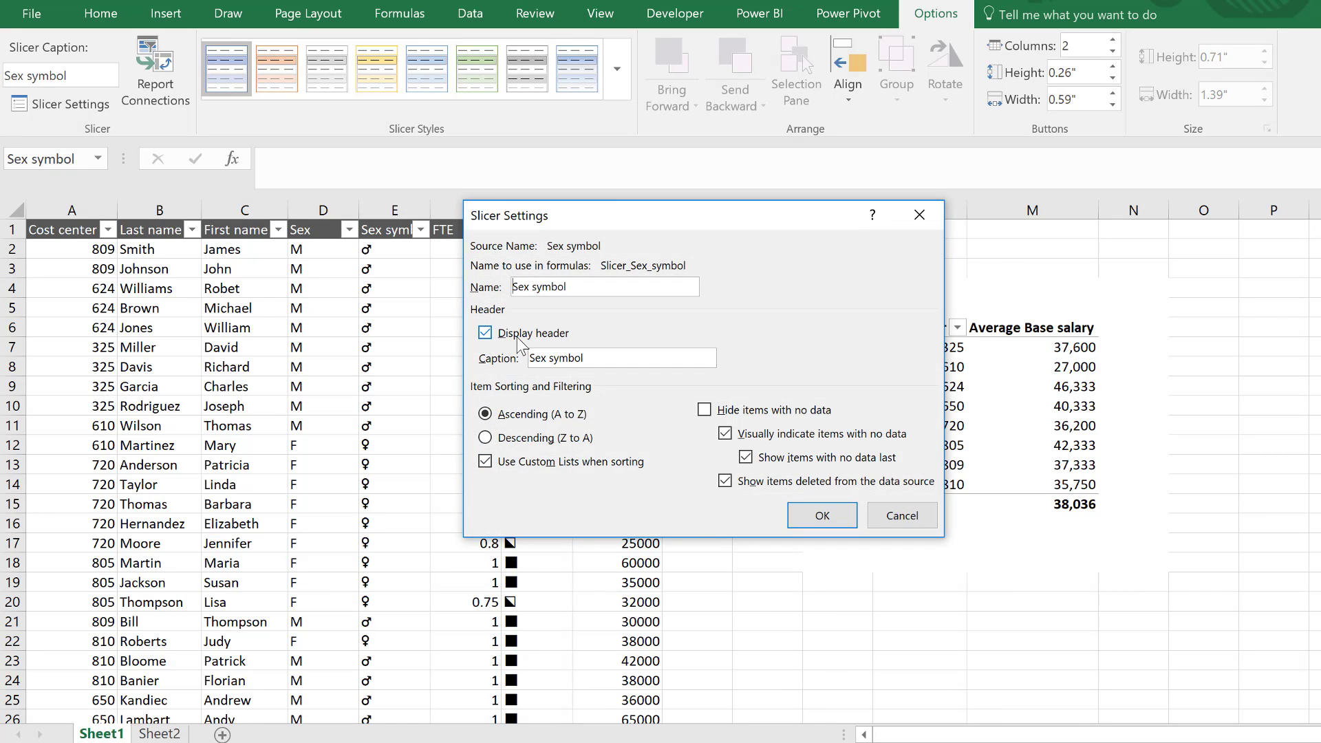
left_click(819, 516)
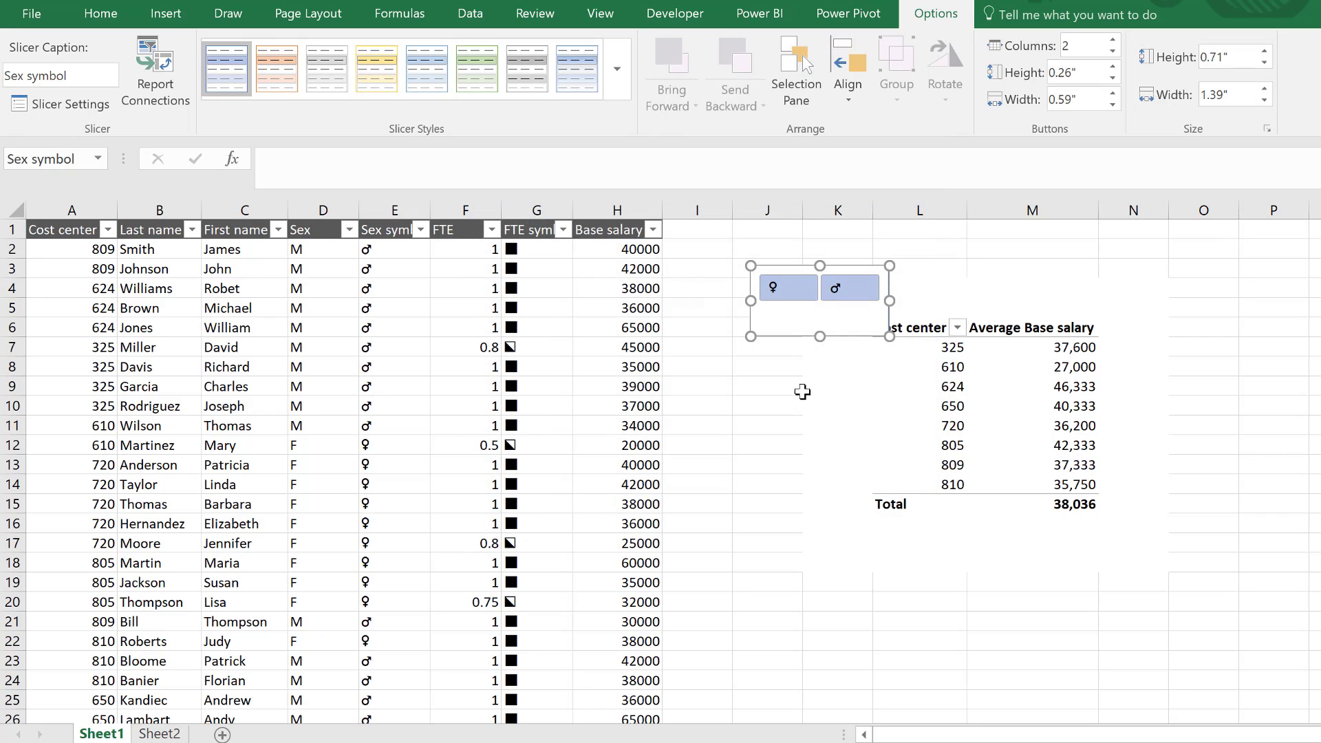
left_click_drag(819, 322, 819, 313)
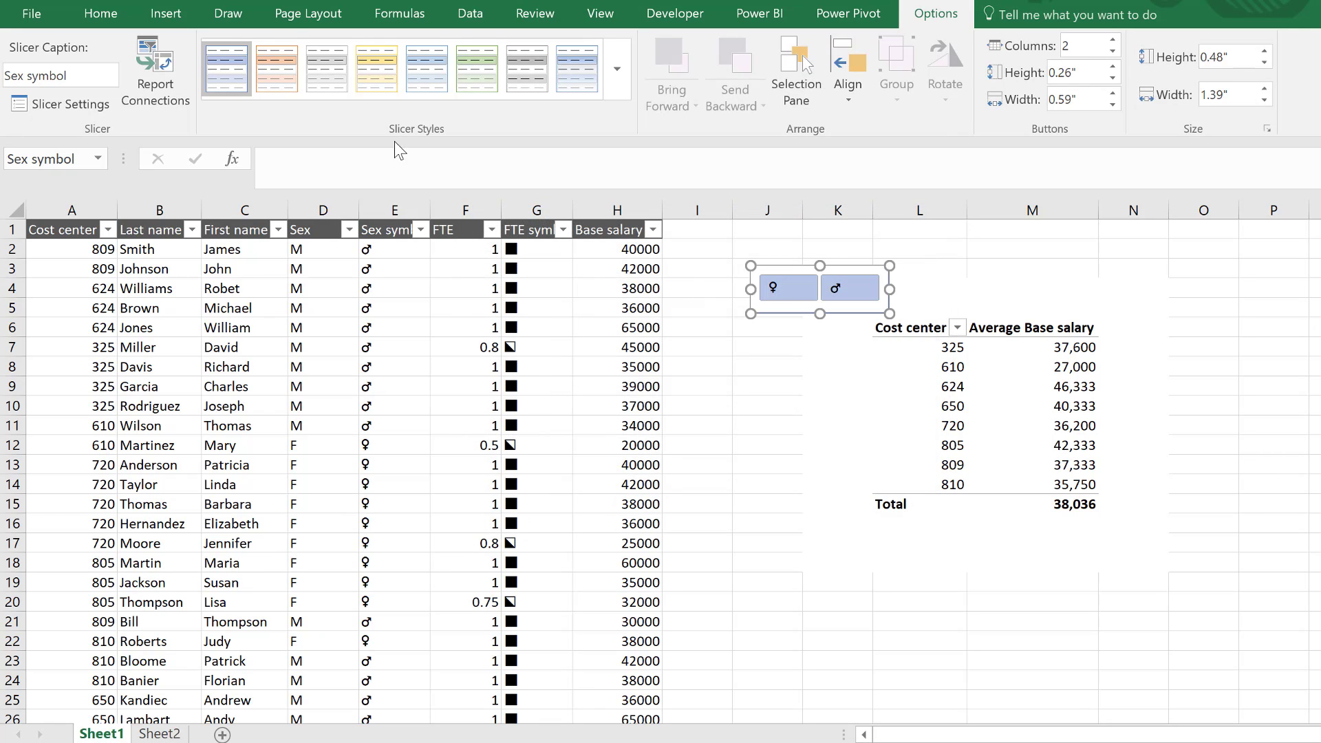
left_click(333, 80)
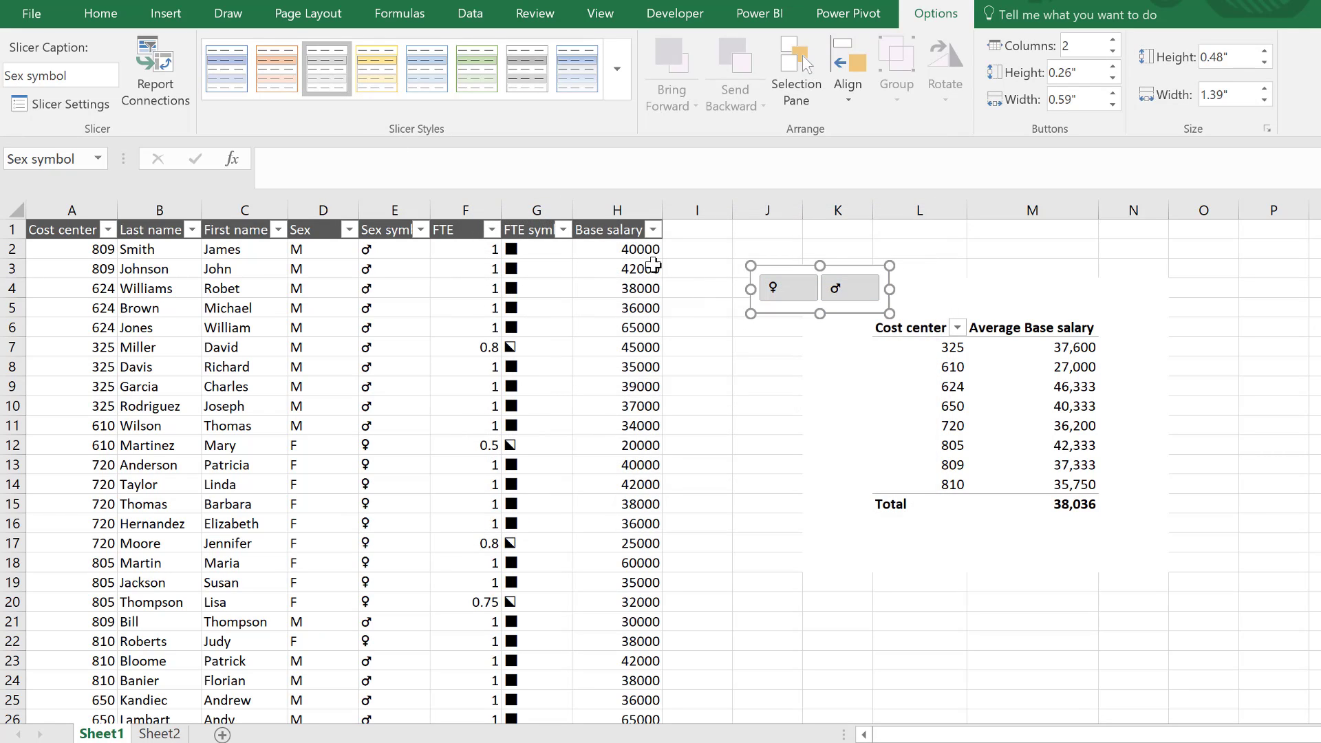
left_click(797, 262)
left_click_drag(790, 275, 881, 269)
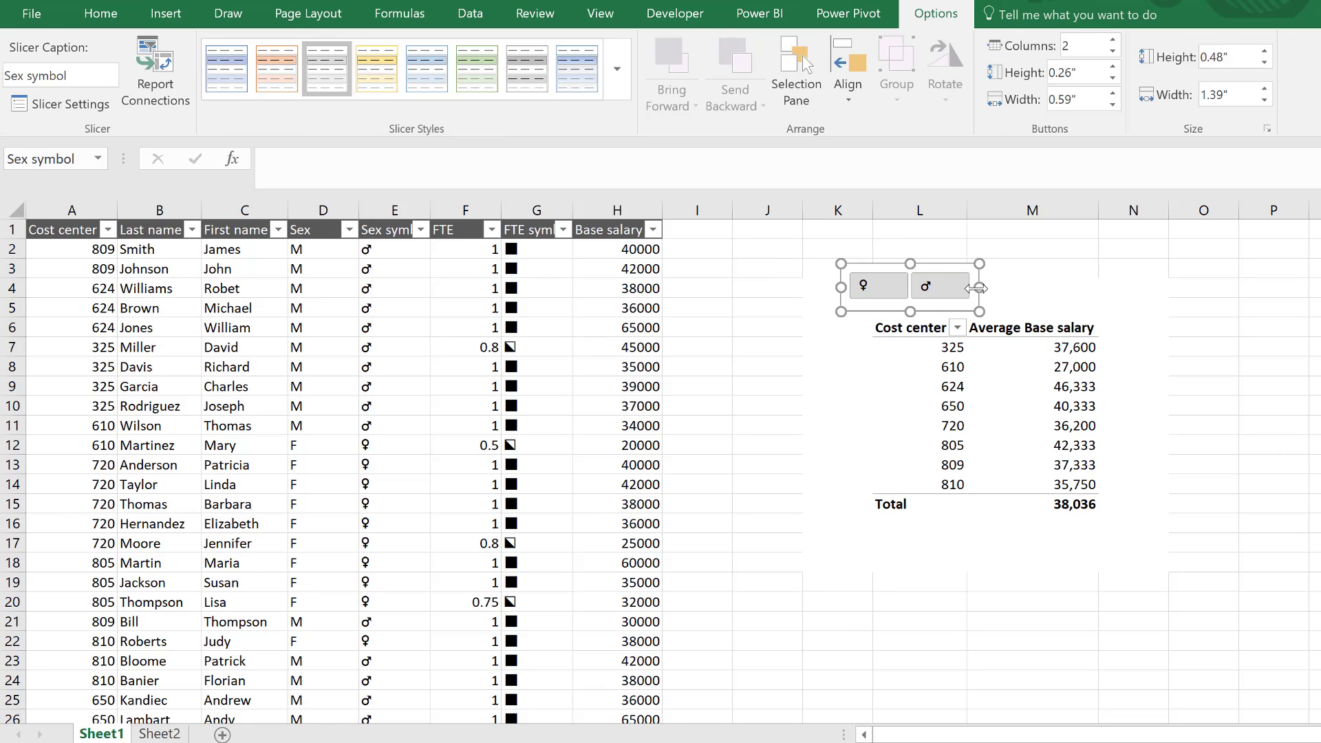
left_click(803, 355)
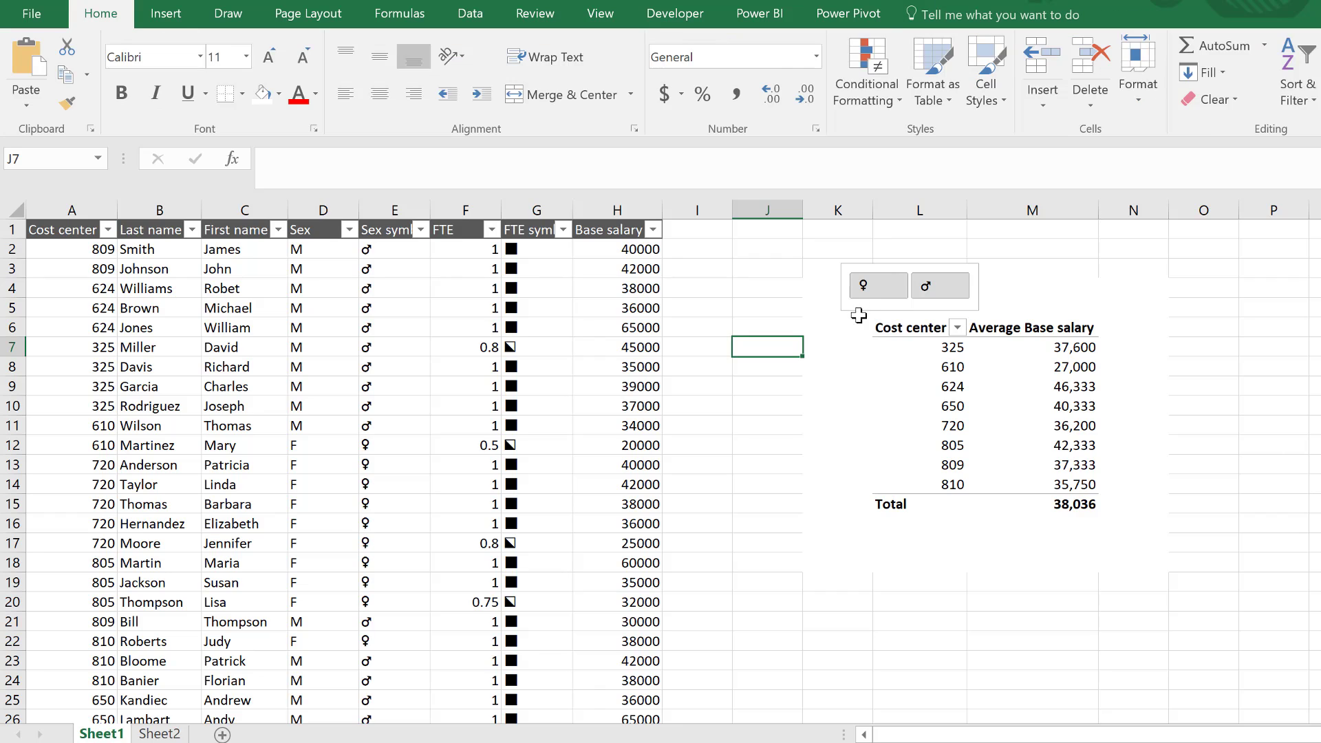
left_click(857, 311)
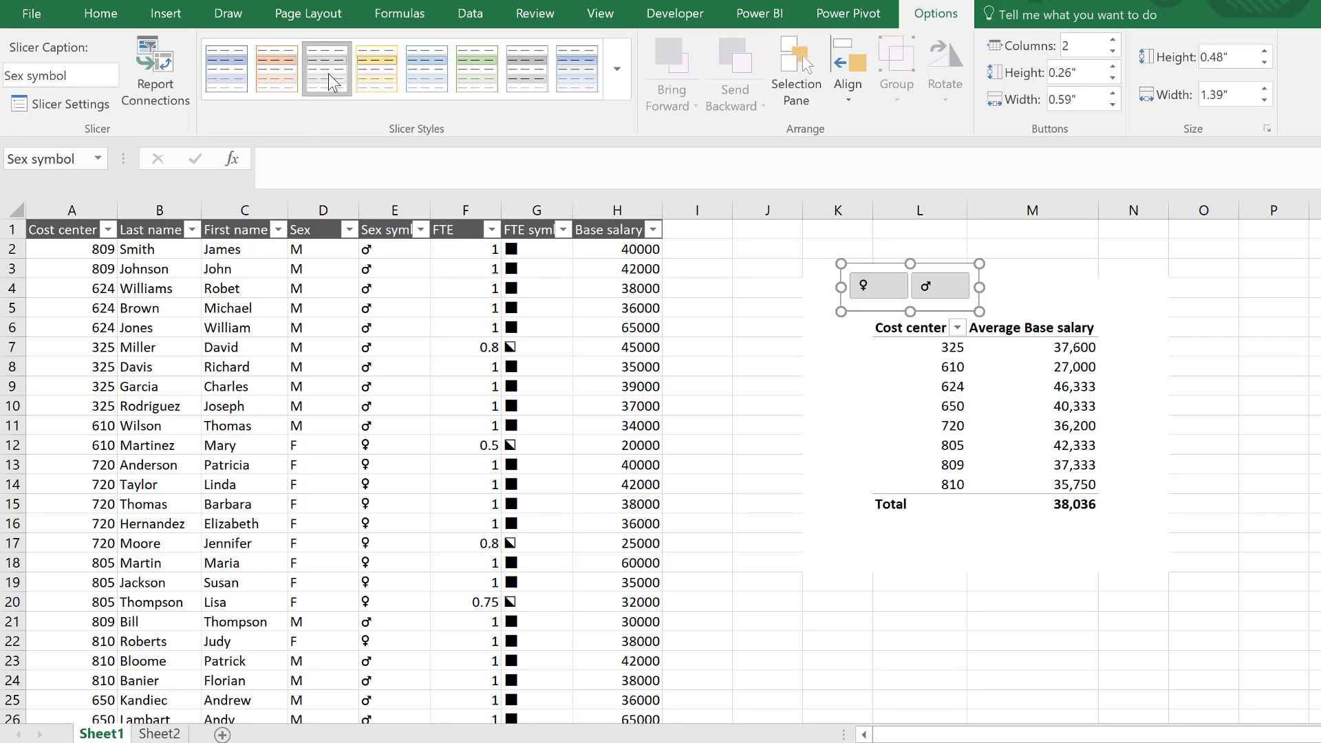
Step: Duplicate the grey slicer style as 'Slicer No Border' with no borders on the Whole Slicer element
right_click(329, 73)
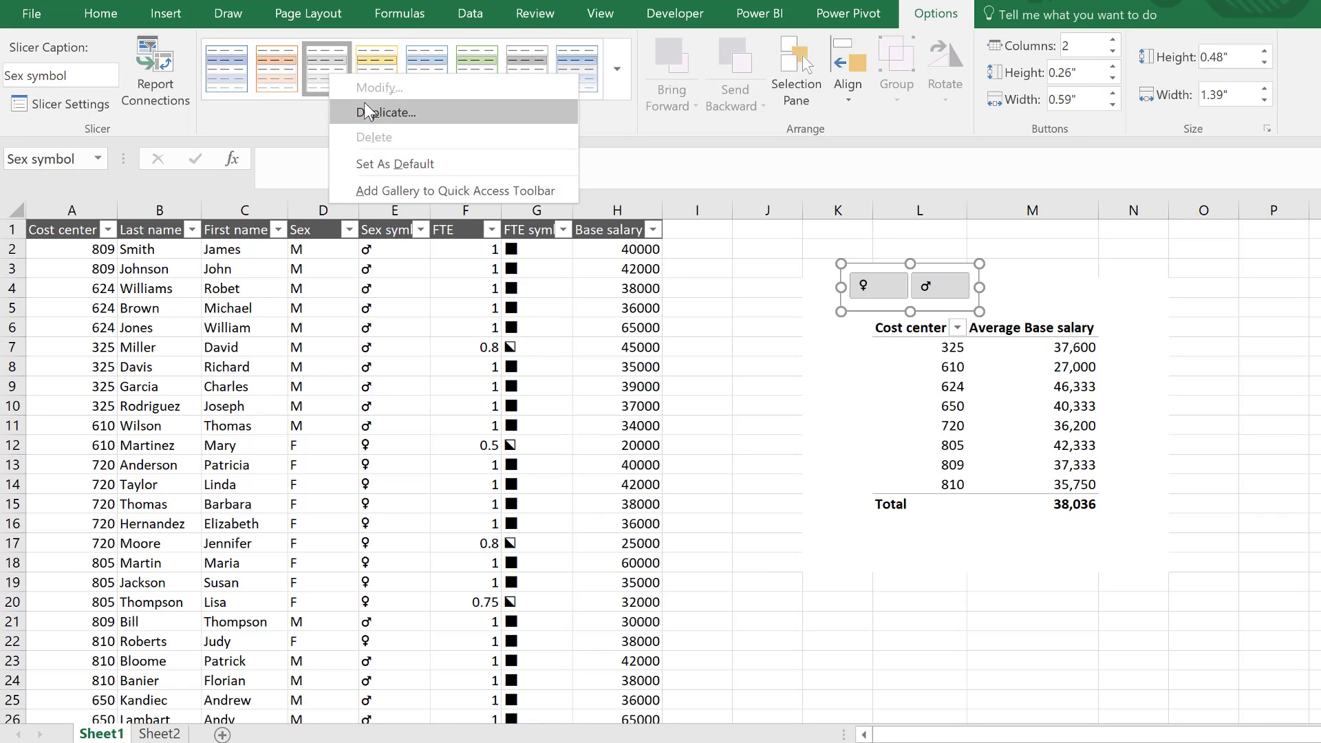
left_click(386, 113)
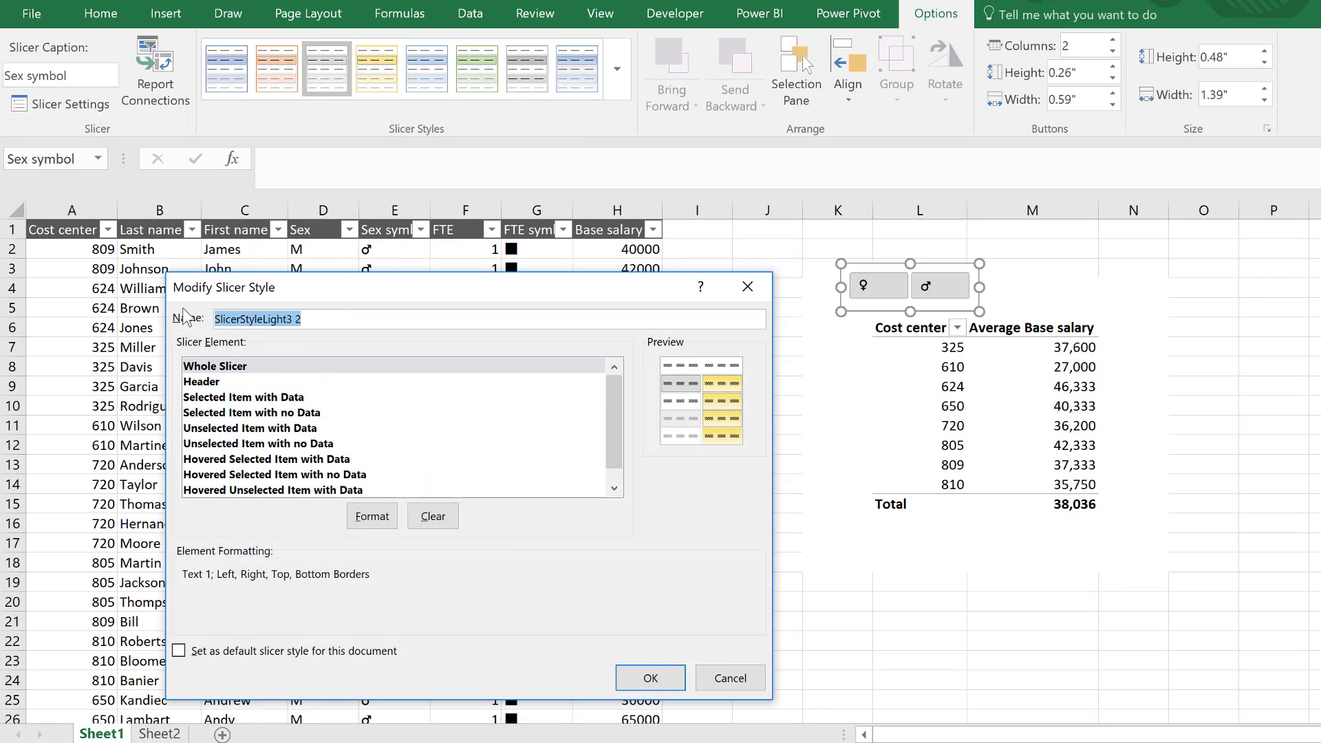
type("Slicer No Border")
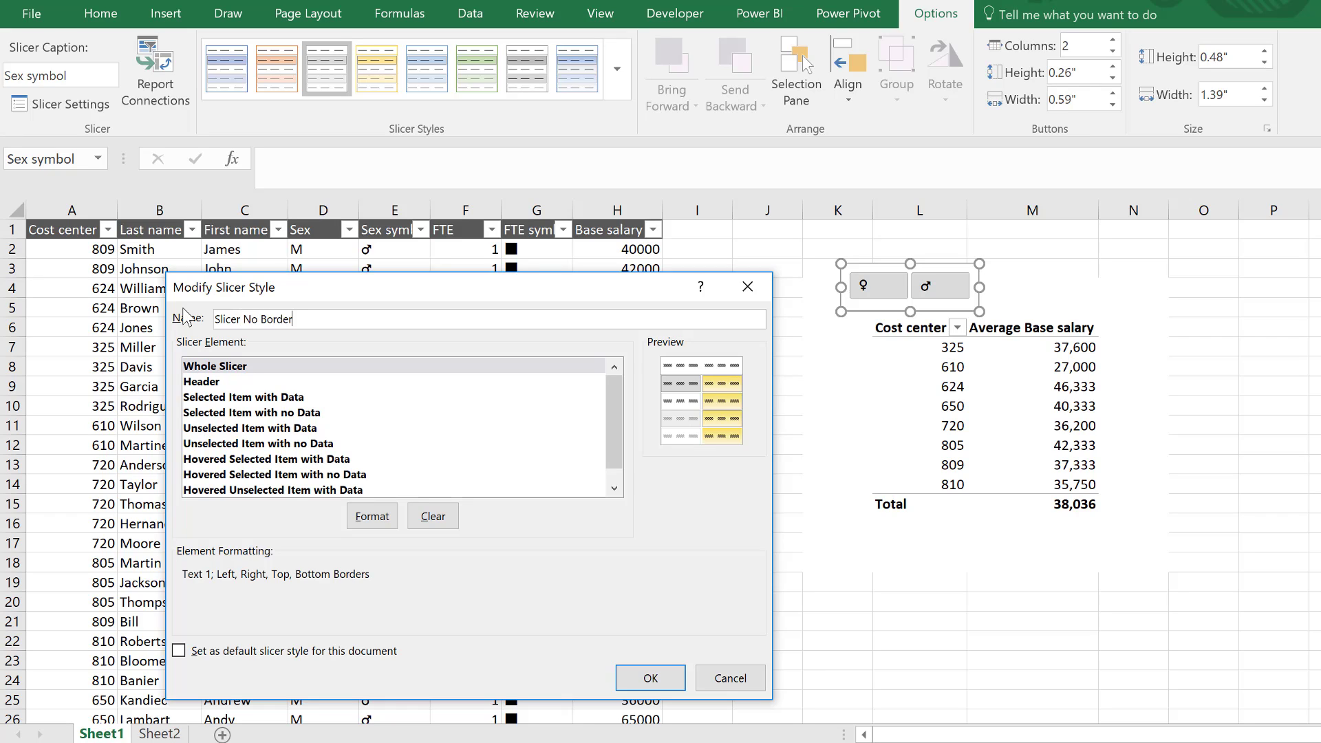
left_click(233, 373)
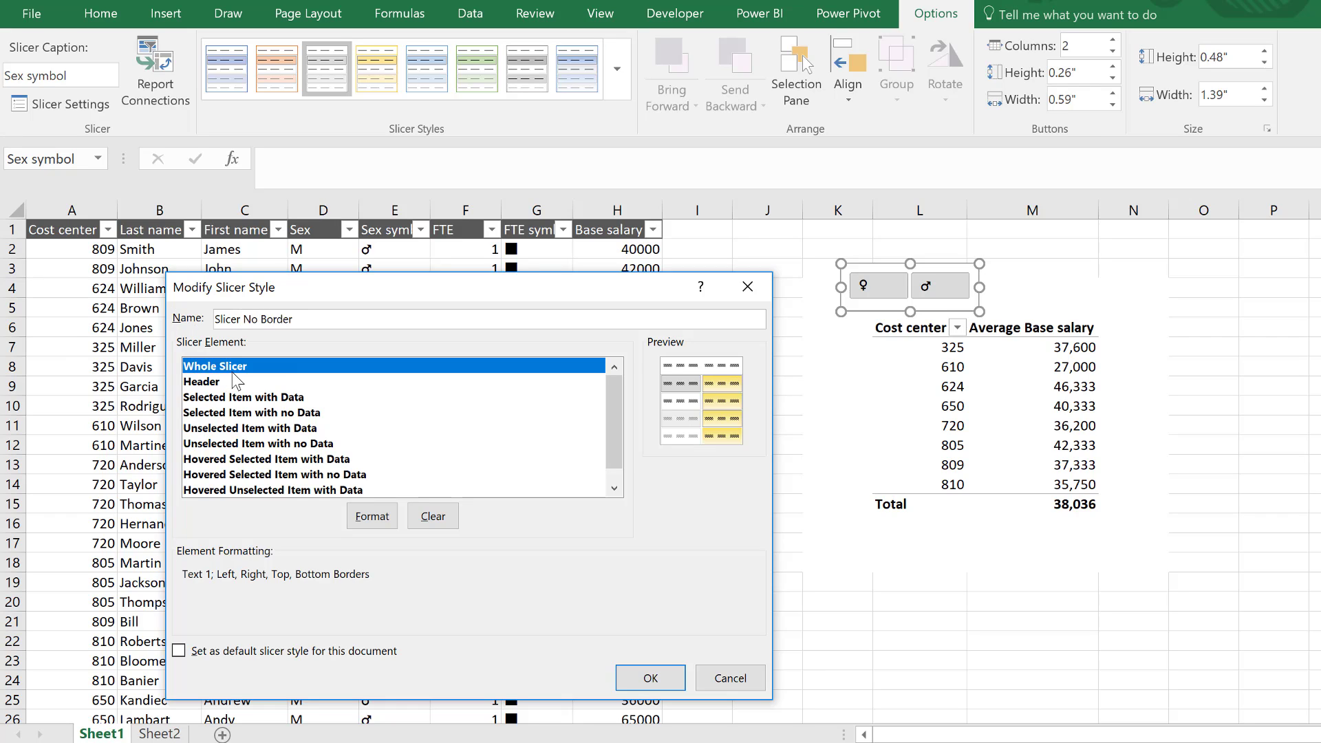
left_click(372, 516)
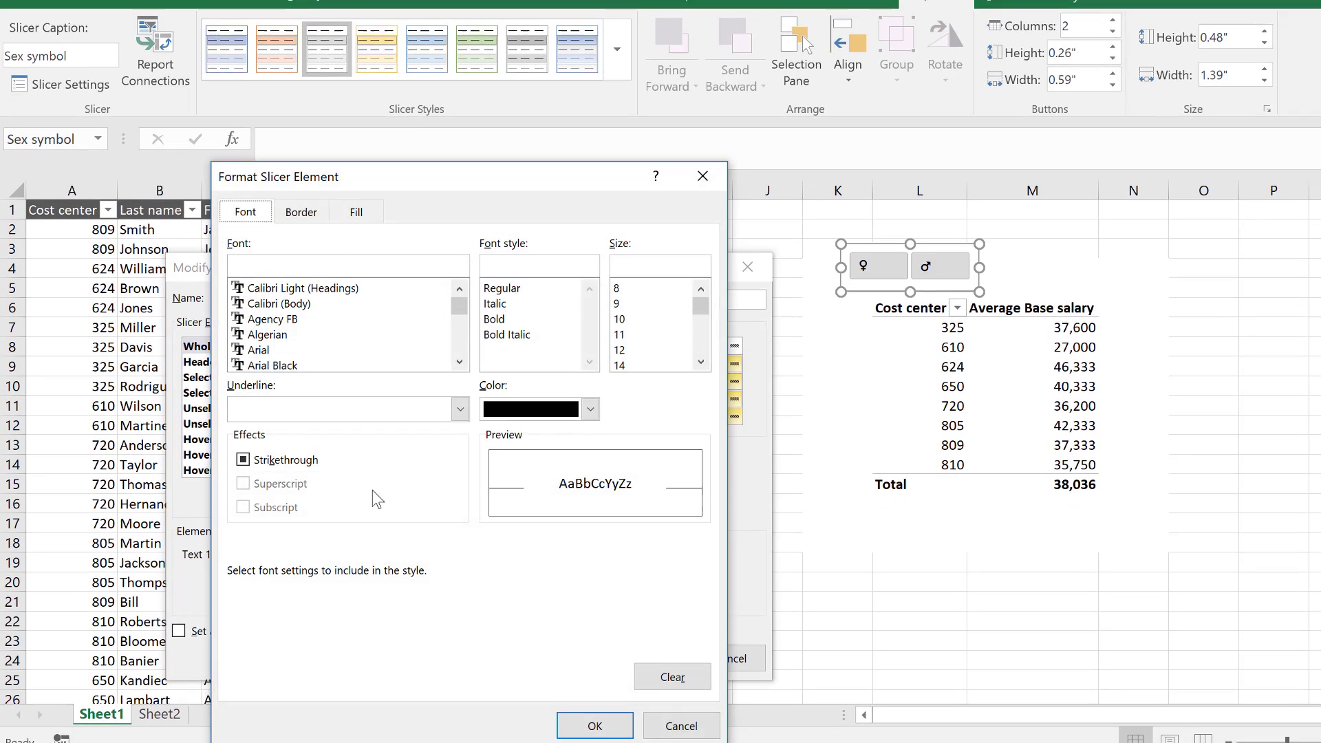
left_click(303, 205)
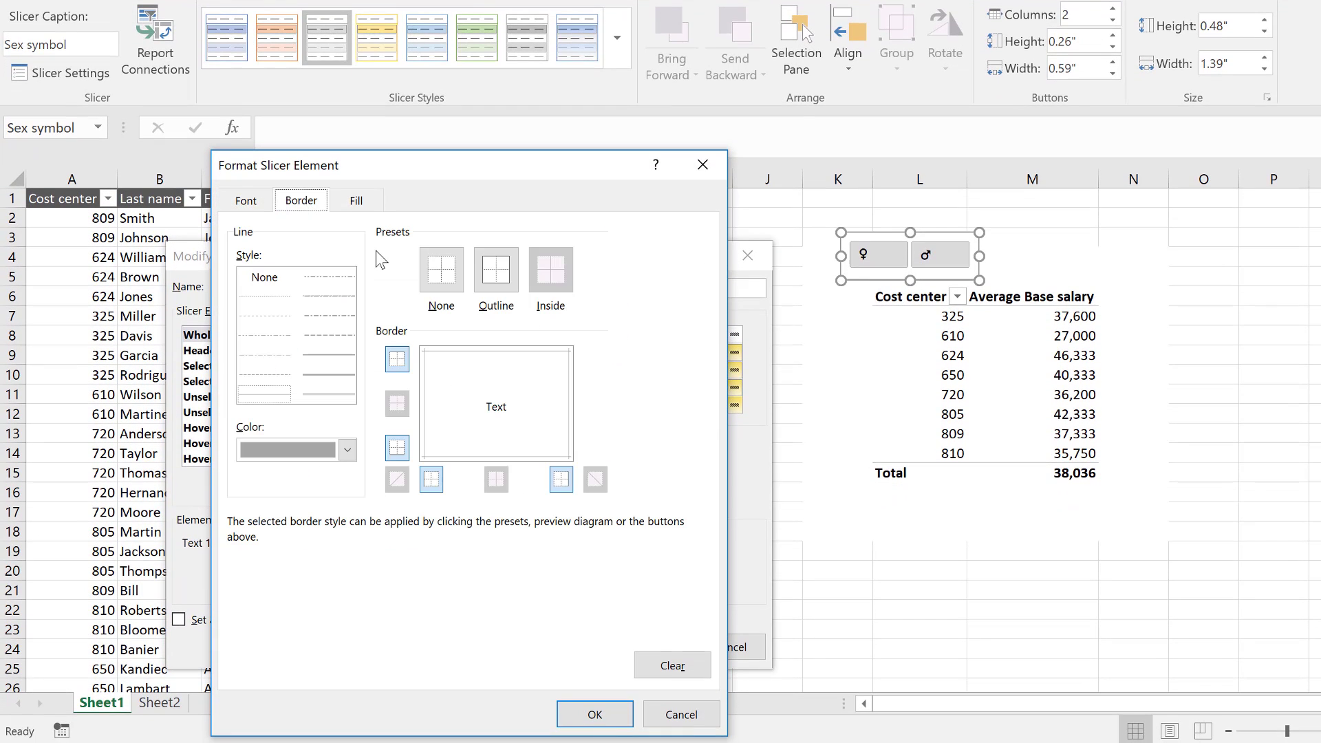
left_click(433, 274)
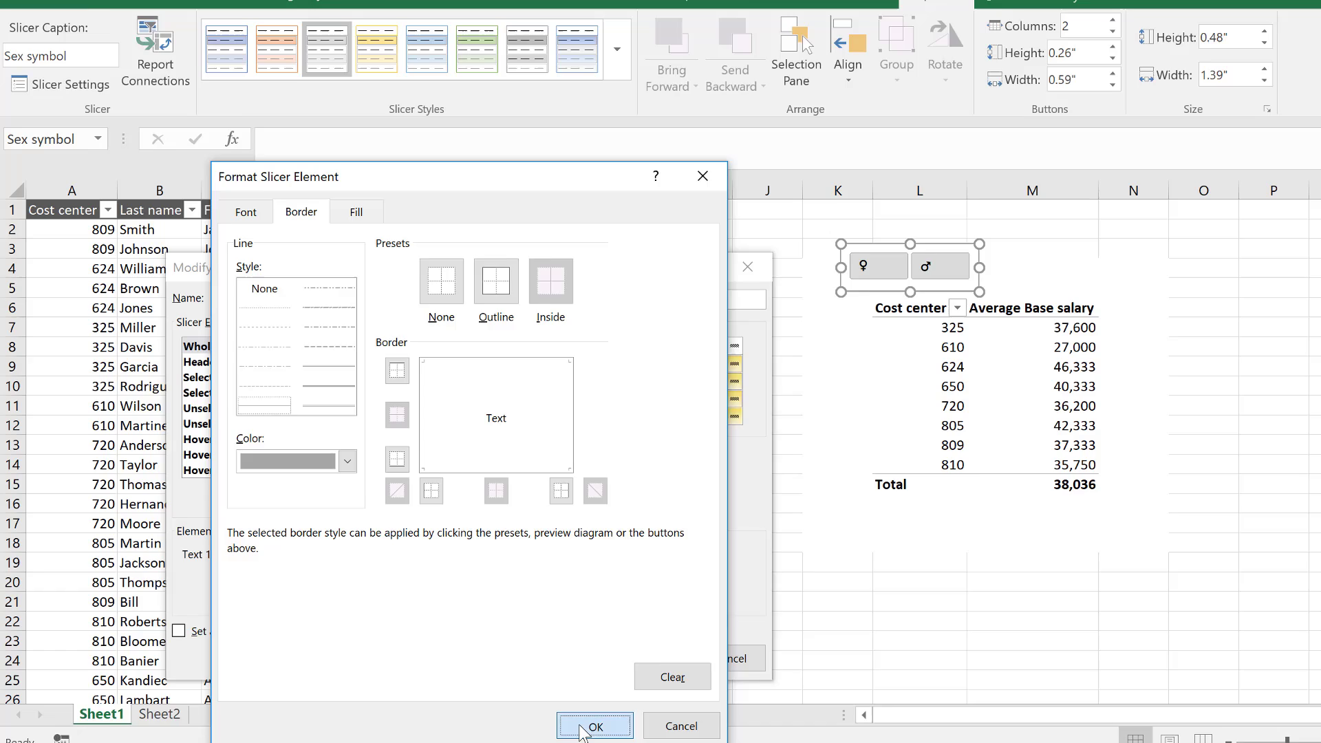
left_click(581, 729)
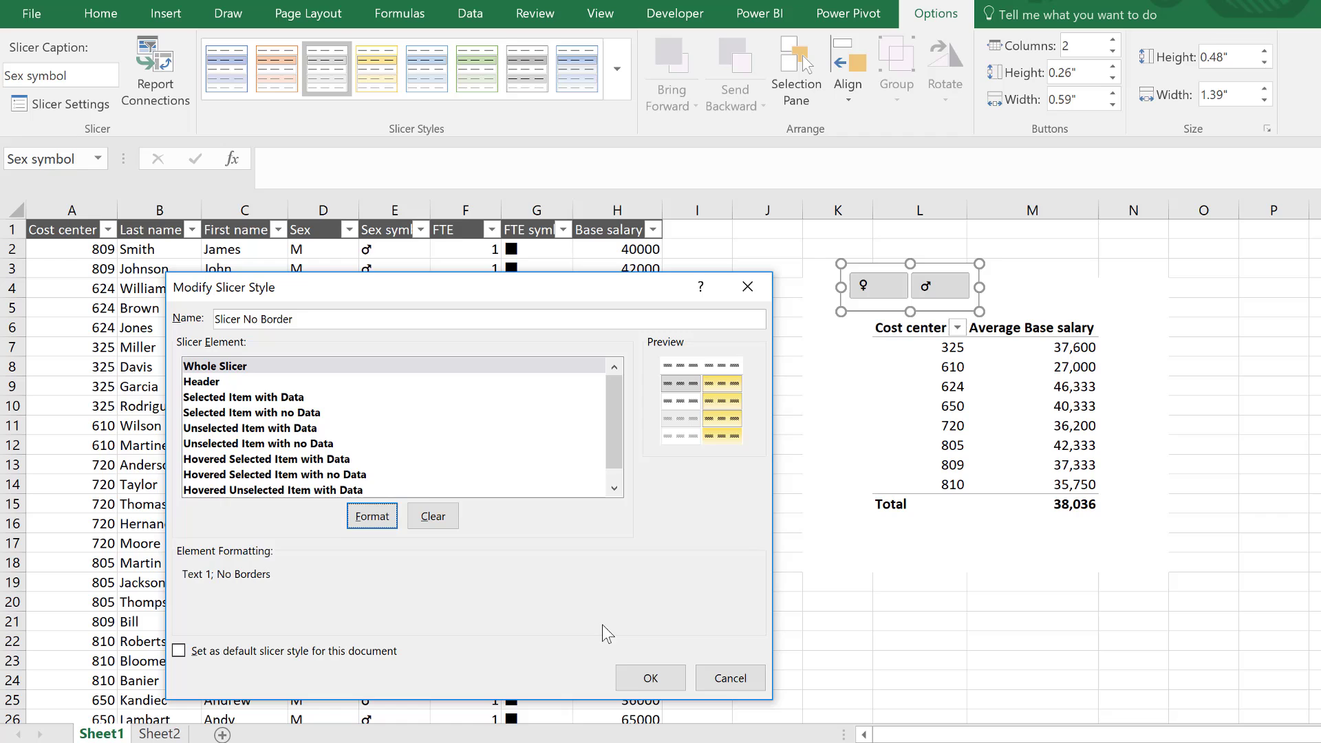
left_click(637, 671)
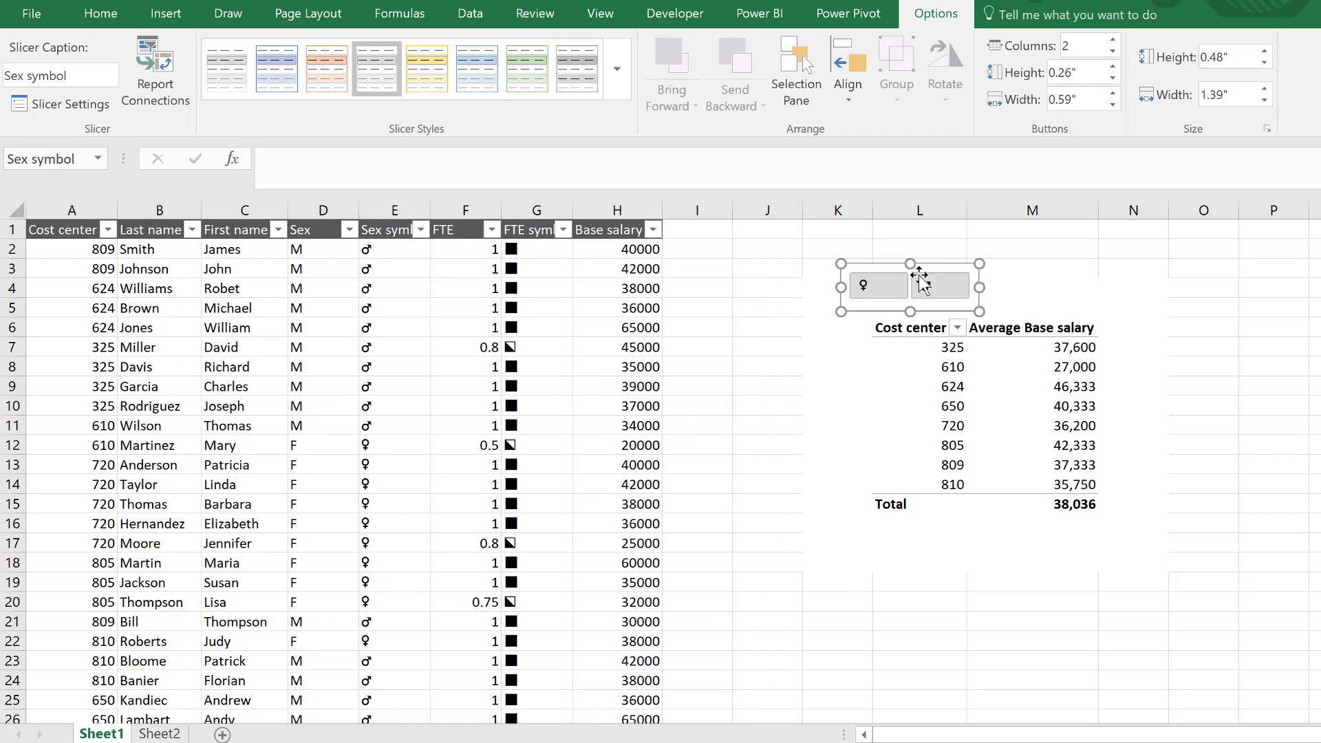
Step: Apply the custom 'Slicer No Border' style to the Sex symbol slicer
left_click(1208, 427)
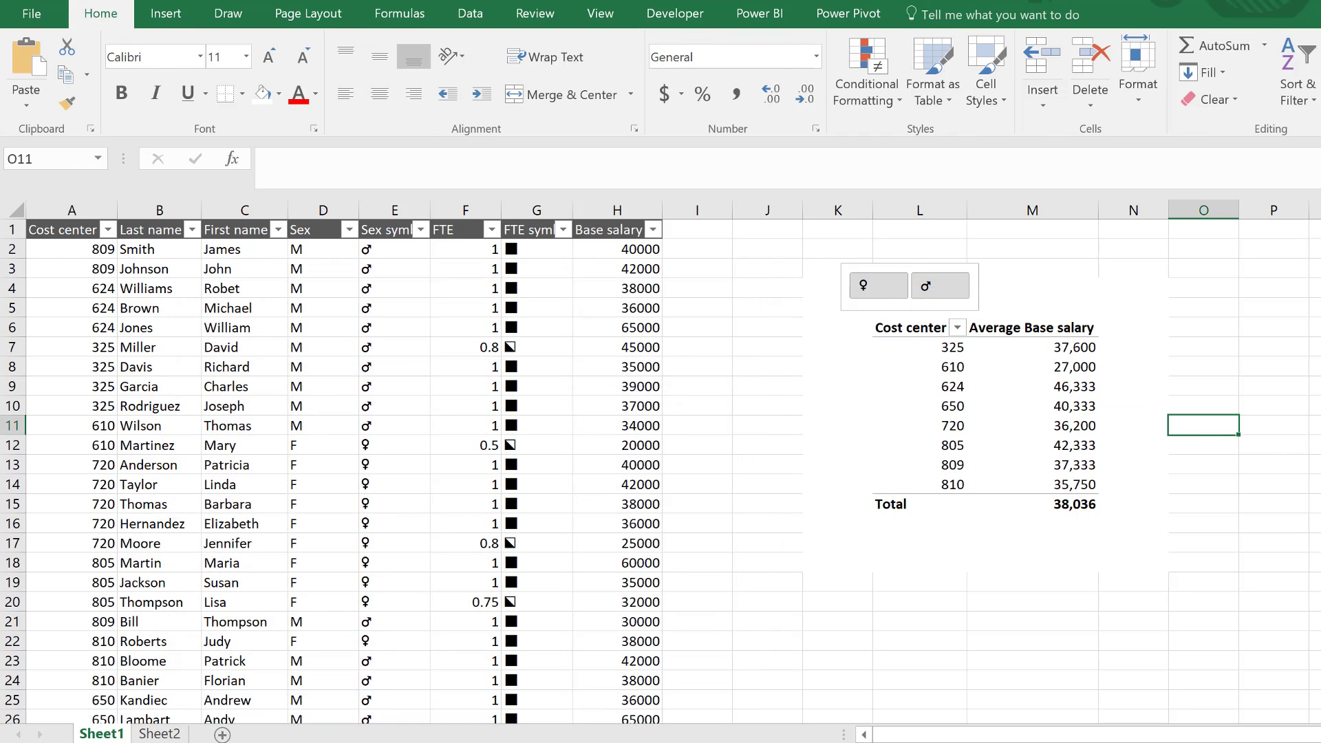
left_click(897, 310)
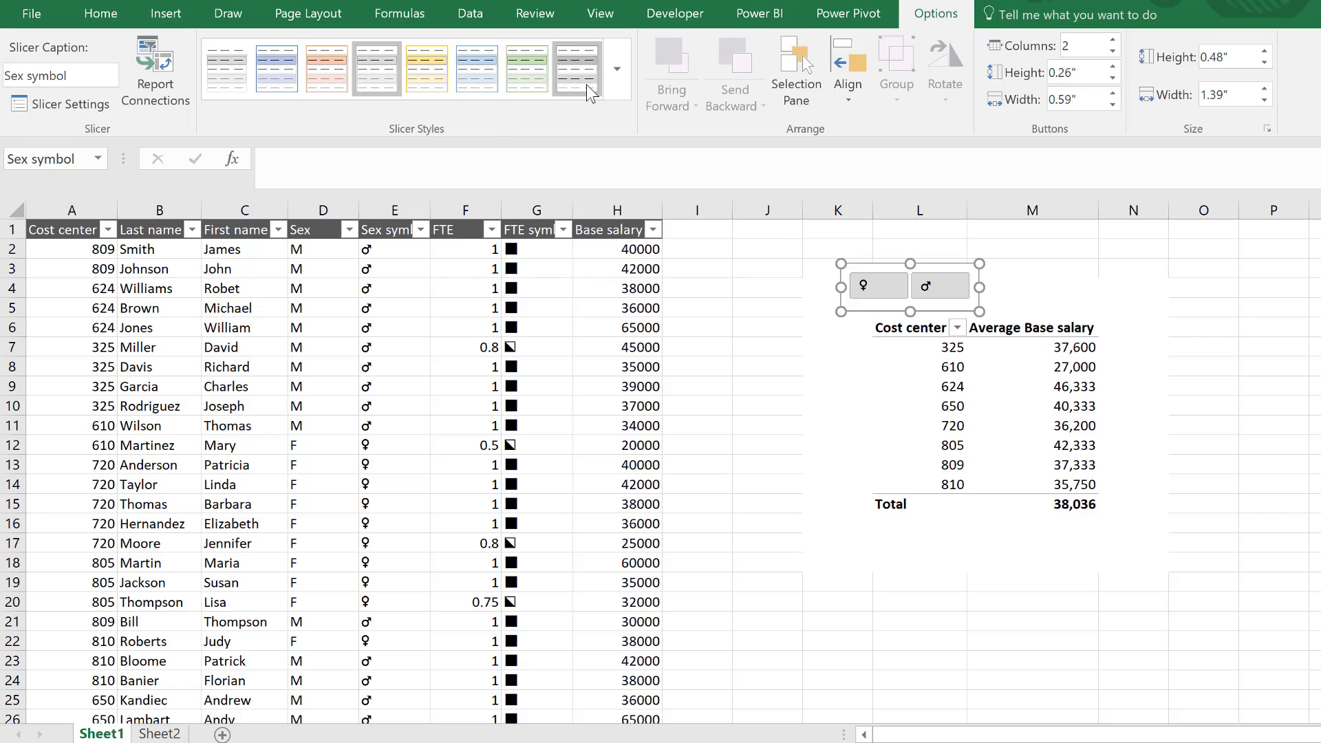
left_click(610, 74)
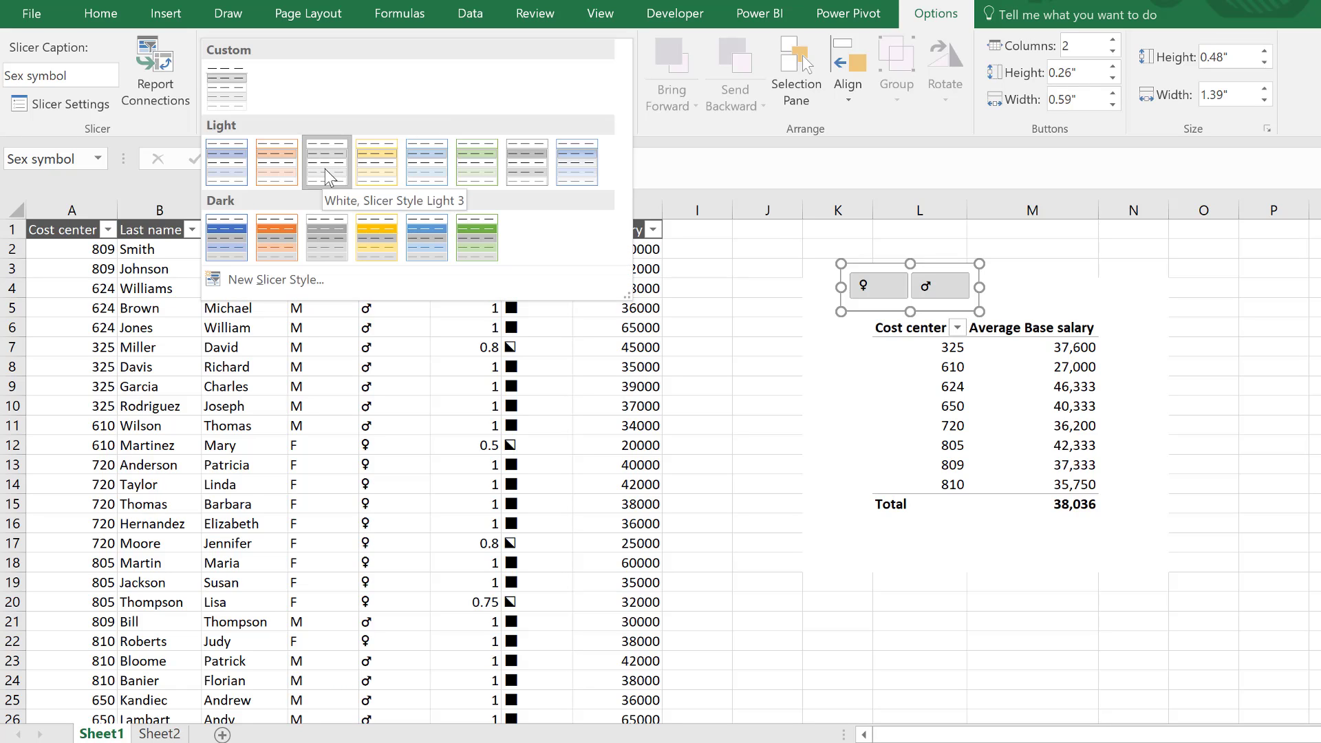
left_click(235, 97)
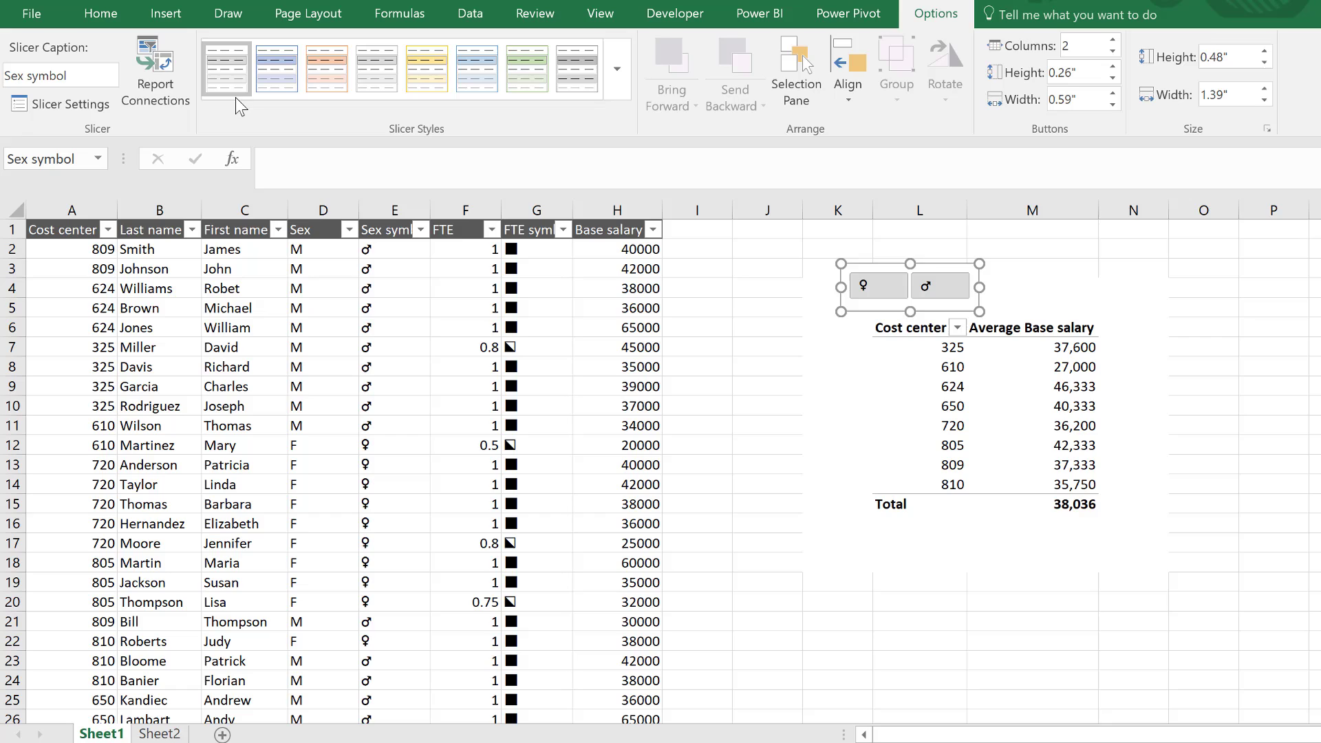
left_click(1204, 405)
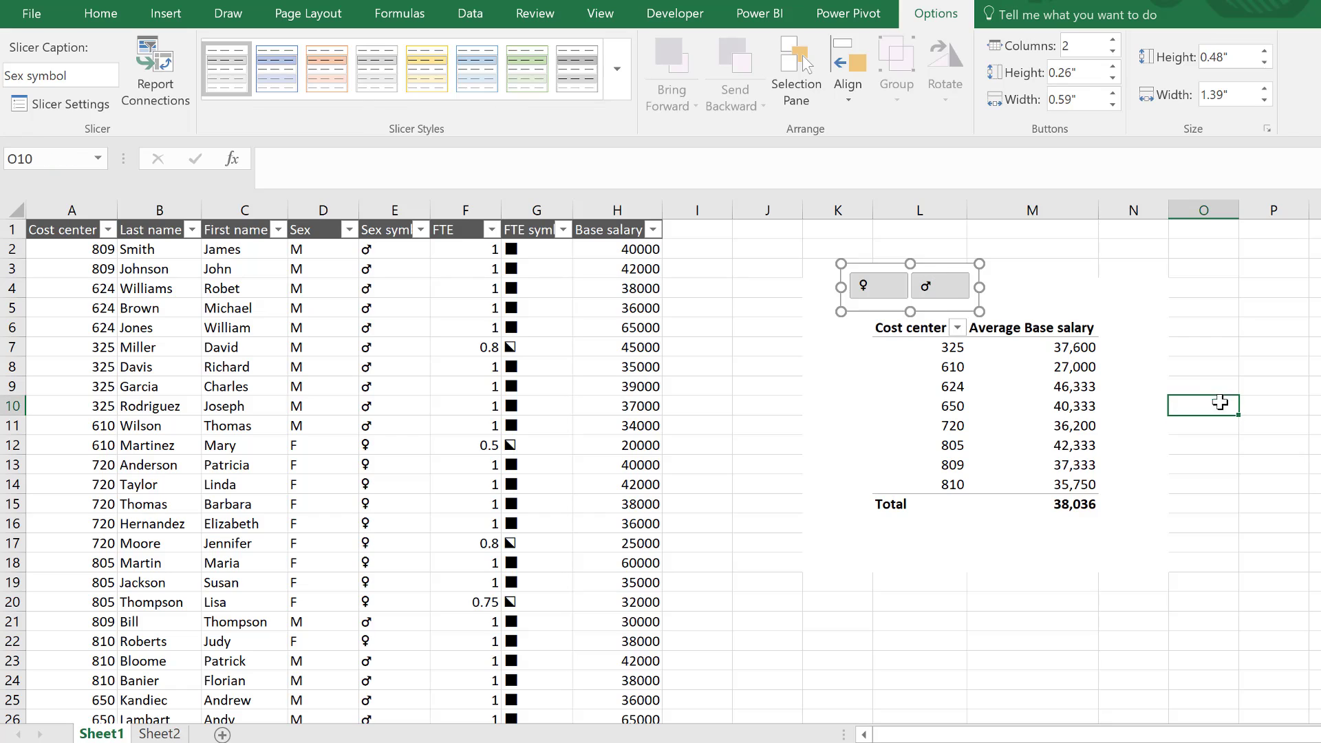
Step: Filter the pivot with ♀, then ♂, ending on ♀ (six cost centers, 34,077)
left_click(878, 291)
left_click(920, 290)
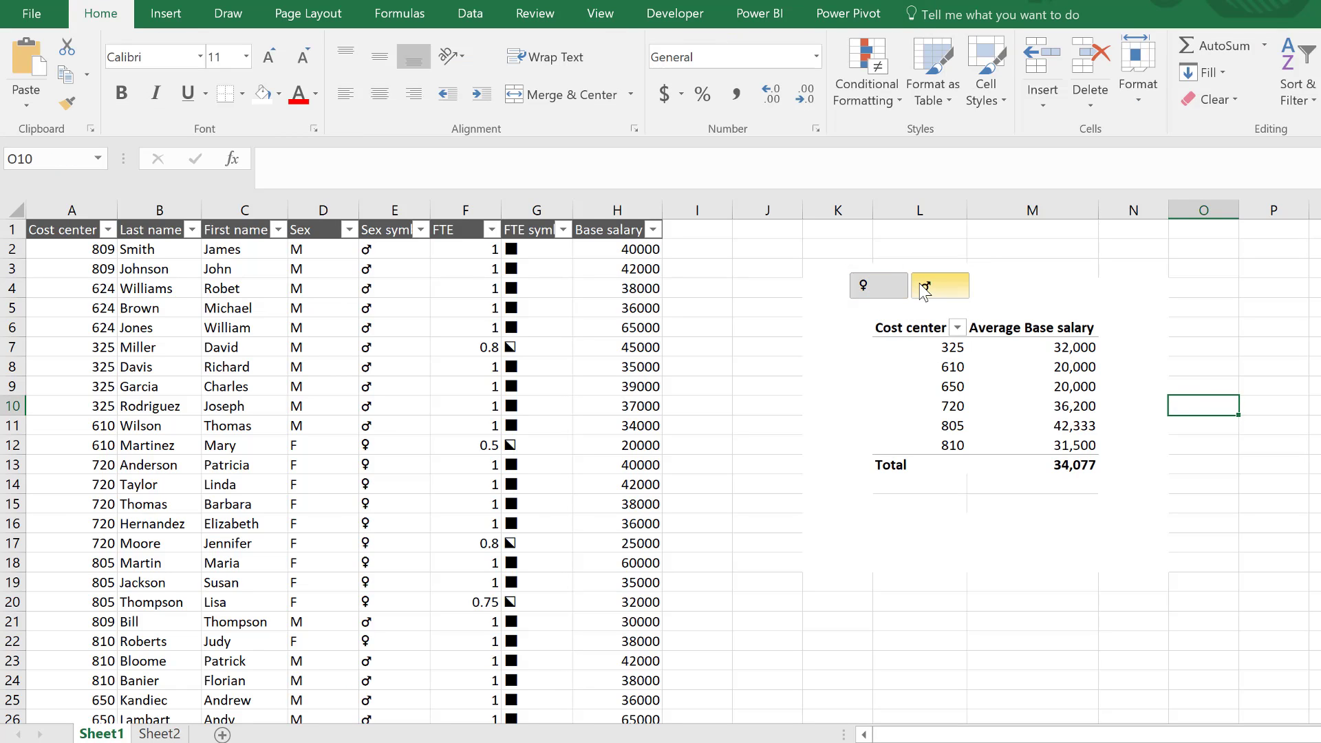
left_click(882, 292)
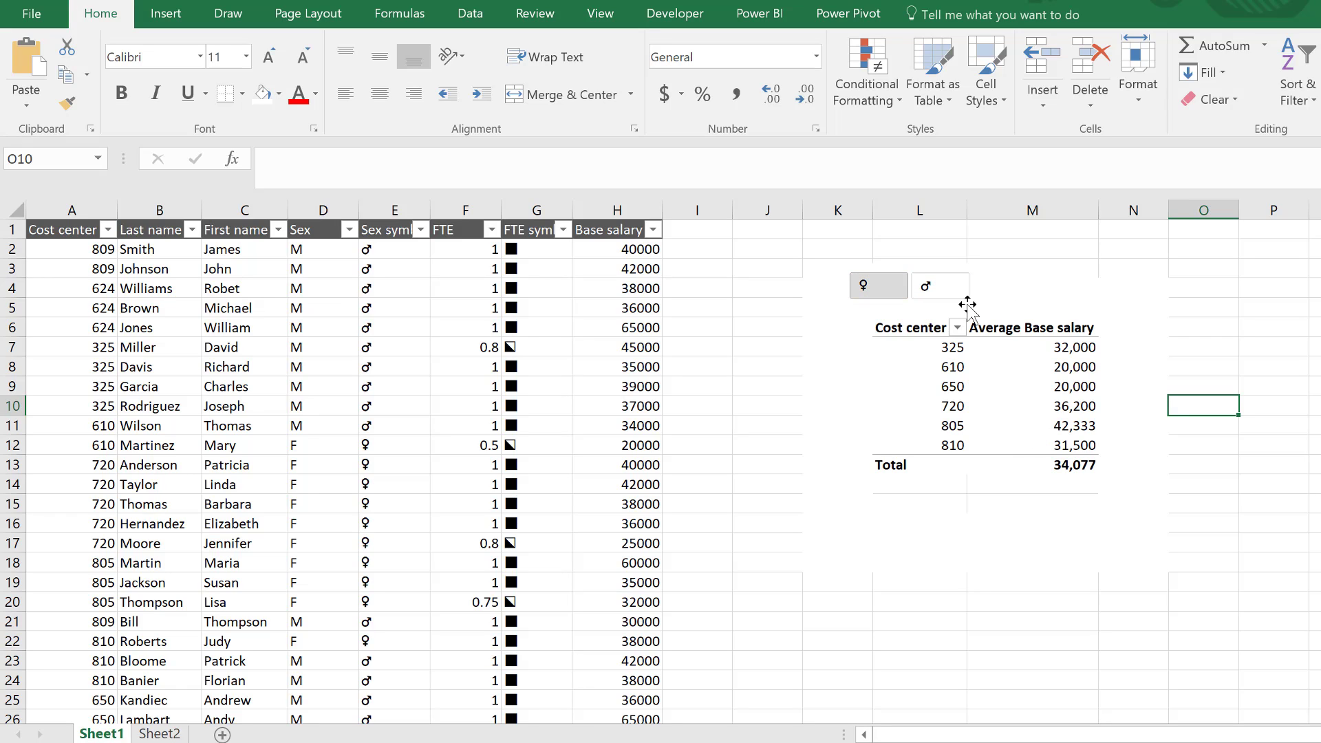
left_click(951, 384)
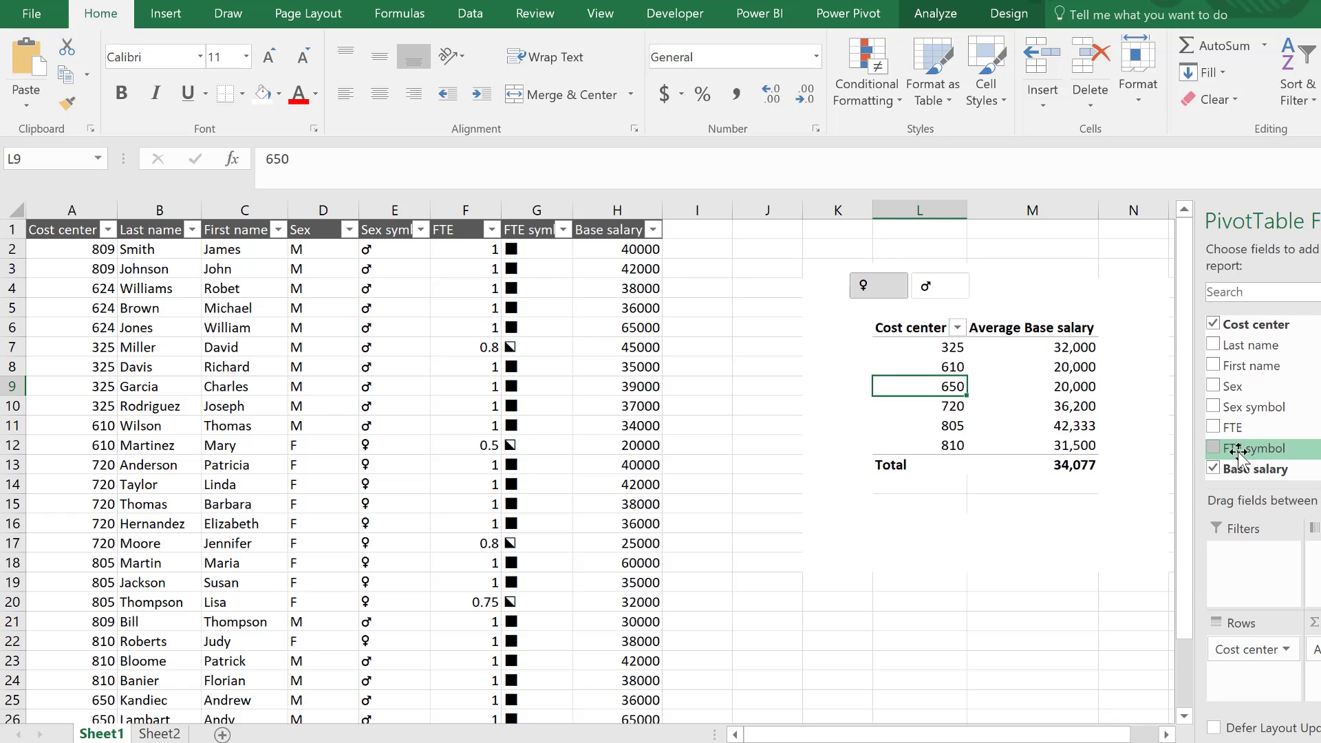
Step: Add an FTE symbol slicer in the custom grey style beside the pivot table
right_click(1239, 451)
left_click(1153, 559)
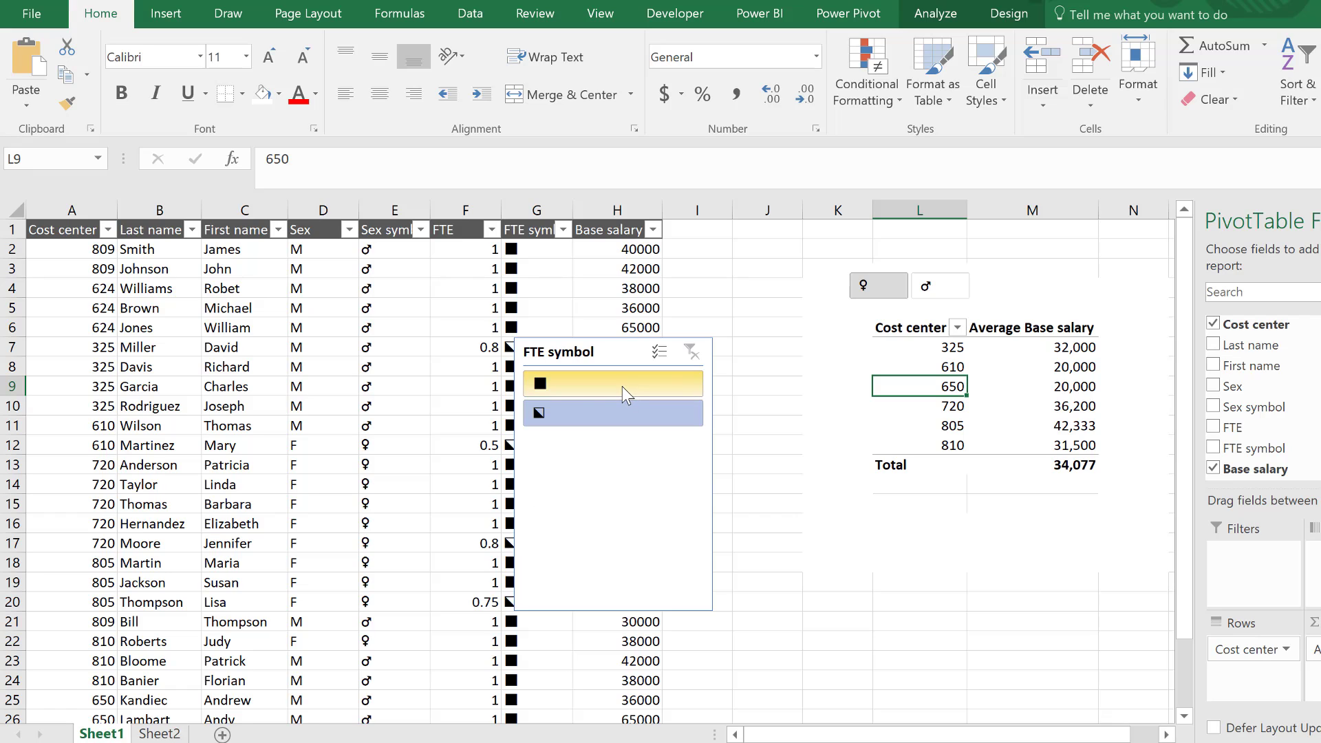
left_click(585, 578)
left_click_drag(613, 612, 633, 446)
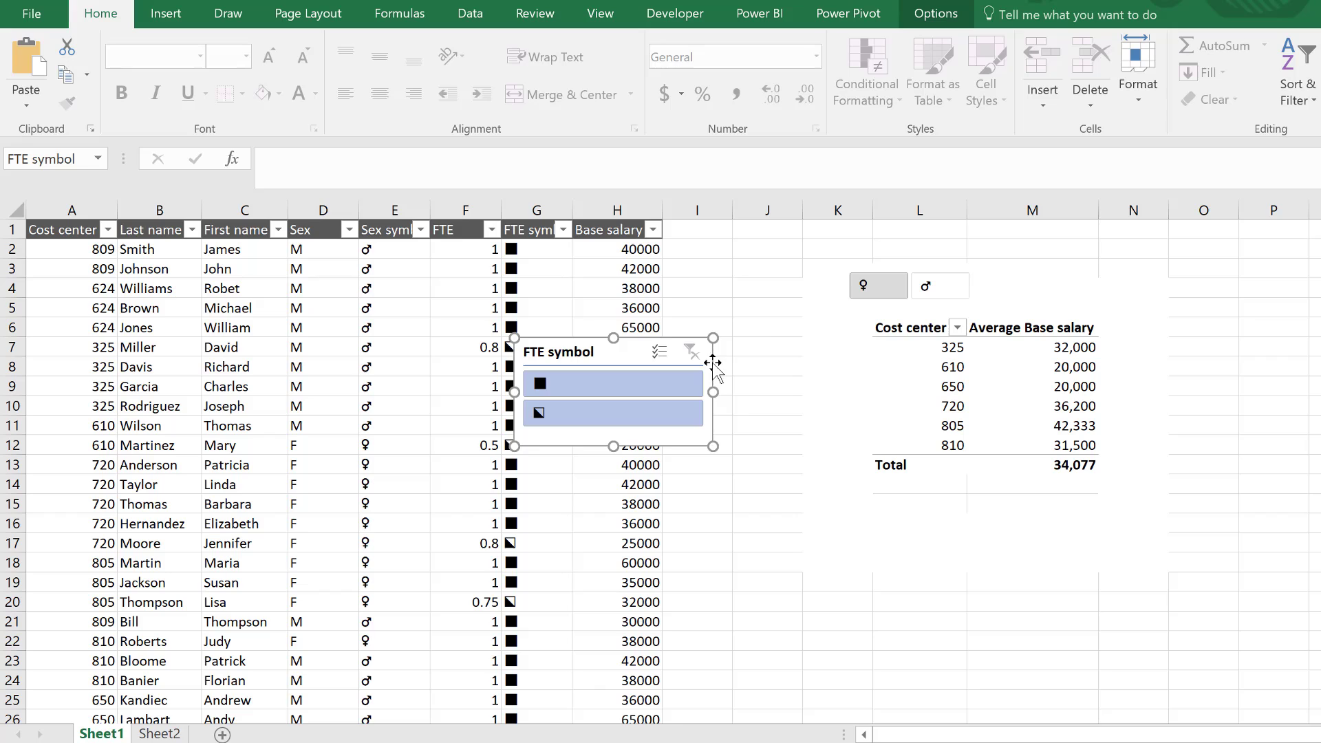
left_click(936, 14)
left_click(617, 69)
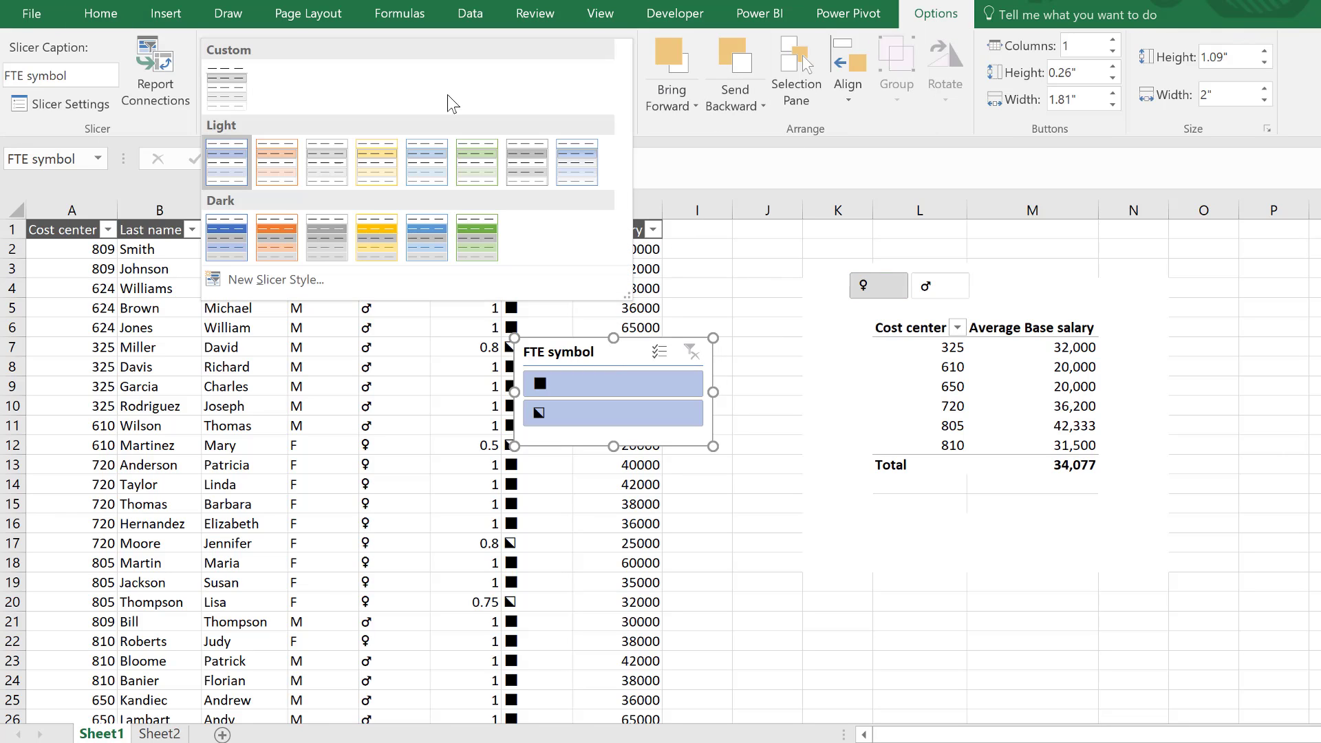
left_click(256, 88)
left_click_drag(556, 338, 1059, 246)
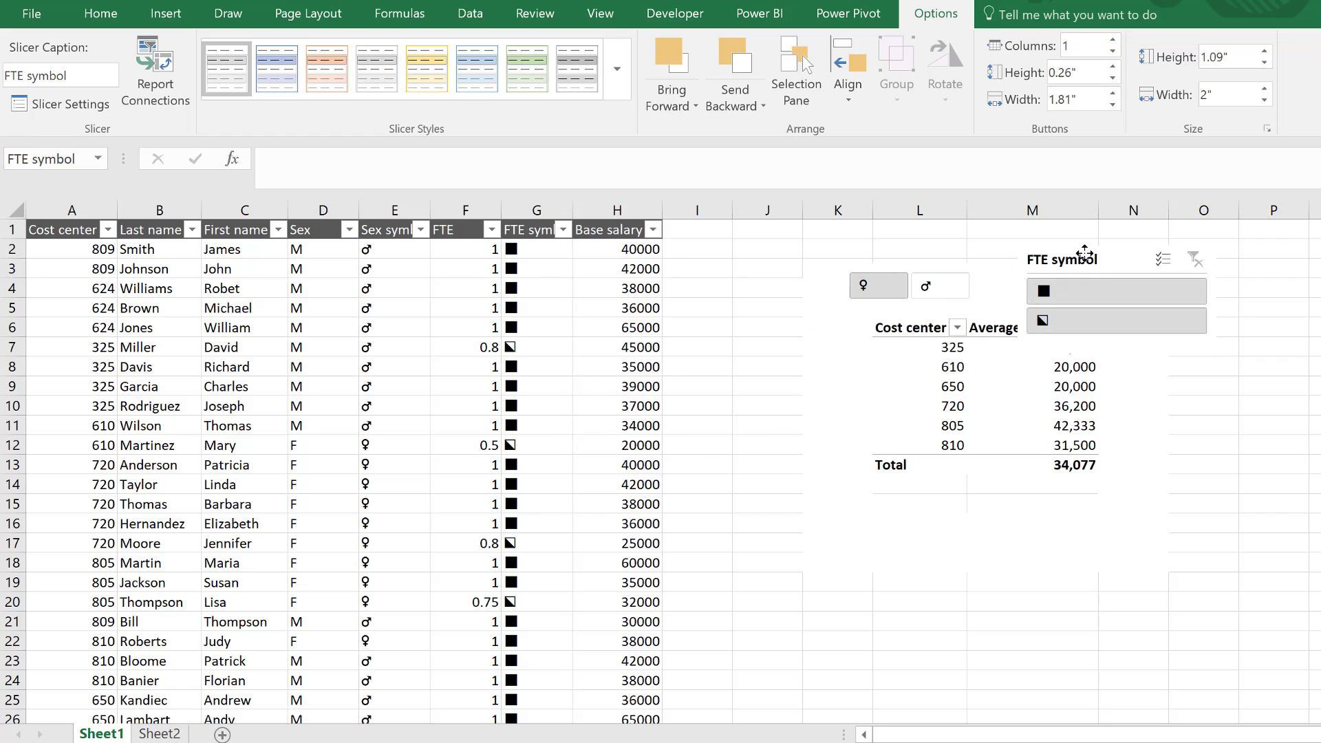
Step: Give the FTE slicer 2 columns, hide its header, and size it in line with the Sex slicer
left_click(1113, 40)
left_click_drag(1214, 301, 1172, 300)
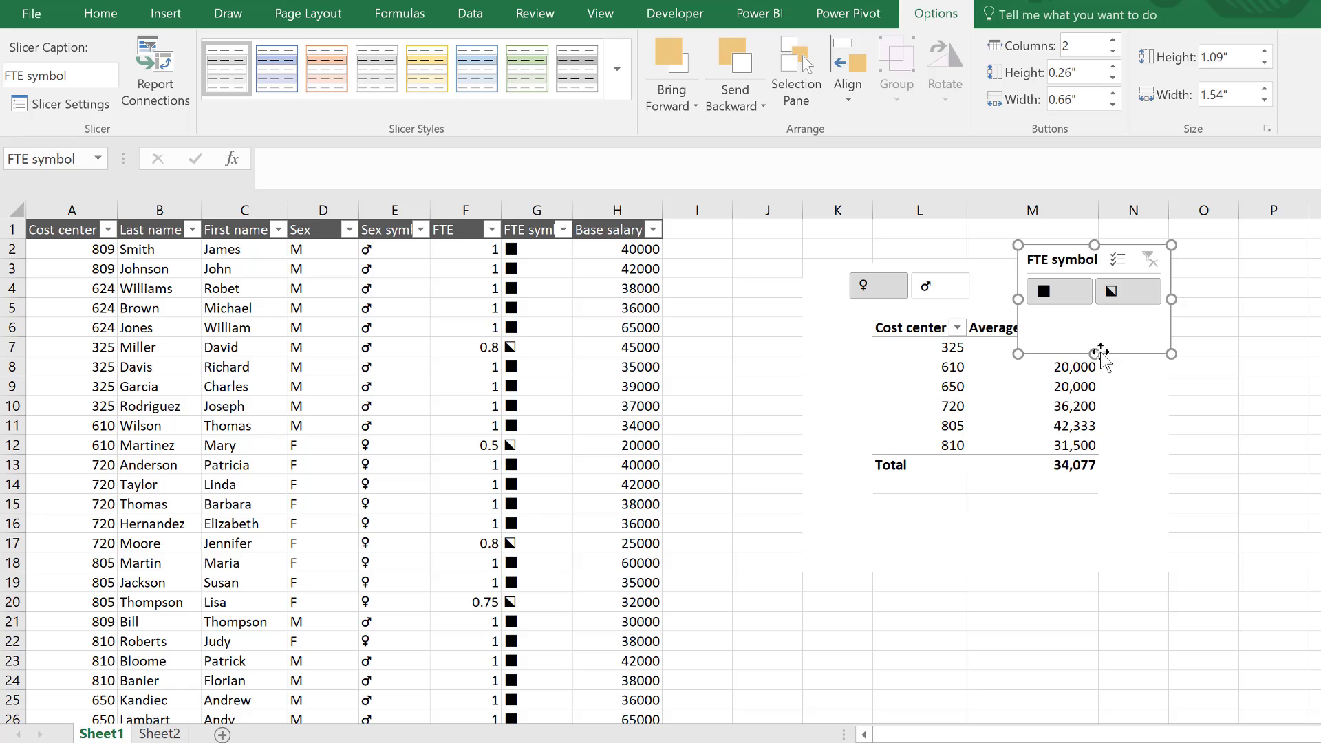
left_click_drag(1092, 351, 1092, 311)
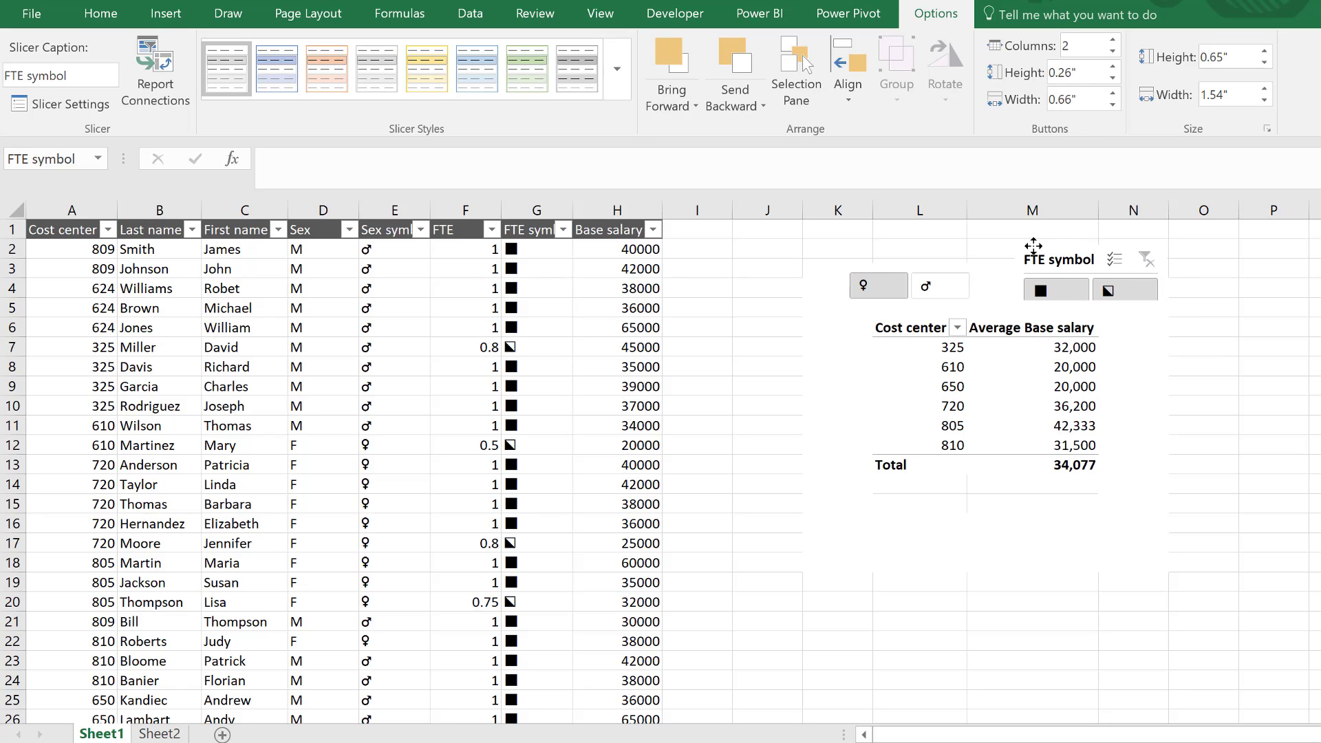
left_click_drag(1055, 255, 1032, 252)
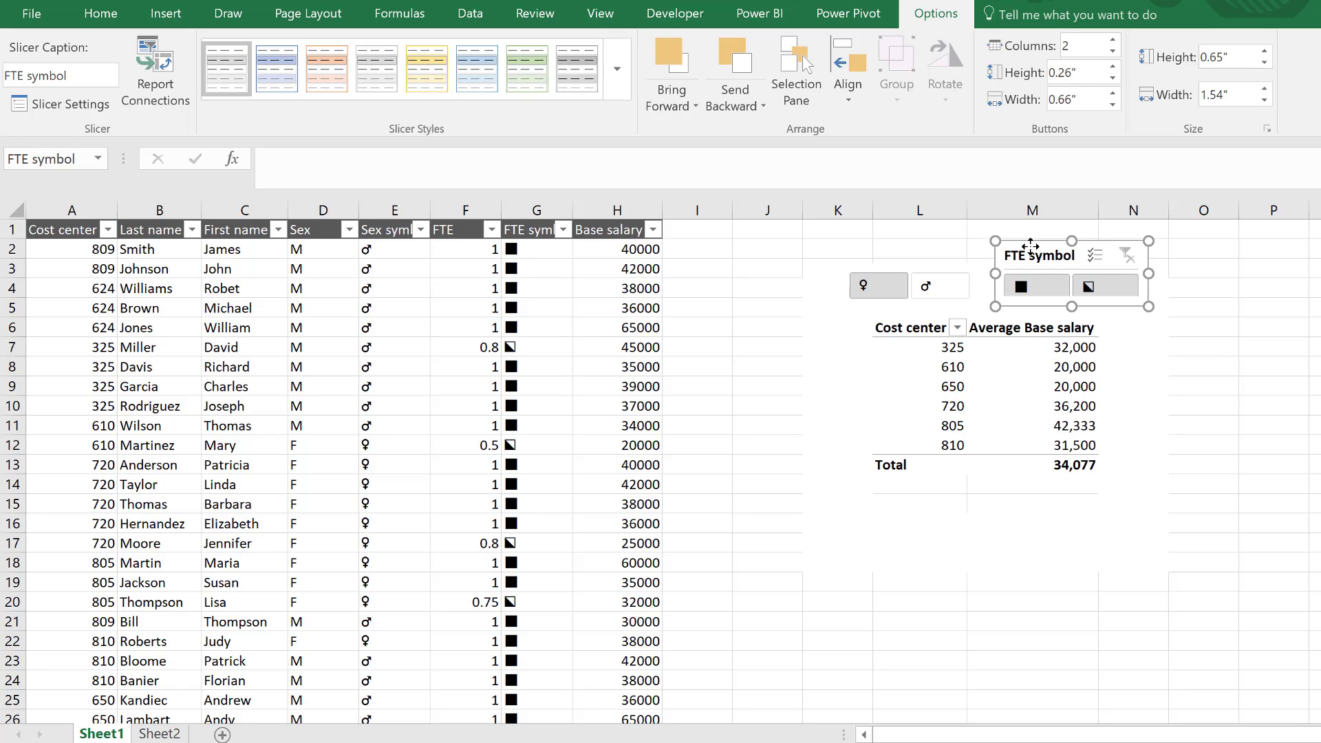
right_click(1031, 246)
left_click(1058, 678)
left_click(485, 334)
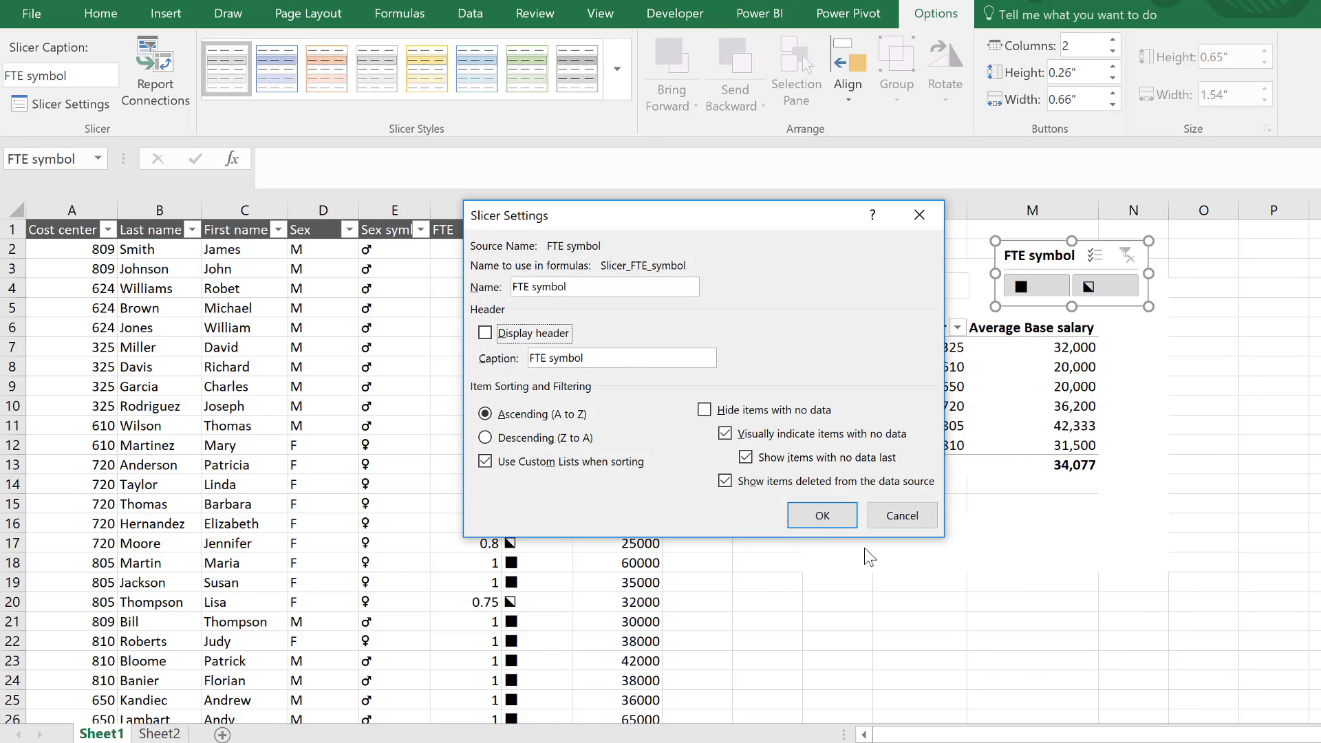
left_click(821, 516)
left_click_drag(1073, 303, 1074, 289)
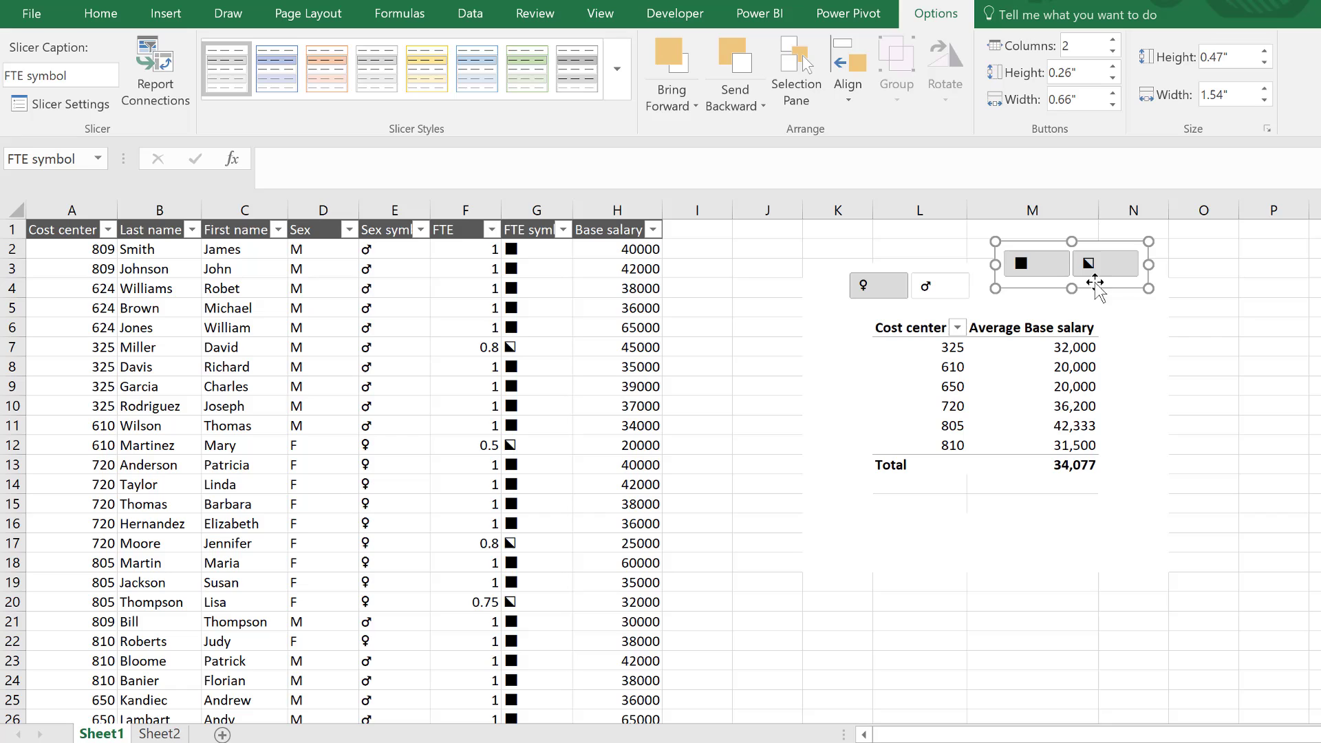
left_click_drag(1149, 264, 1132, 265)
left_click_drag(1021, 241, 1004, 262)
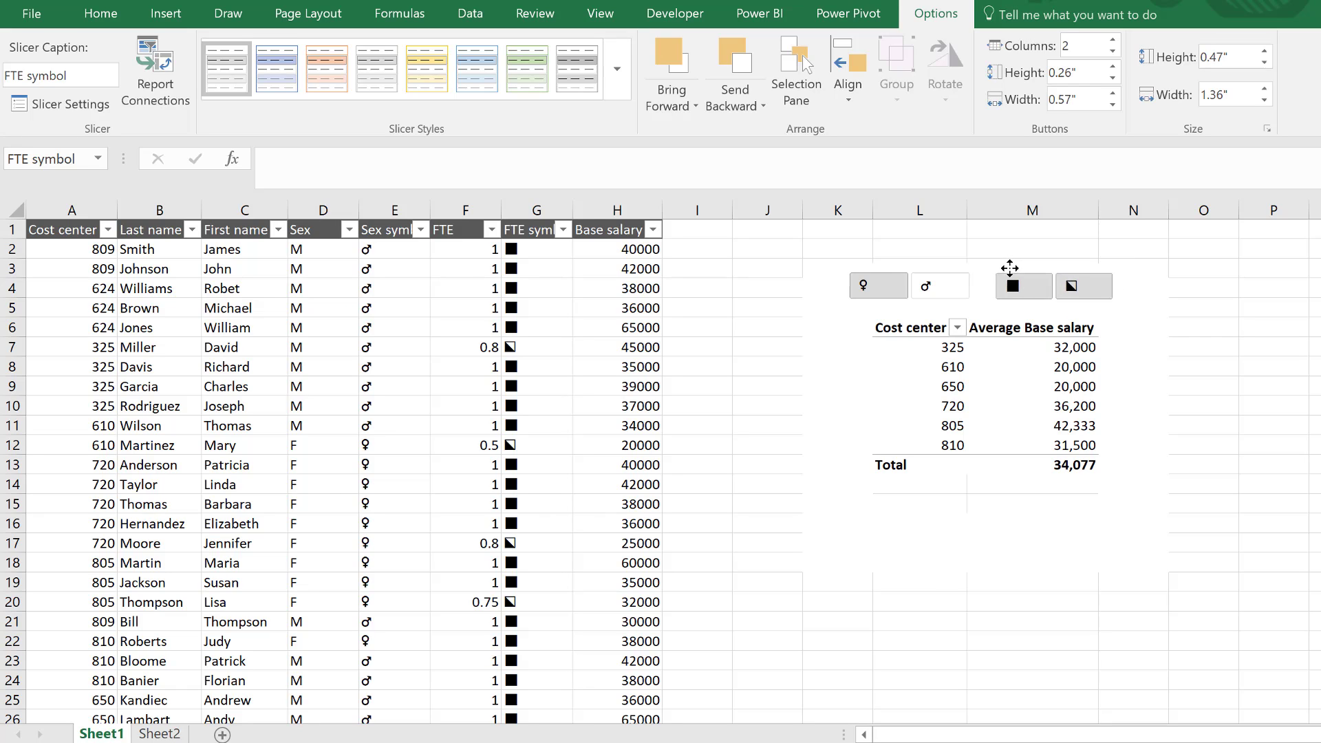
Step: Try the ■/⬔ and ♂/♀ slicer buttons, ending on ♀ and ■: cost centers 720, 805, 810
left_click(1187, 366)
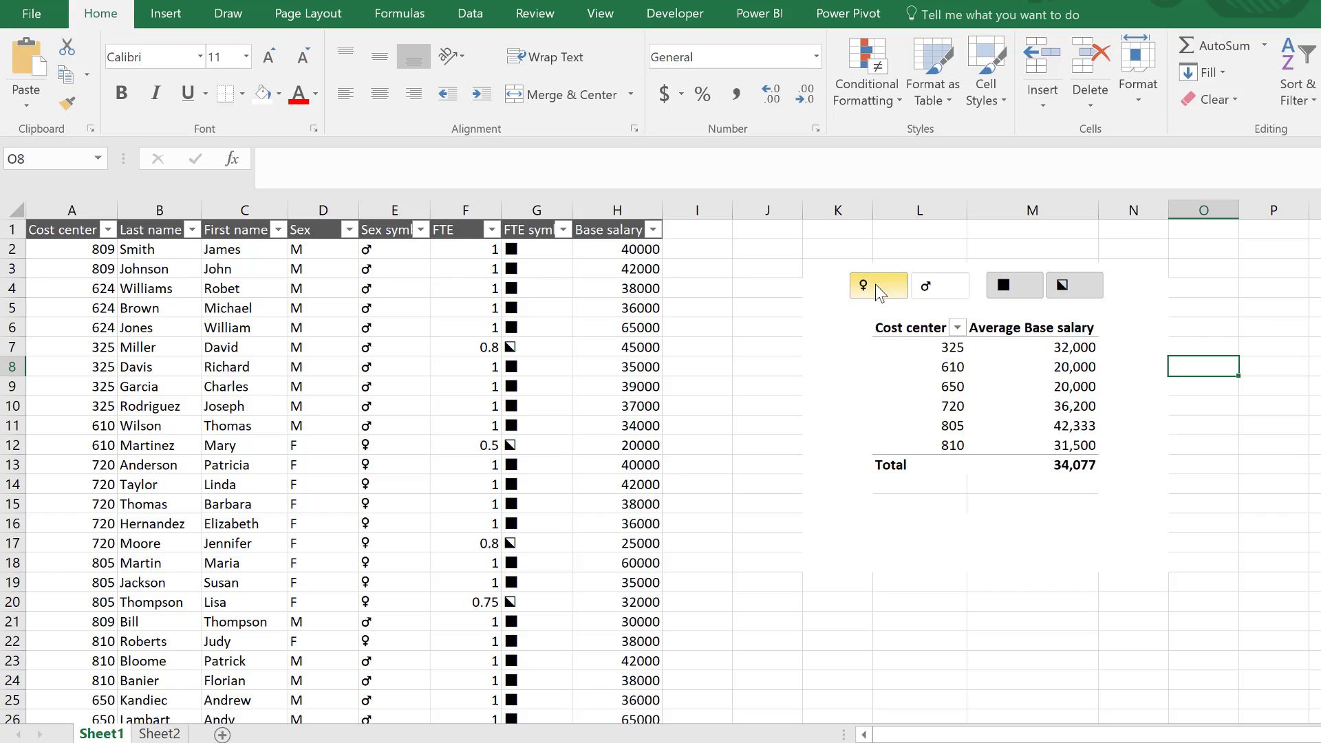
left_click(1006, 292)
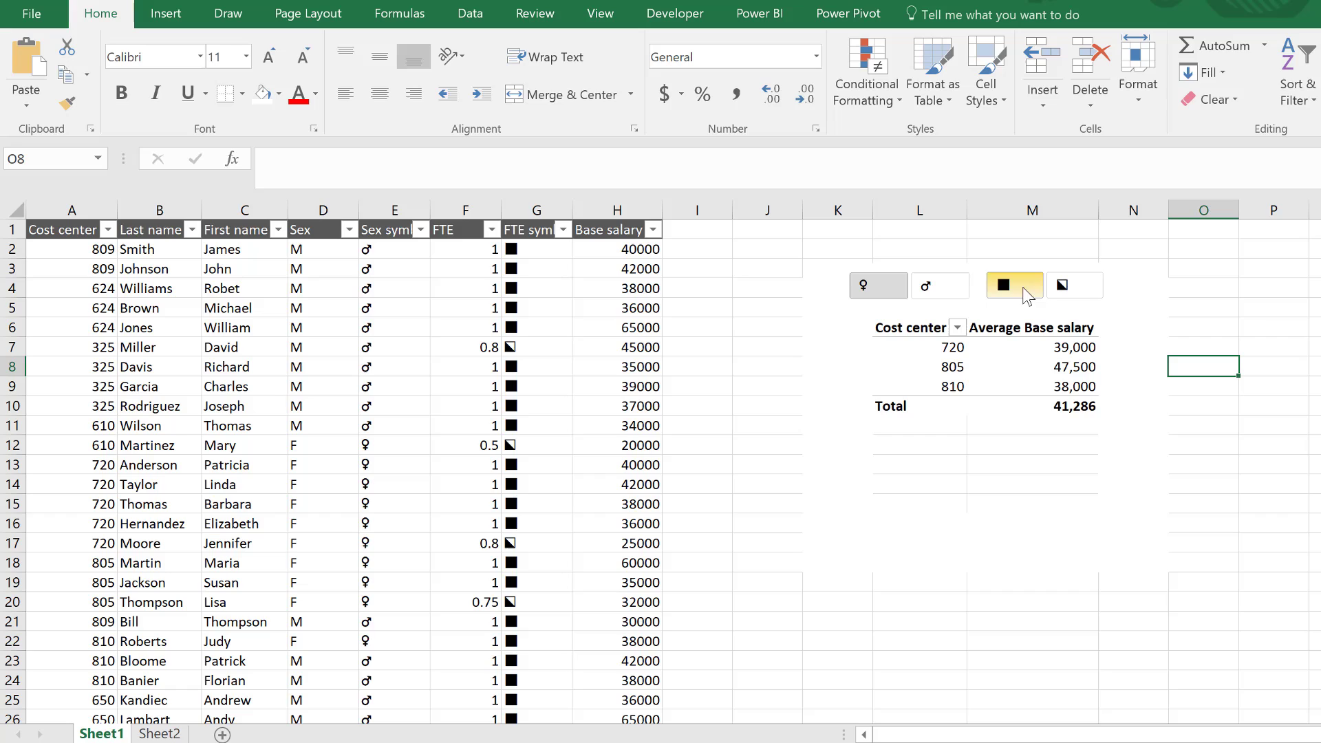
left_click(1088, 292)
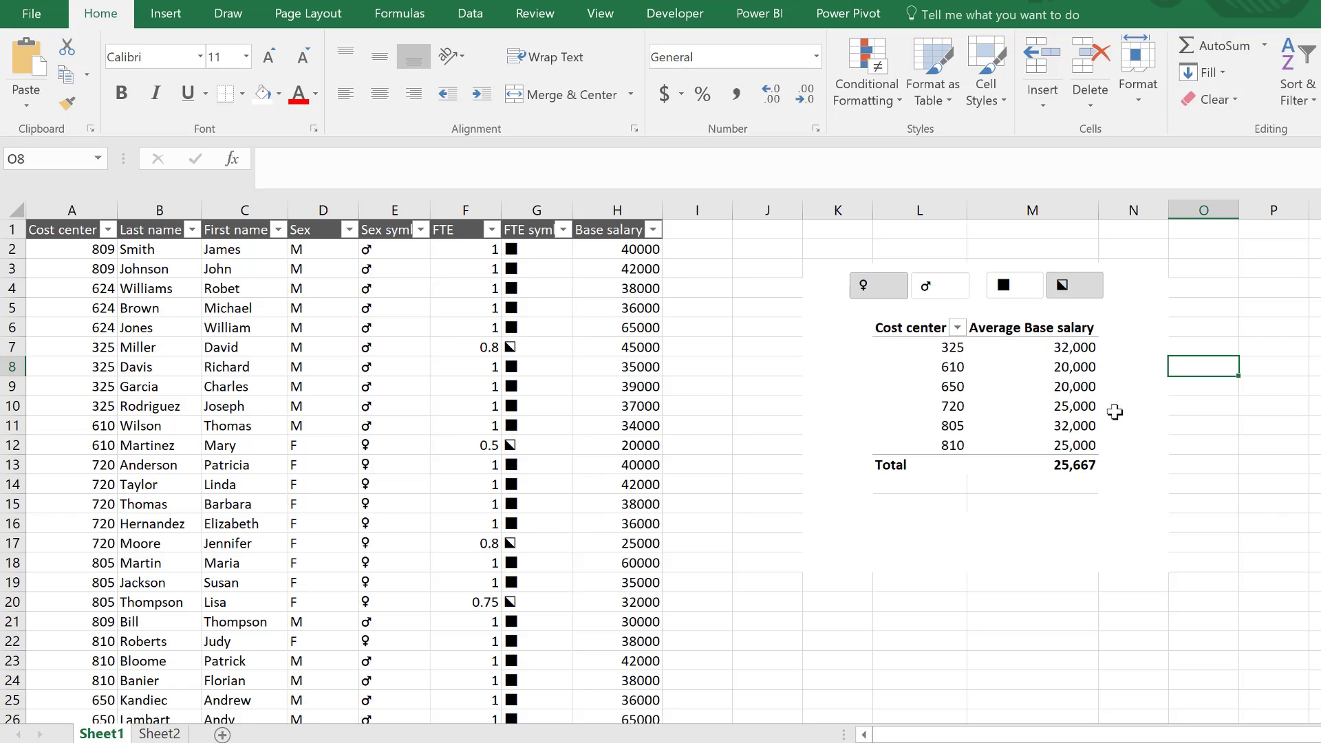
left_click(951, 292)
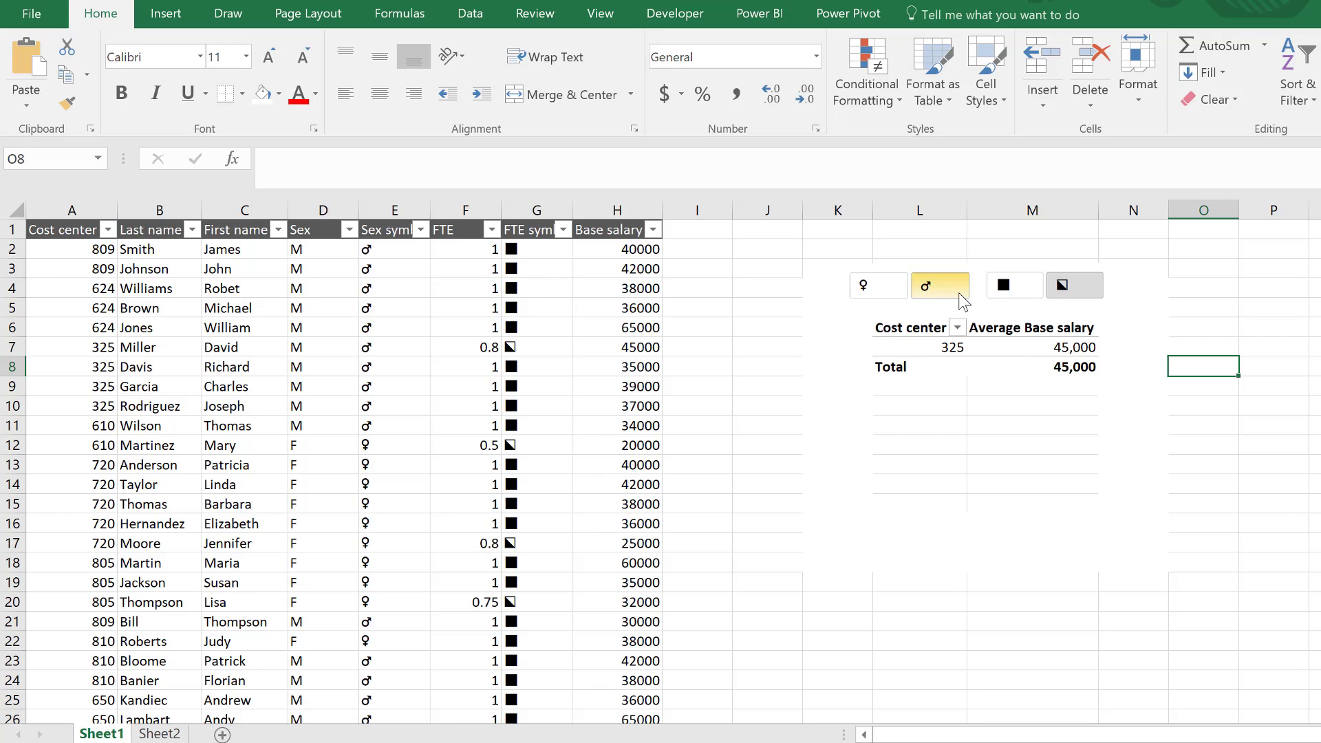
left_click(1009, 293)
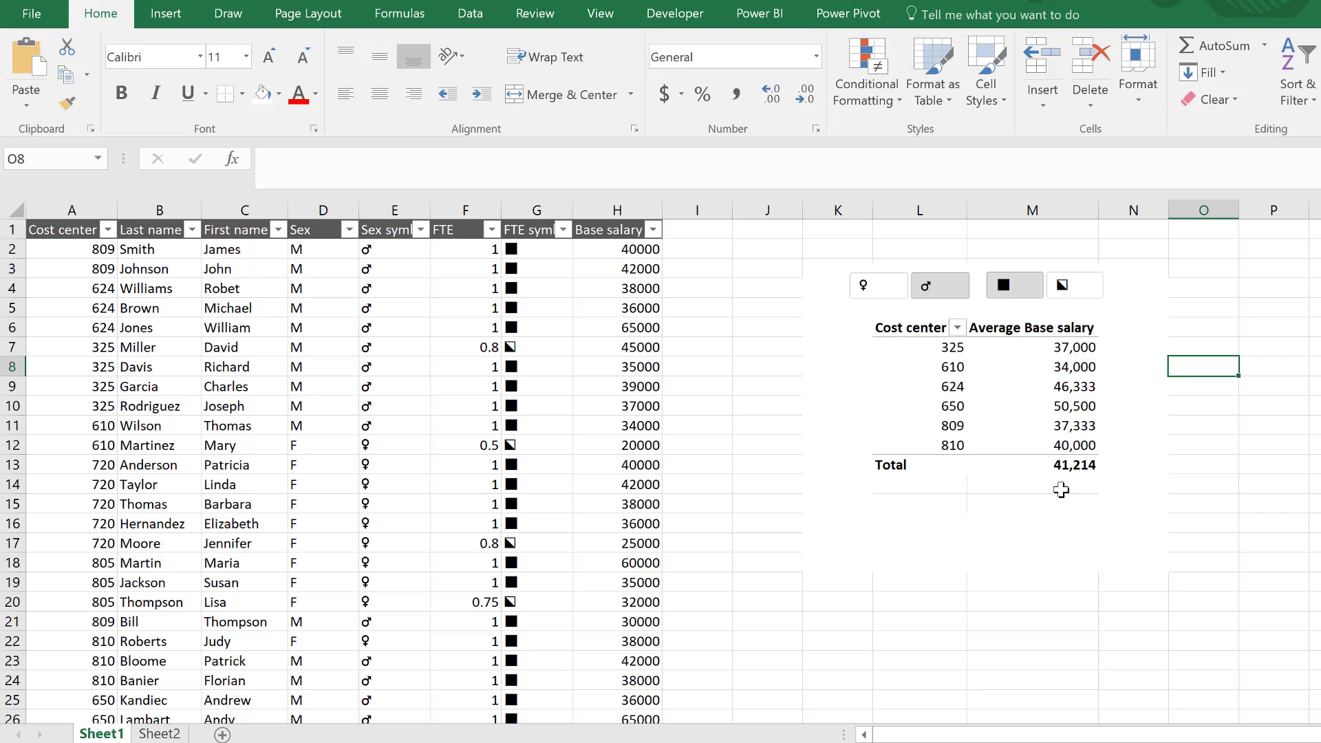
left_click(870, 297)
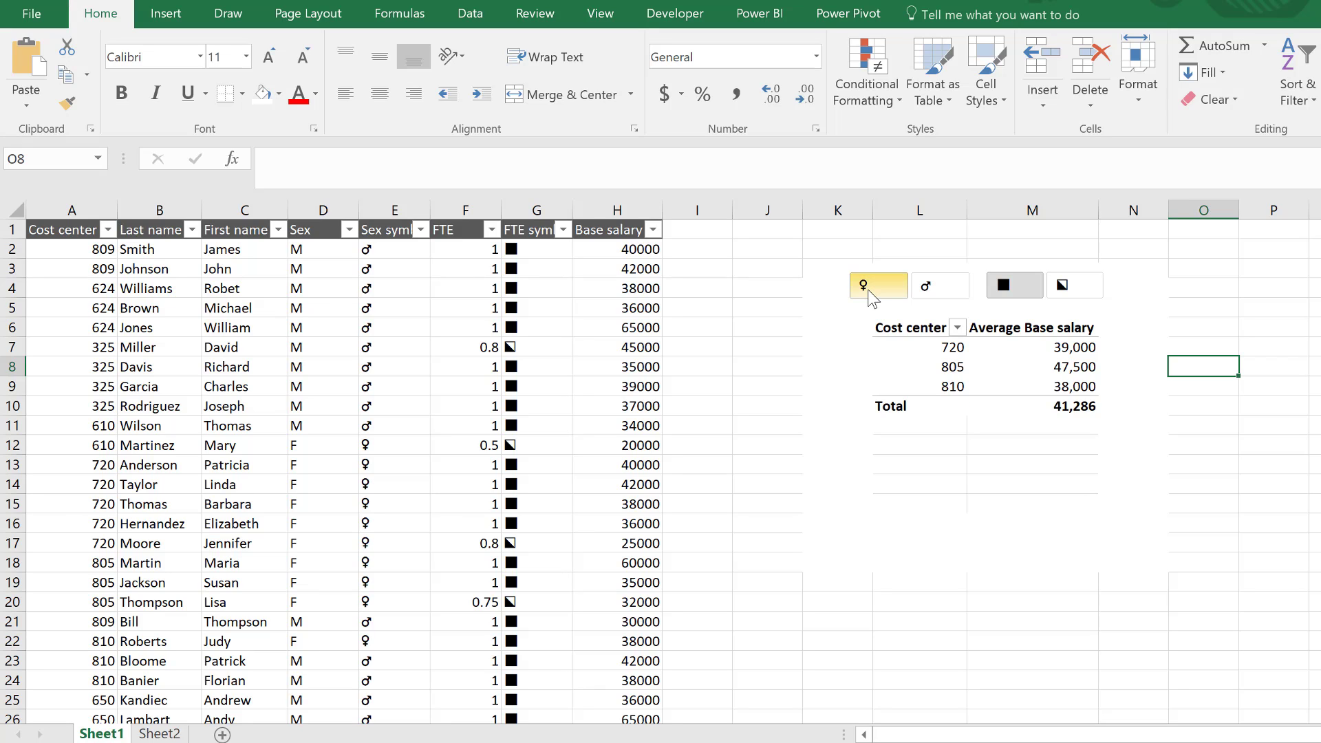